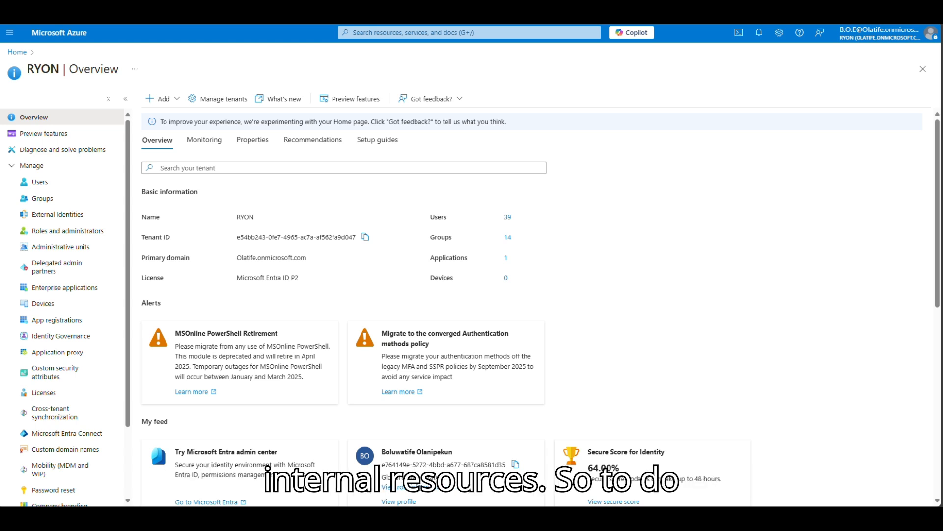
Start an external-user invitation from Users, entering the guest's e-mail, display name and welcome message
{"action": "mouse_move", "coordinate": [1, 158]}
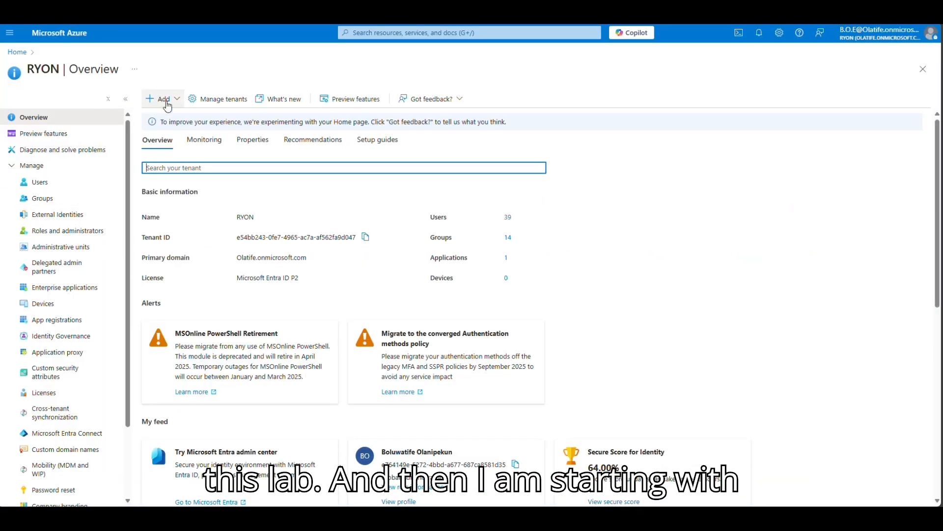
{"action": "left_click", "coordinate": [39, 182]}
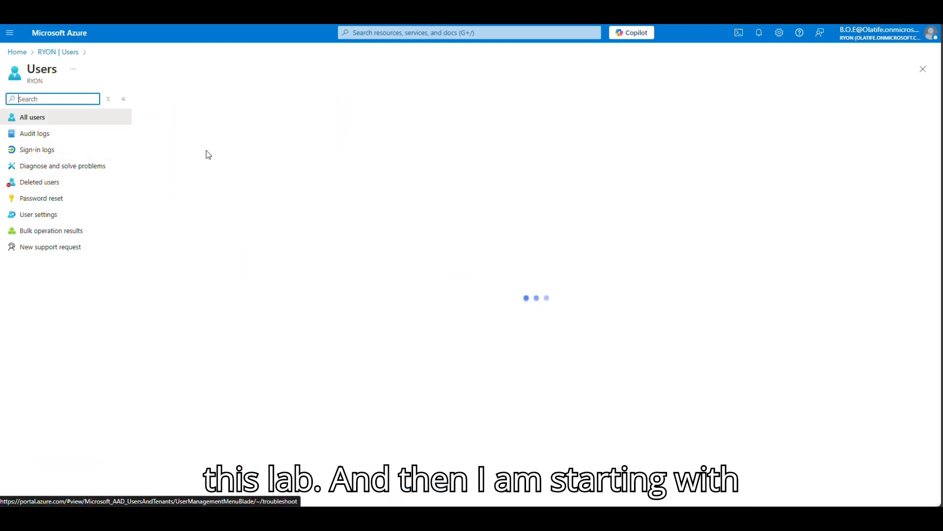
{"action": "left_click", "coordinate": [166, 102]}
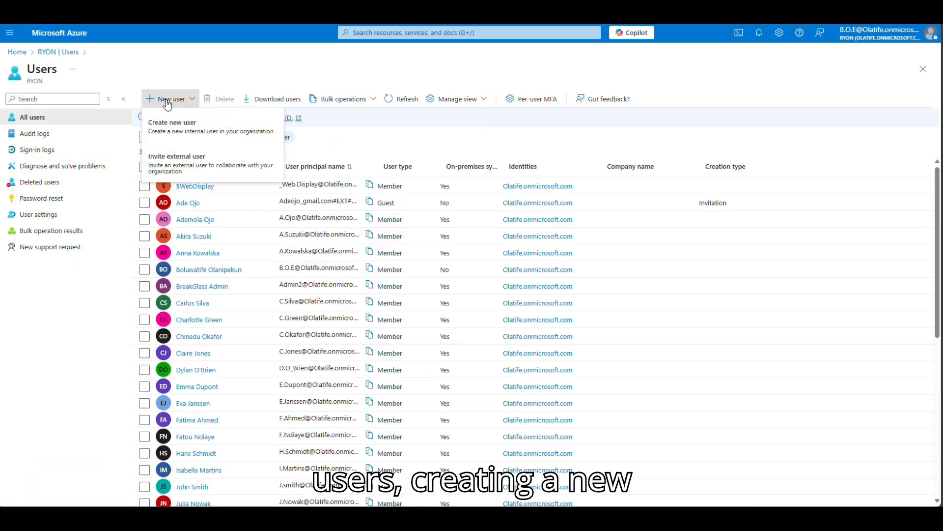
{"action": "left_click", "coordinate": [193, 161]}
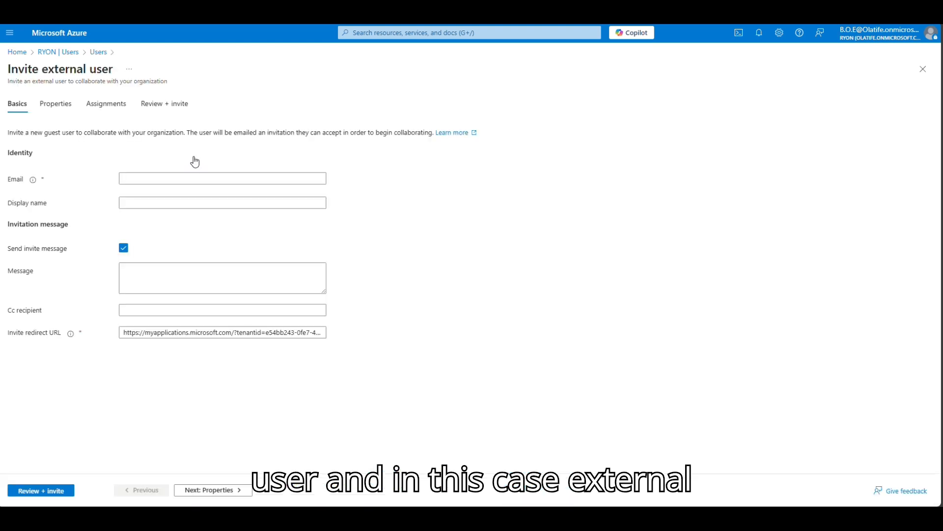
{"action": "left_click", "coordinate": [183, 174]}
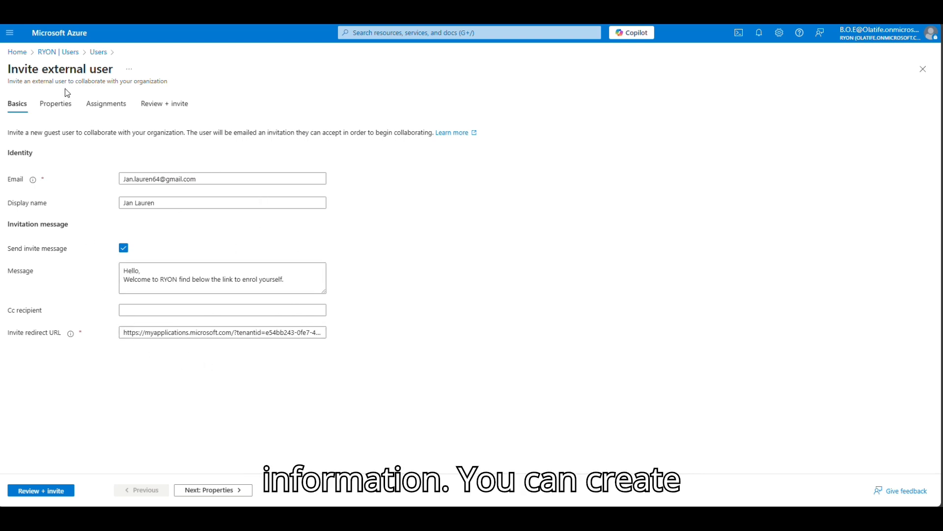
{"action": "left_click", "coordinate": [57, 102]}
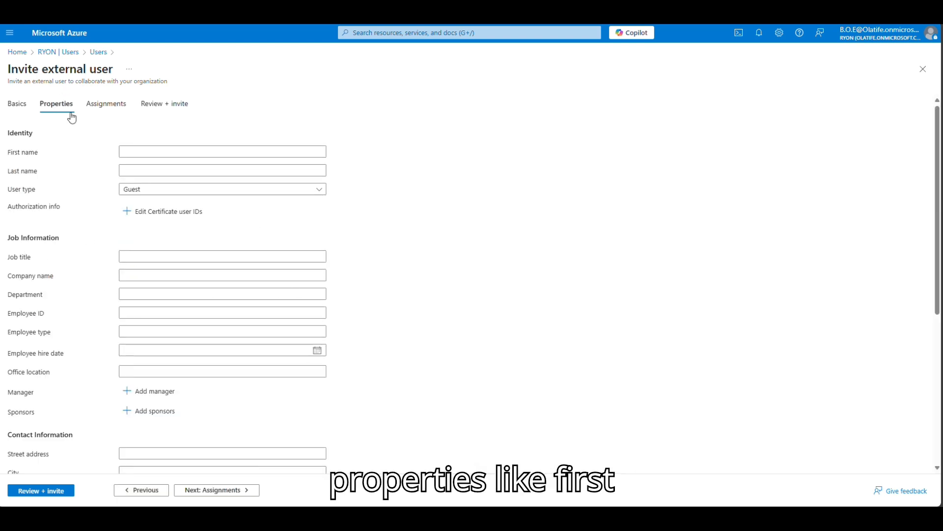
Enter the guest's first name and last name, fixing a typo in the last name
{"action": "left_click", "coordinate": [179, 152]}
{"action": "type", "text": "Lauren"}
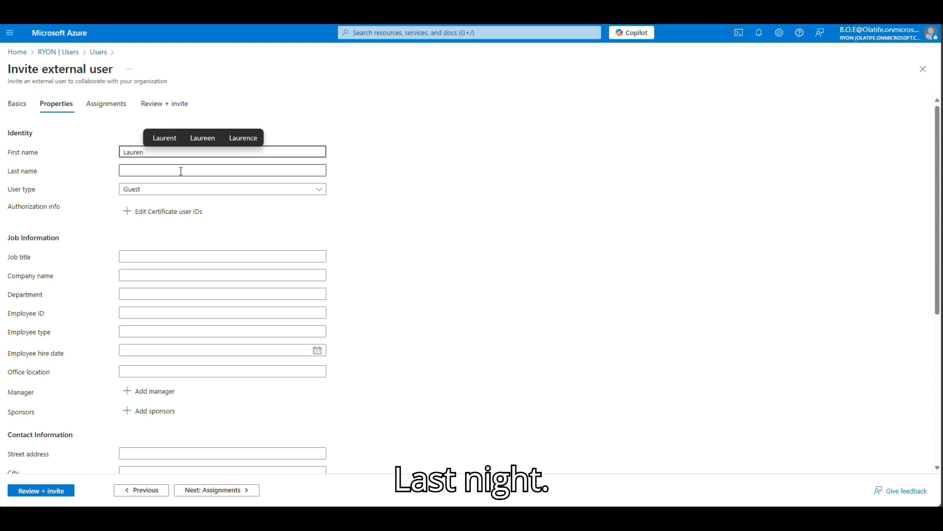
{"action": "left_click", "coordinate": [181, 171]}
{"action": "type", "text": "Jam"}
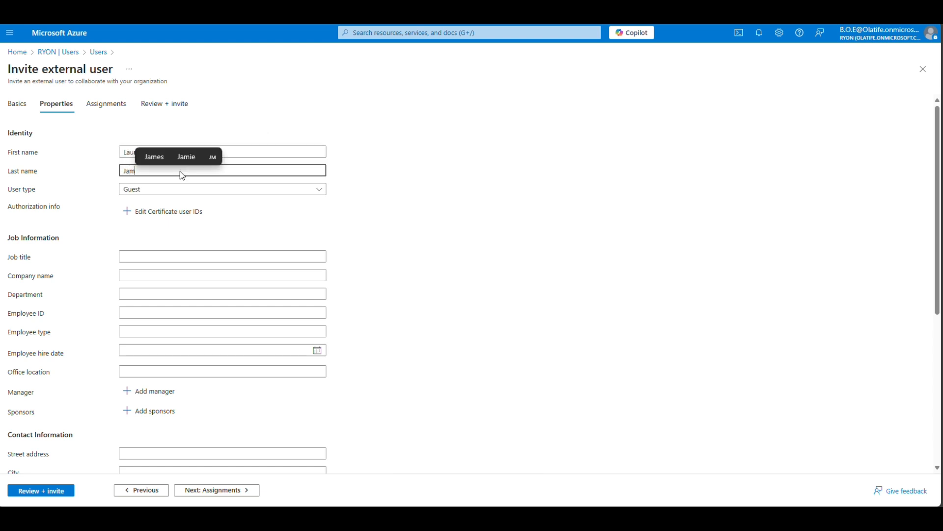
{"action": "key", "text": "BackSpace"}
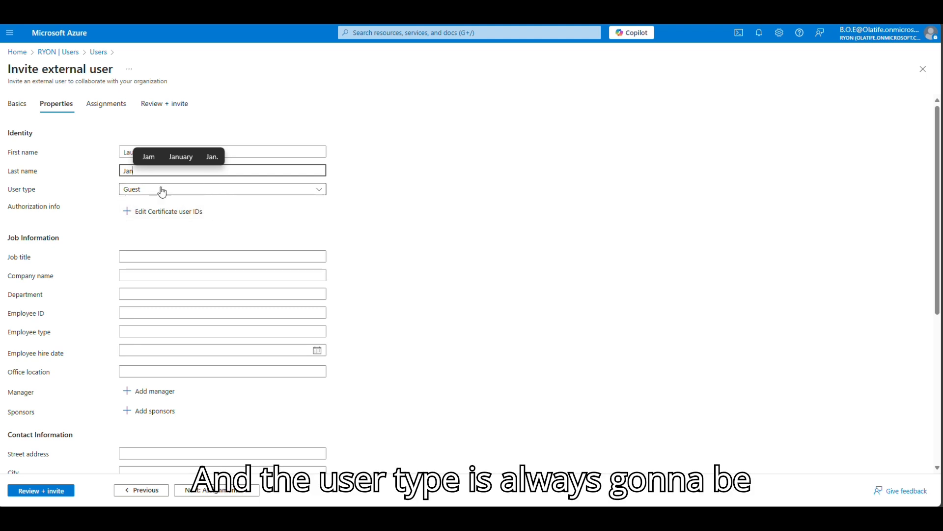
Set job title Collaborator, company name Mellon and department Marketing
{"action": "left_click", "coordinate": [166, 256]}
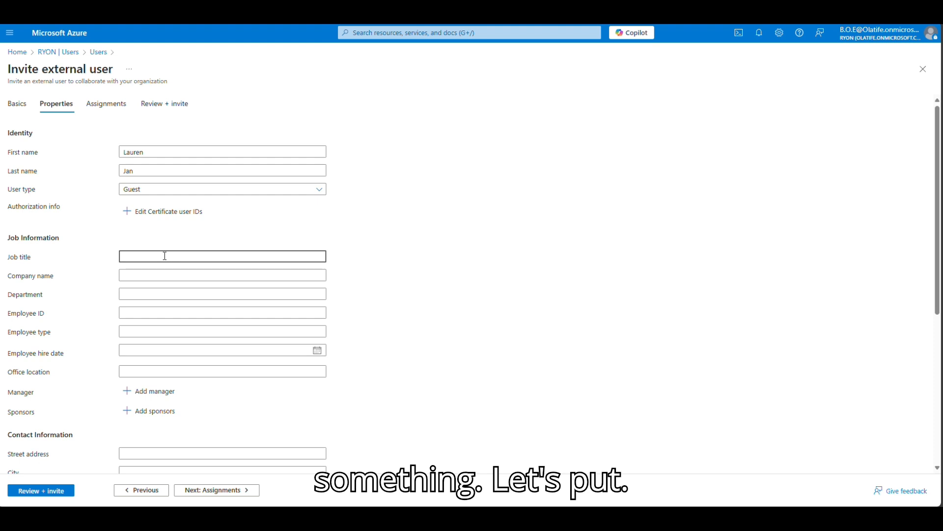
{"action": "type", "text": "Collab"}
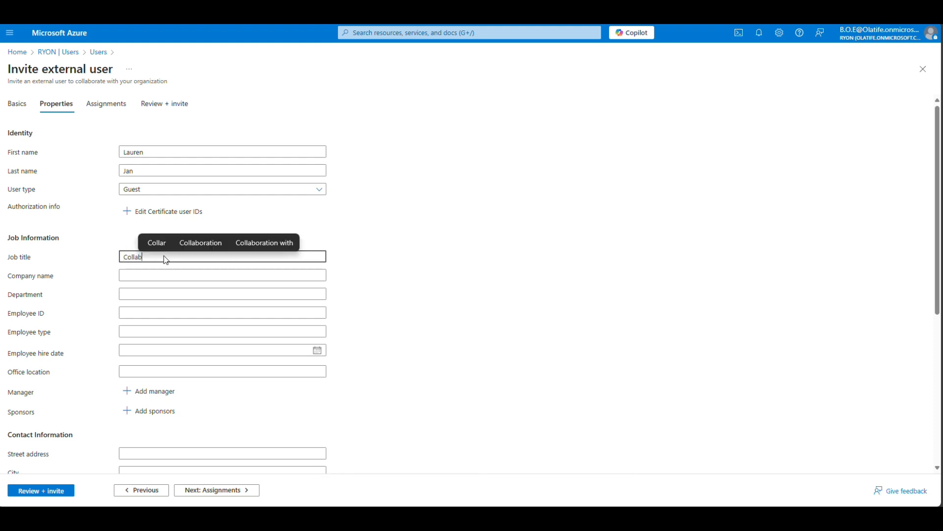
{"action": "type", "text": "orator"}
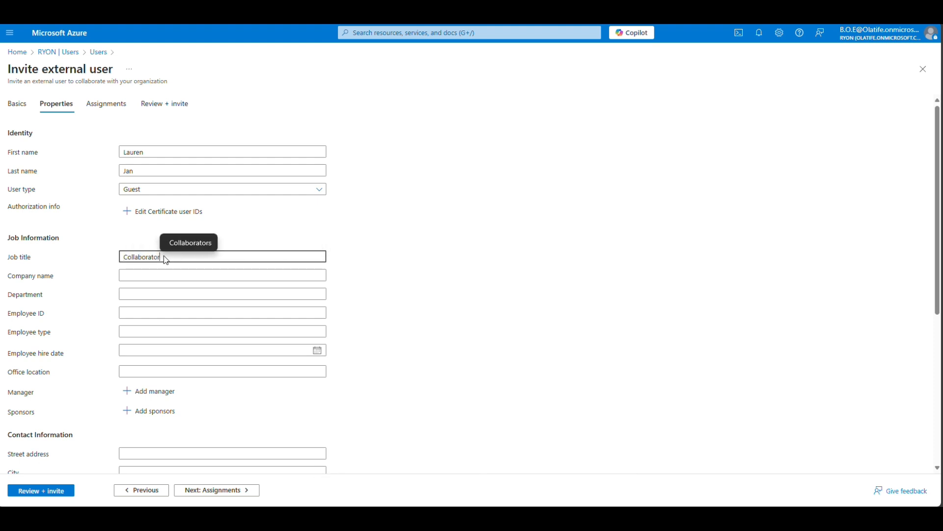
{"action": "left_click", "coordinate": [164, 271]}
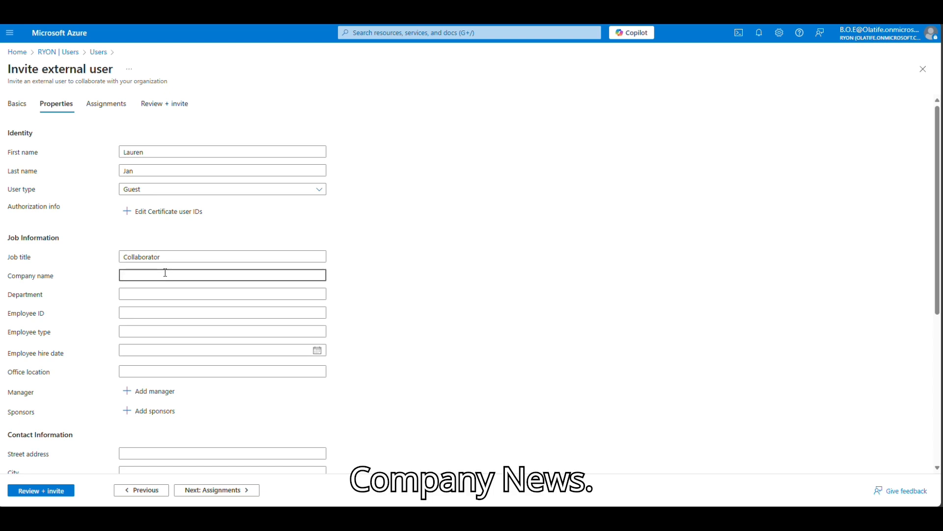
{"action": "type", "text": "Mellon"}
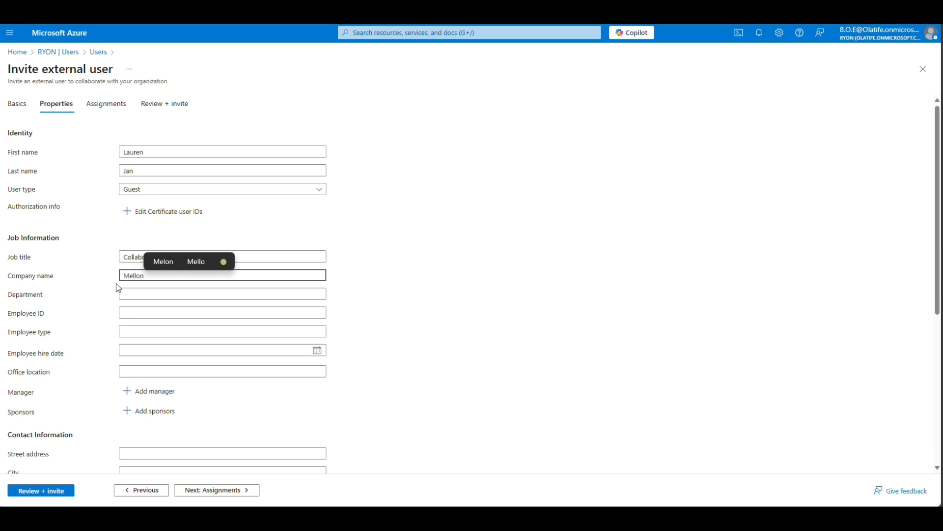
{"action": "left_click", "coordinate": [176, 290]}
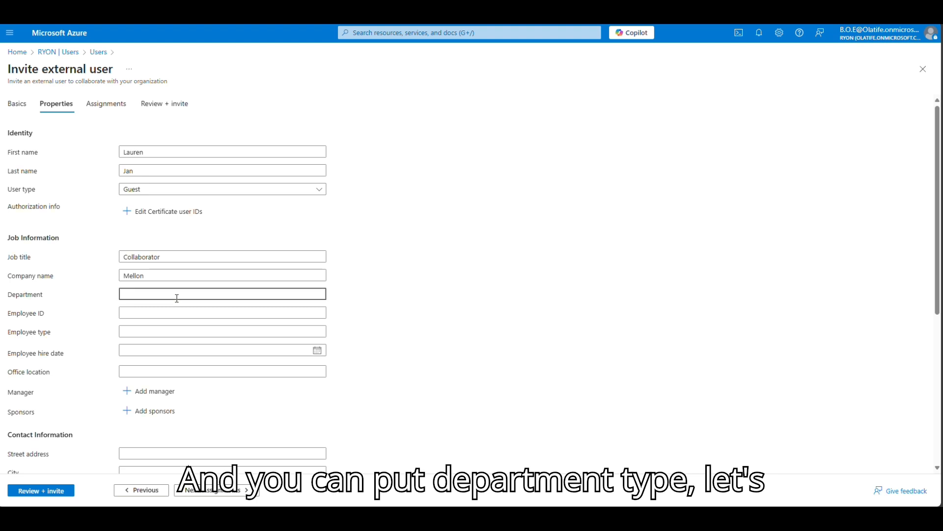
{"action": "type", "text": "Ma"}
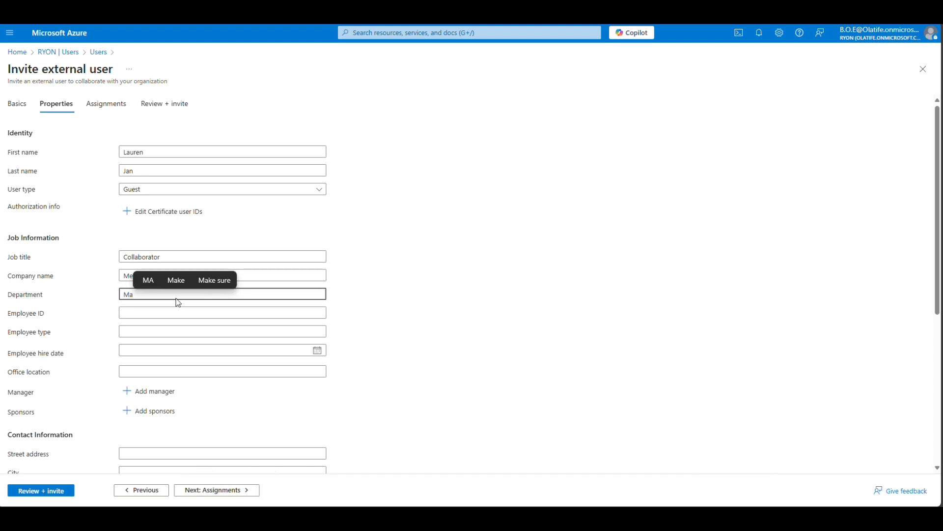
{"action": "type", "text": "rketing"}
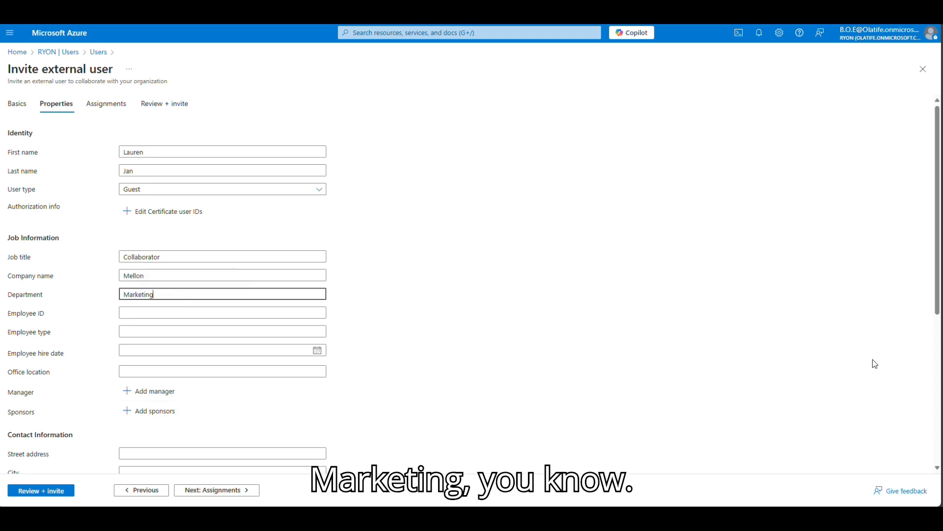
{"action": "left_click_drag", "start_coordinate": [937, 308], "coordinate": [942, 458]}
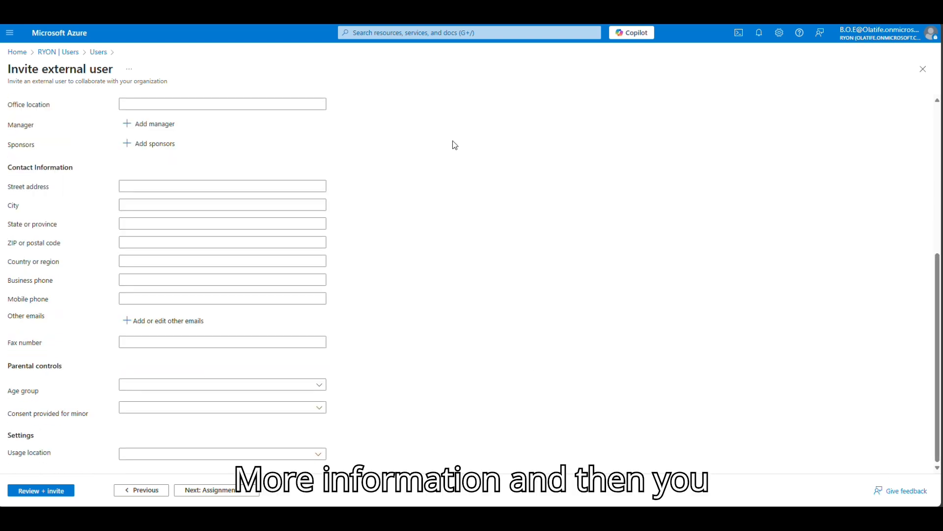
{"action": "left_click_drag", "start_coordinate": [937, 357], "coordinate": [940, 167]}
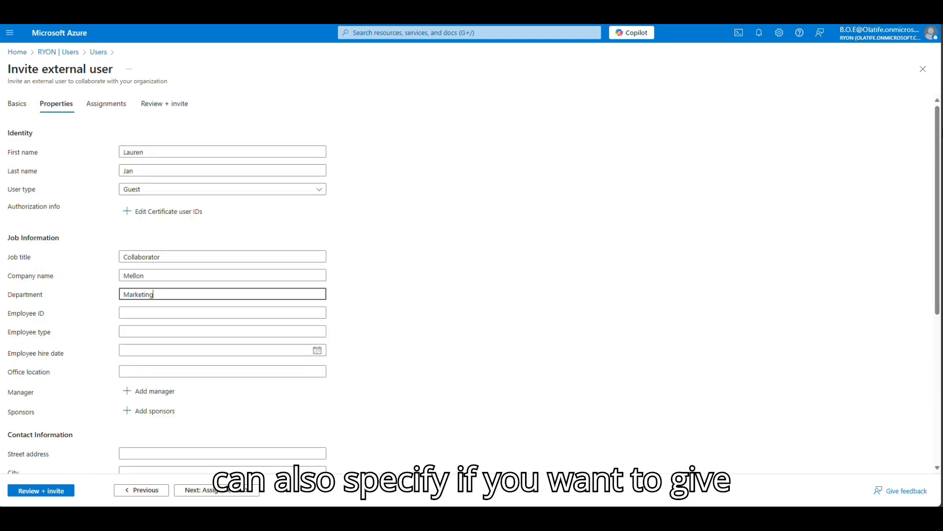
Send the invitation with no group or role assignments and switch to the Gmail inbox
{"action": "left_click", "coordinate": [111, 115]}
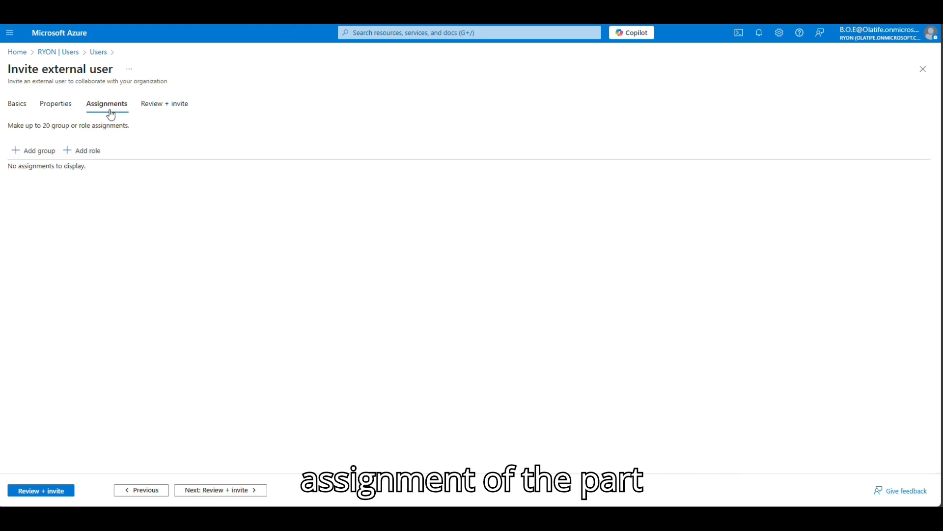
{"action": "left_click", "coordinate": [174, 107]}
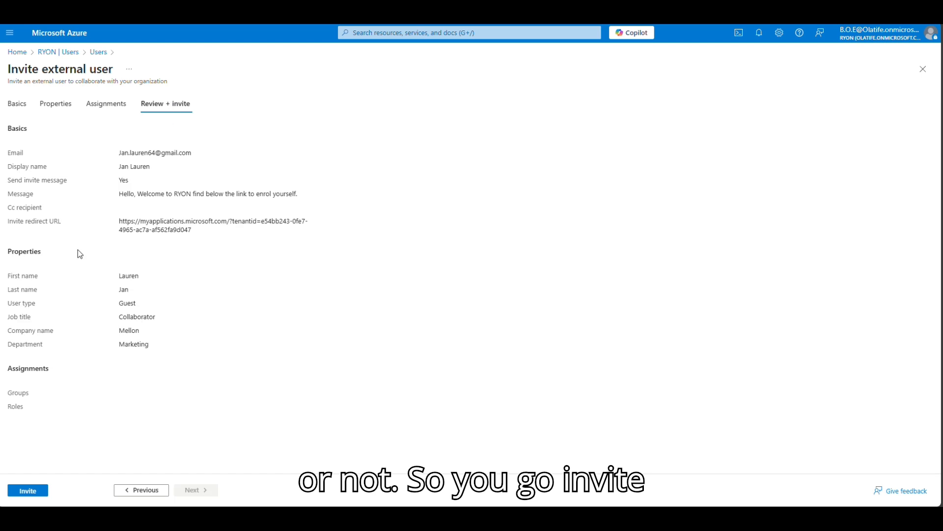
{"action": "left_click", "coordinate": [33, 496]}
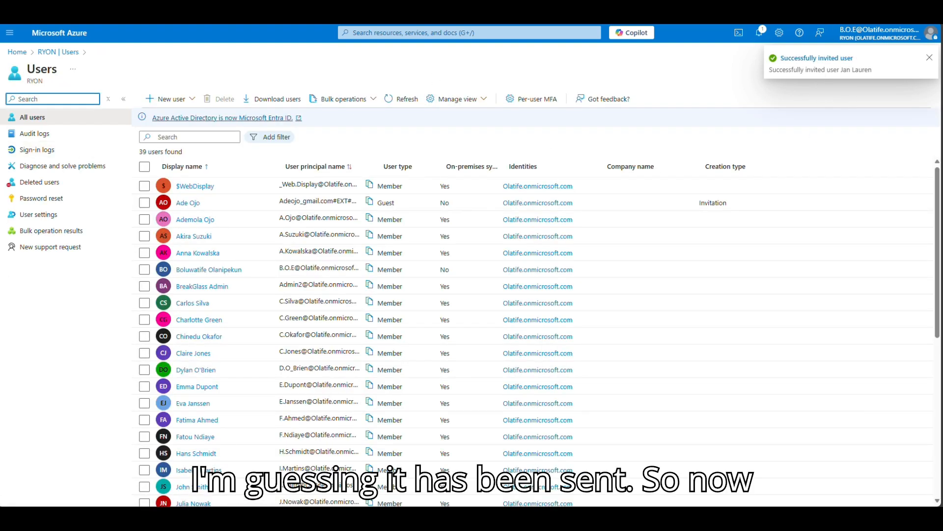
{"action": "left_click", "coordinate": [15, 161]}
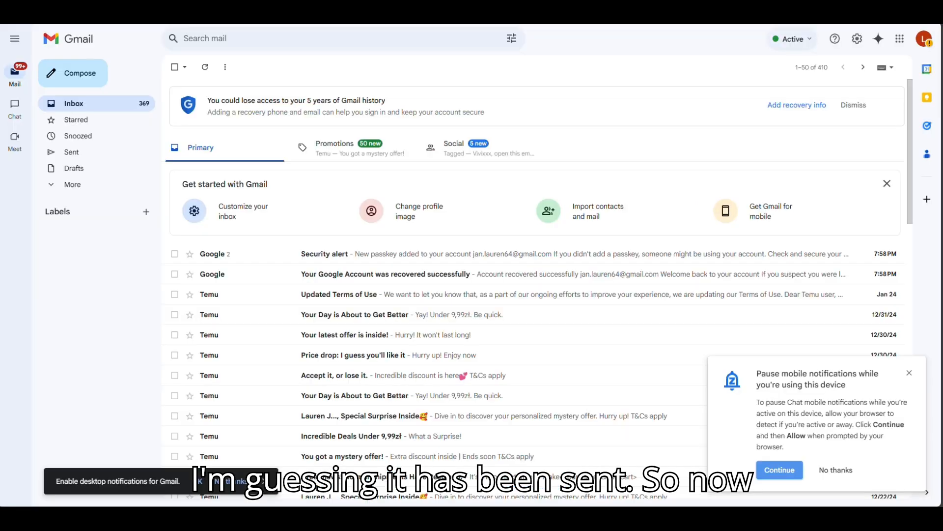
Refresh Gmail until the RYON invitation arrives, open it, and go back to Azure Users
{"action": "left_click", "coordinate": [205, 69]}
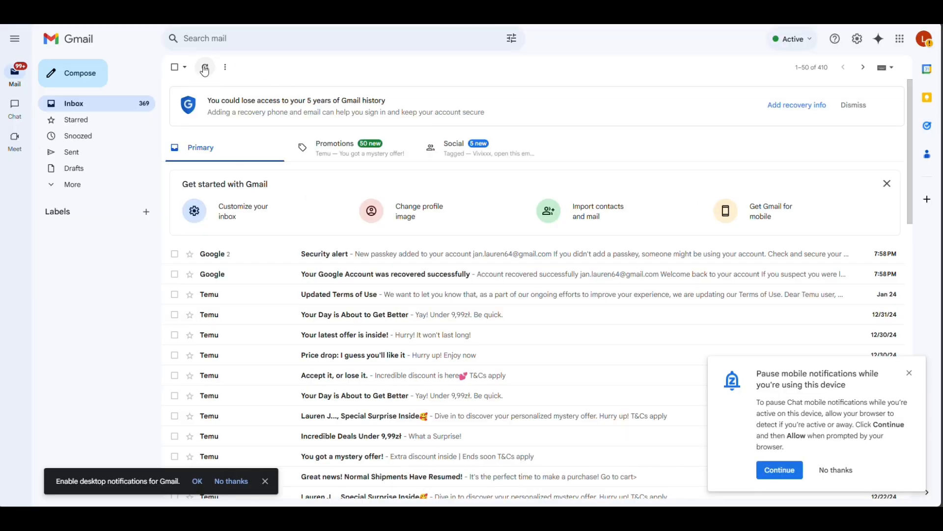
{"action": "left_click", "coordinate": [205, 68]}
{"action": "left_click", "coordinate": [204, 70]}
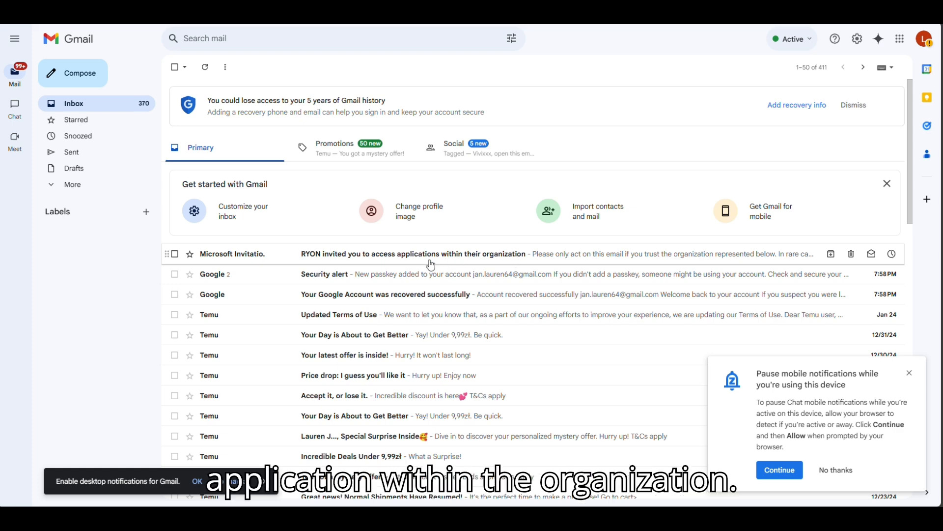
{"action": "left_click", "coordinate": [399, 263]}
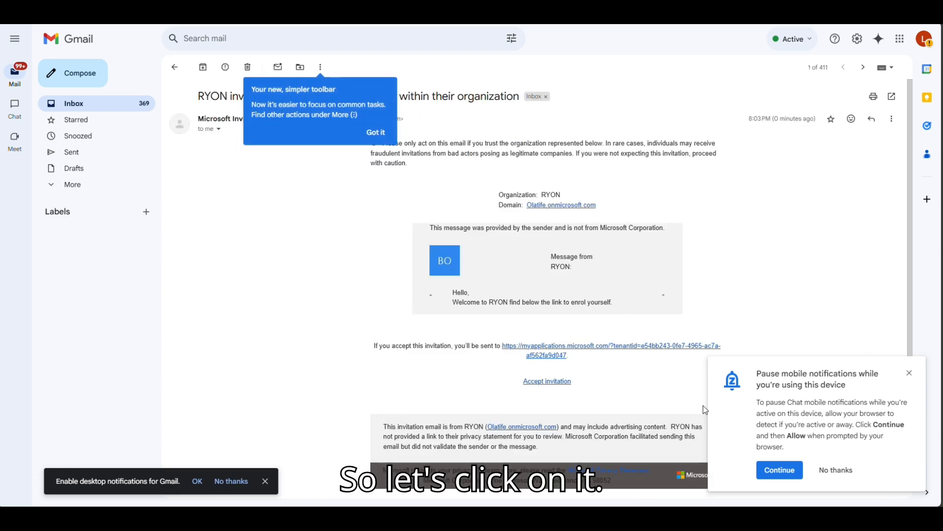
{"action": "left_click", "coordinate": [840, 476]}
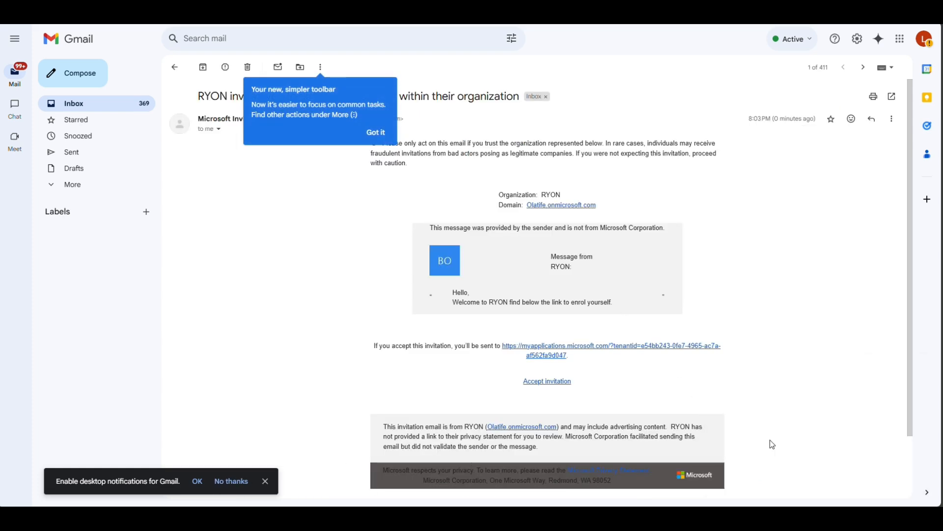
{"action": "left_click", "coordinate": [375, 133]}
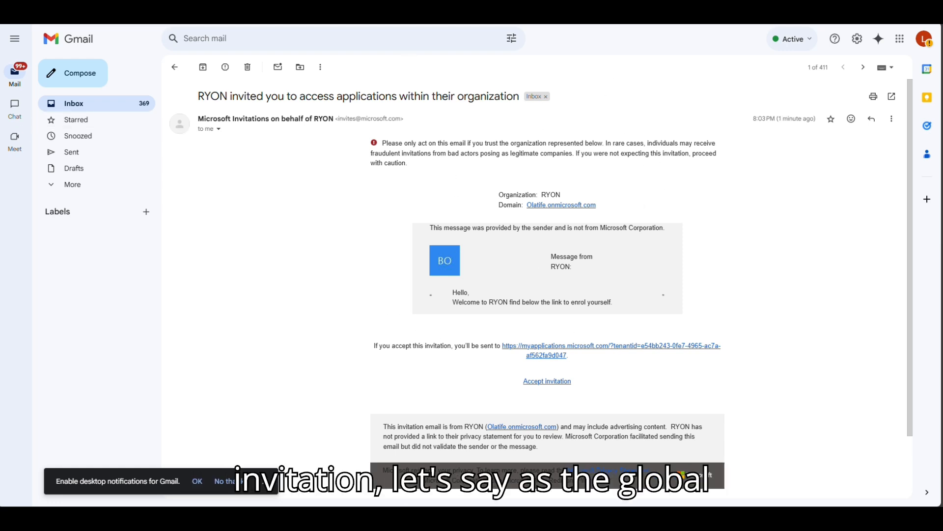
{"action": "mouse_move", "coordinate": [4, 143]}
{"action": "left_click", "coordinate": [39, 140]}
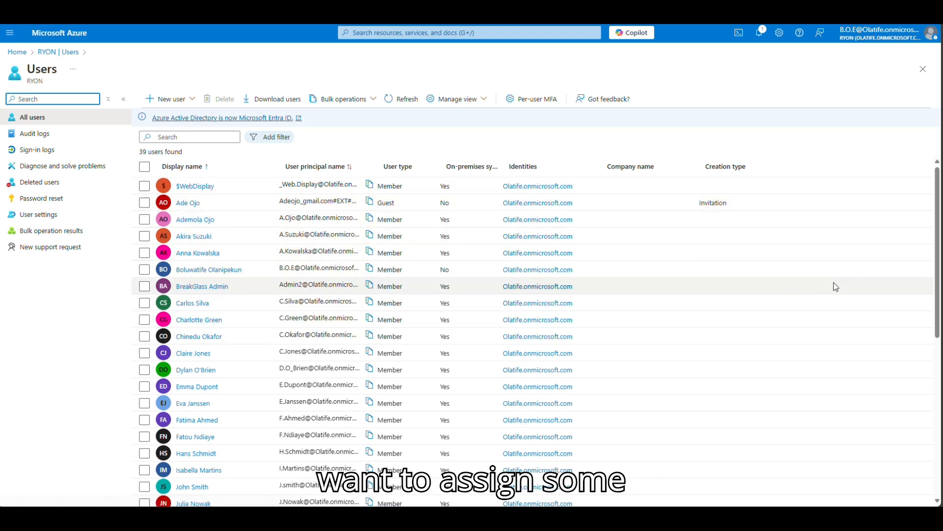
Refresh the Users list and open the newly invited guest's profile
{"action": "scroll", "coordinate": [939, 271], "scroll_direction": "down", "scroll_amount": 5}
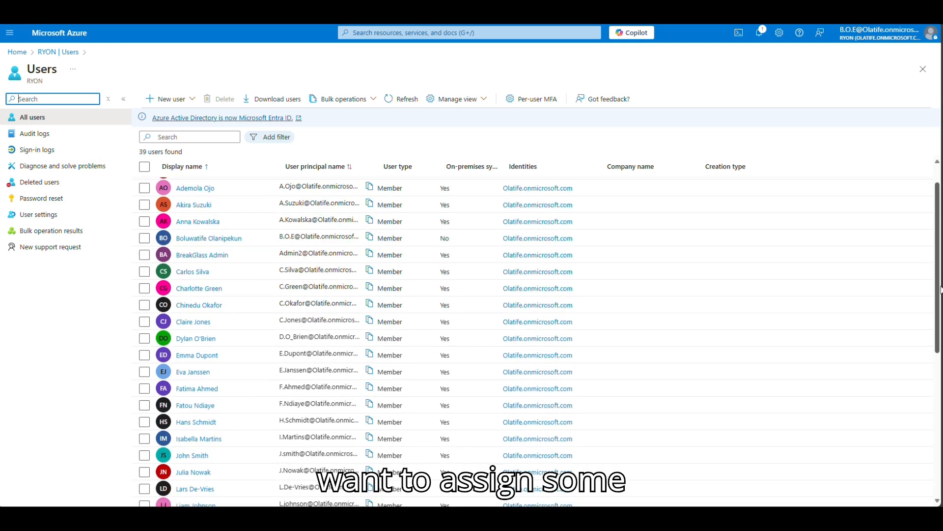
{"action": "scroll", "coordinate": [939, 271], "scroll_direction": "down", "scroll_amount": 2}
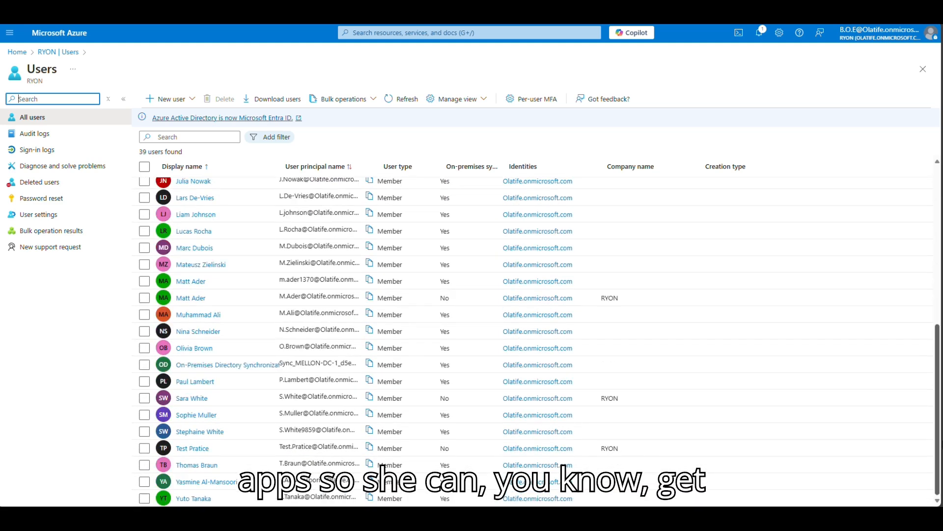
{"action": "scroll", "coordinate": [923, 241], "scroll_direction": "up", "scroll_amount": 7}
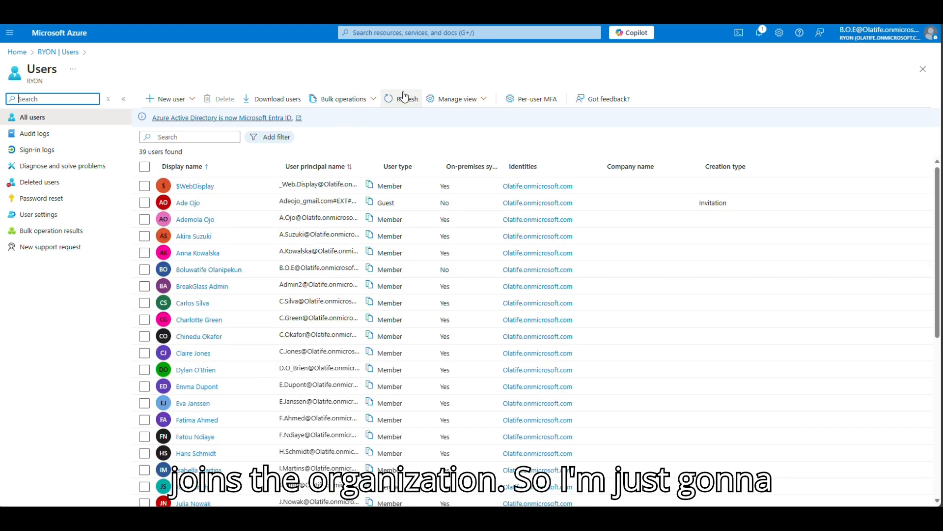
{"action": "left_click", "coordinate": [401, 101]}
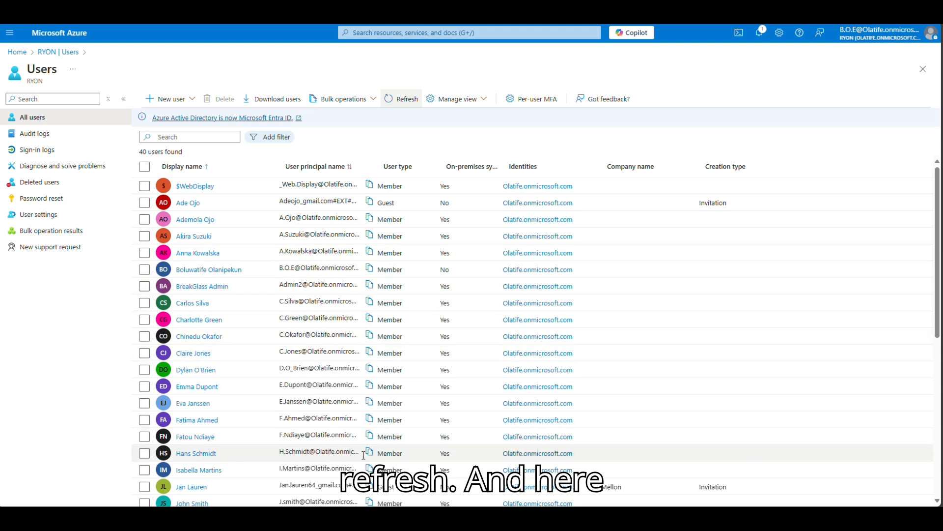
{"action": "left_click", "coordinate": [188, 487]}
{"action": "left_click", "coordinate": [188, 486]}
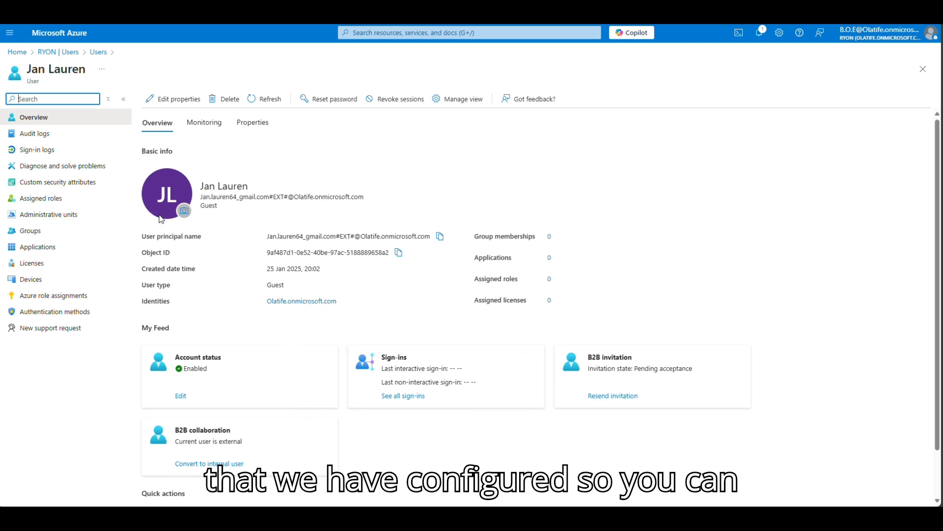
Begin adding role assignments for the guest and select Guest Inviter
{"action": "left_click", "coordinate": [41, 199]}
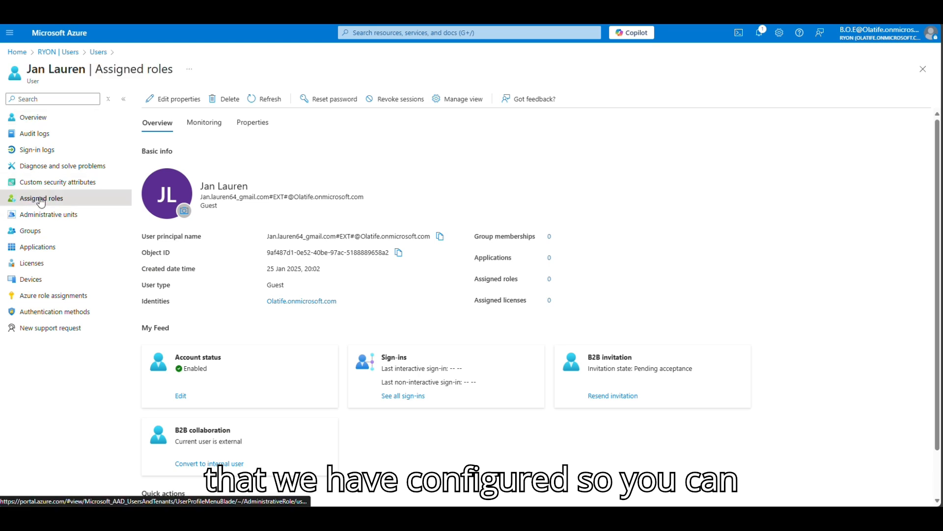
{"action": "left_click", "coordinate": [171, 101]}
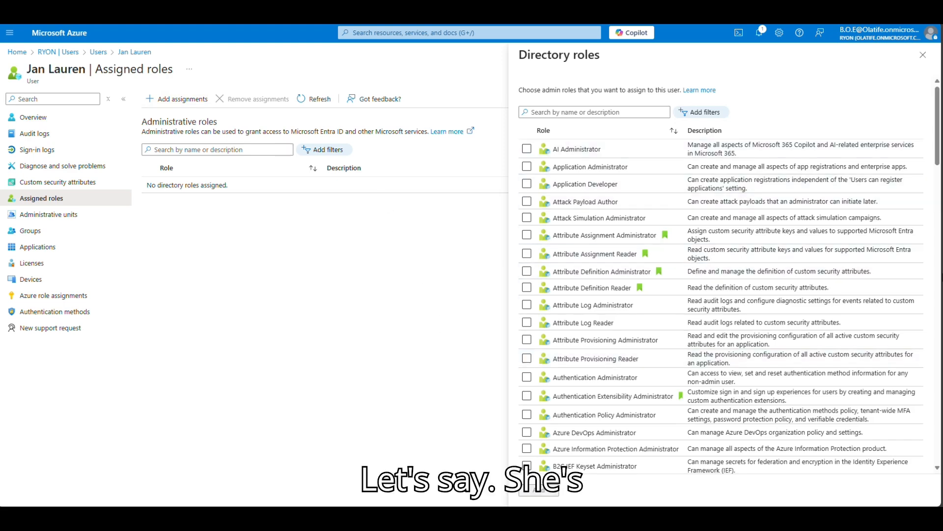
{"action": "left_click_drag", "start_coordinate": [937, 146], "coordinate": [941, 230]}
{"action": "scroll", "coordinate": [721, 274], "scroll_direction": "down", "scroll_amount": 5}
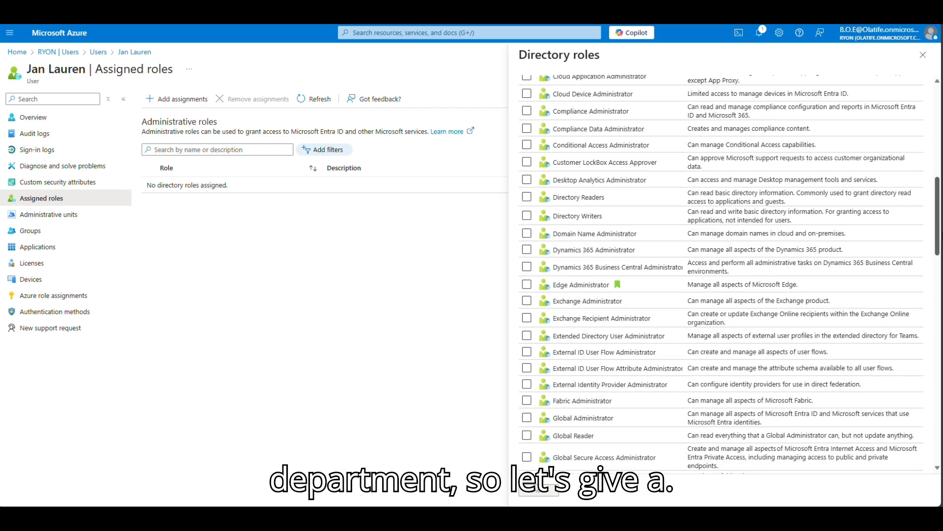
{"action": "scroll", "coordinate": [722, 274], "scroll_direction": "down", "scroll_amount": 5}
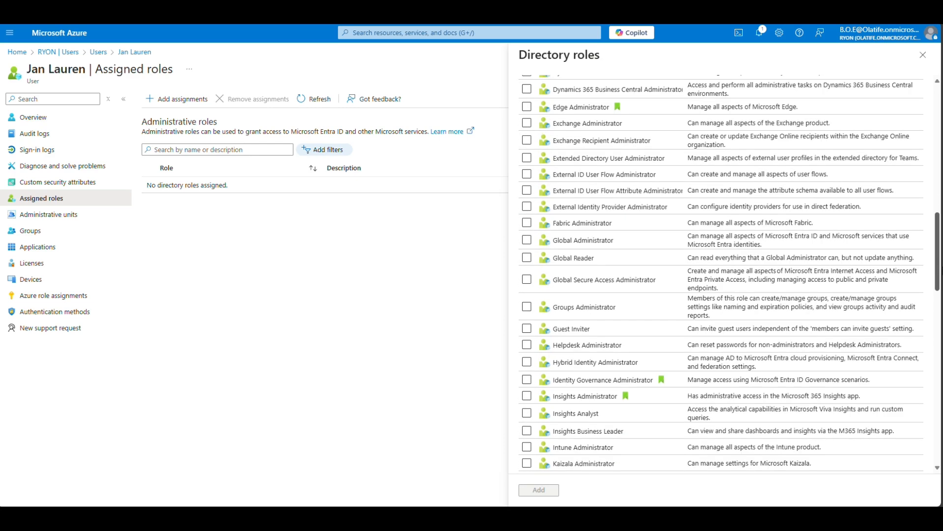
{"action": "scroll", "coordinate": [652, 210], "scroll_direction": "down", "scroll_amount": 2}
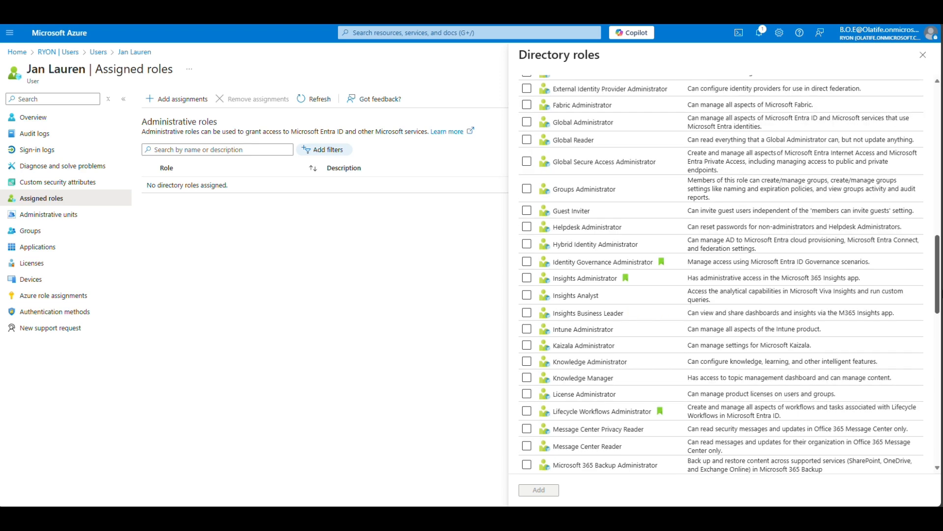
{"action": "left_click", "coordinate": [528, 211]}
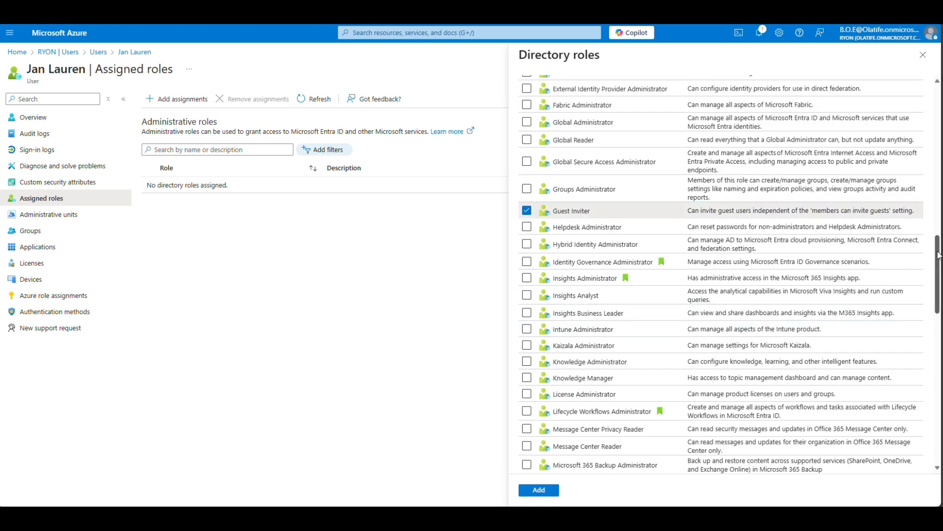
Also select Insights, Helpdesk, Knowledge and Office Apps Administrator, then add all five roles
{"action": "left_click_drag", "start_coordinate": [938, 256], "coordinate": [940, 283]}
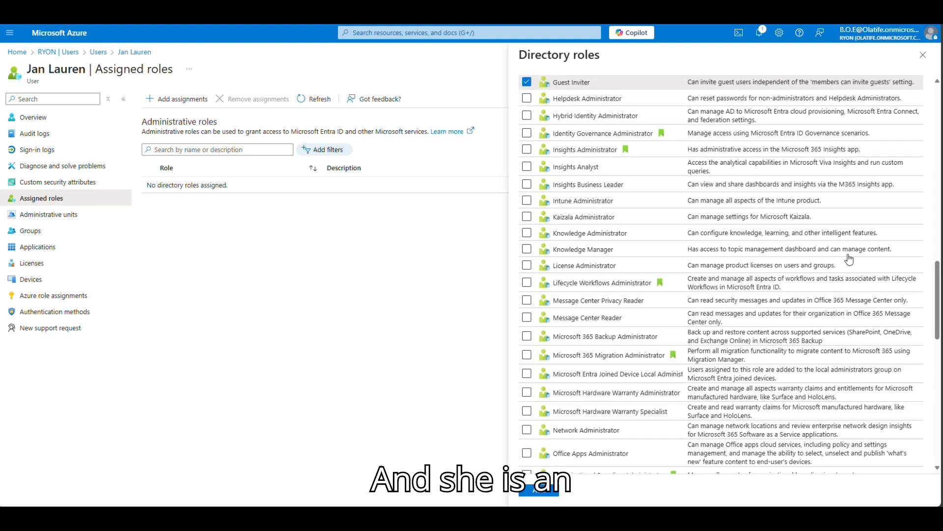
{"action": "left_click", "coordinate": [527, 151]}
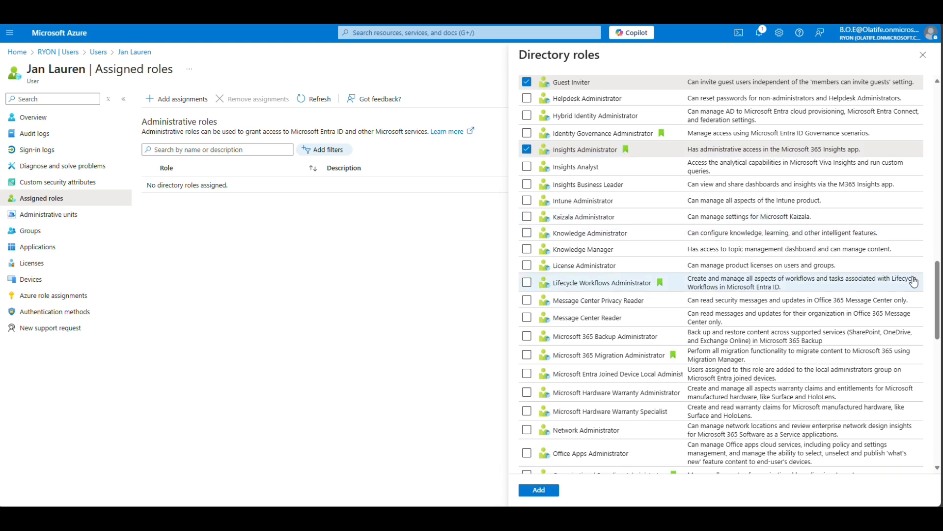
{"action": "left_click", "coordinate": [528, 99]}
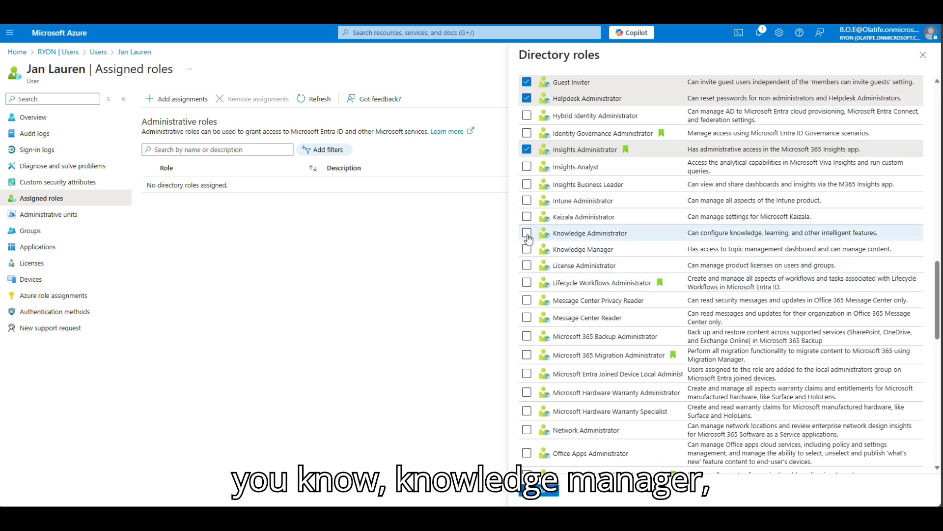
{"action": "left_click", "coordinate": [528, 234]}
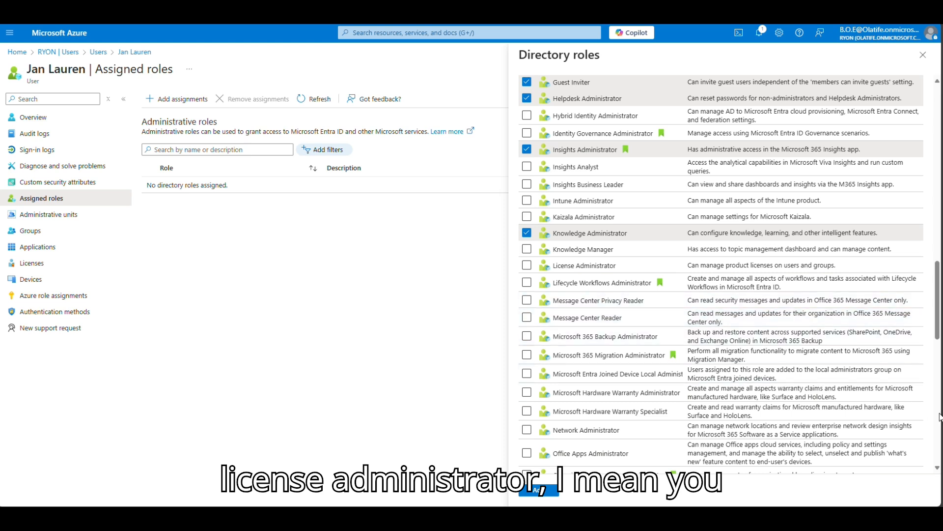
{"action": "left_click", "coordinate": [527, 453]}
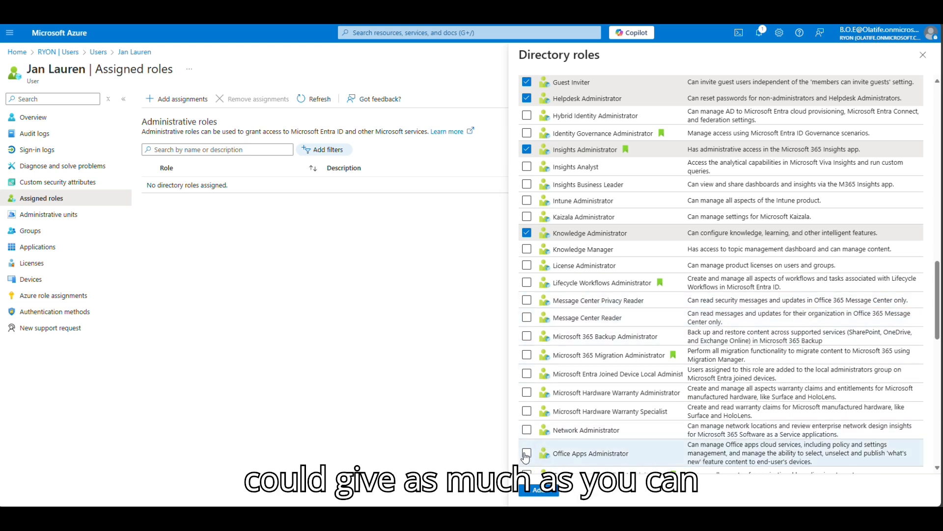
{"action": "left_click", "coordinate": [539, 490]}
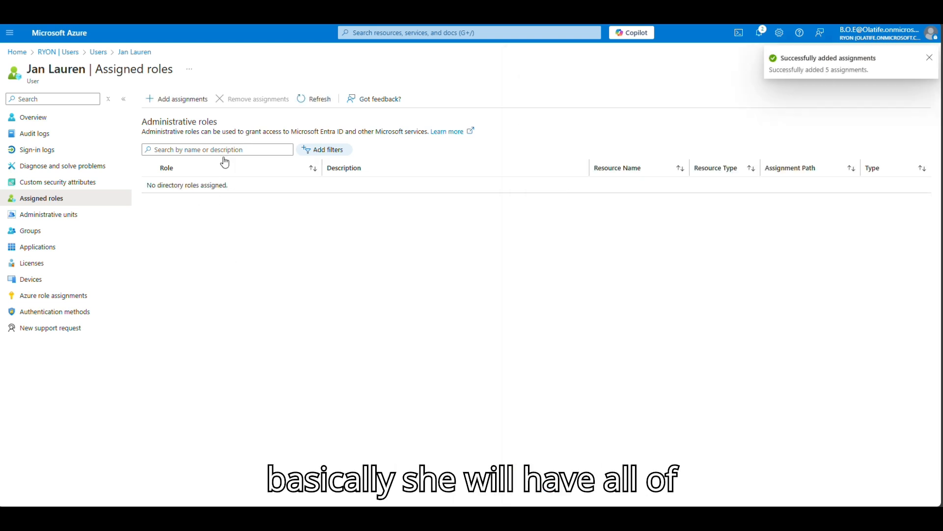
Refresh Assigned roles to see the five roles, then check Applications and Licenses, both empty
{"action": "left_click", "coordinate": [317, 99]}
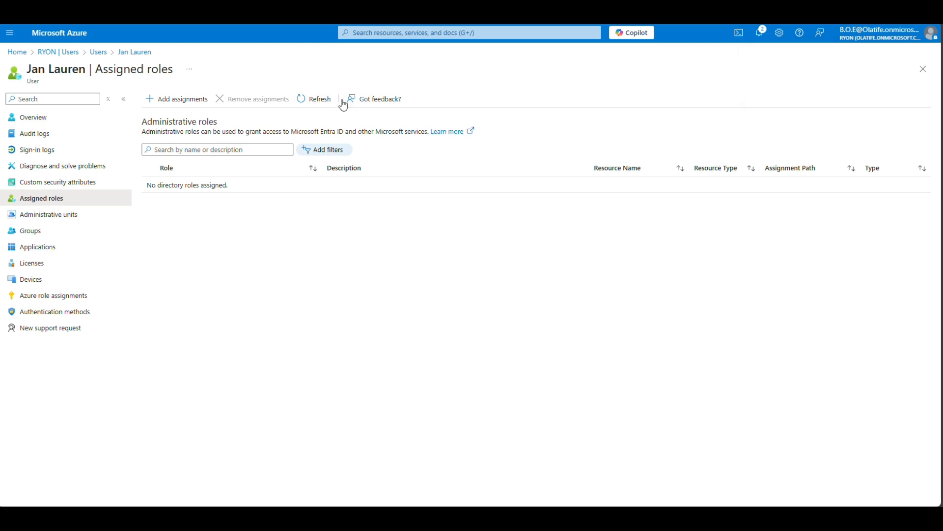
{"action": "left_click", "coordinate": [320, 99]}
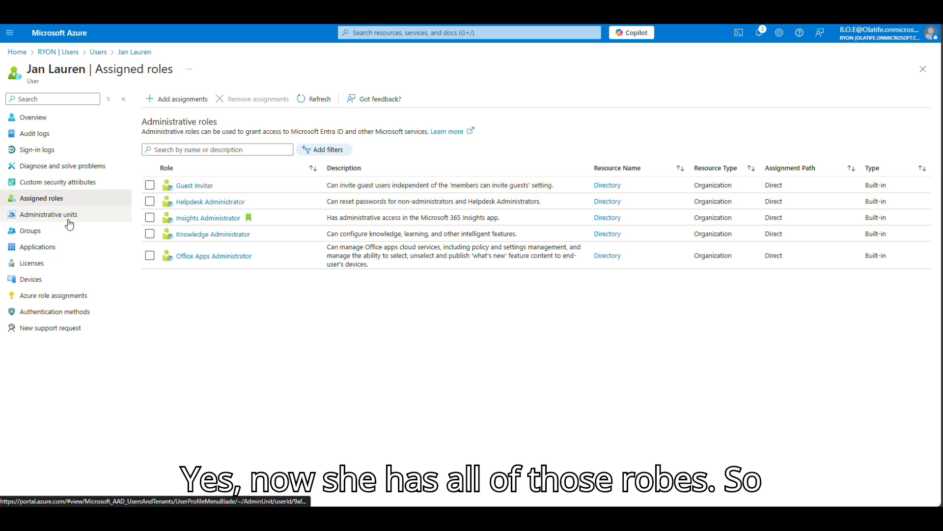
{"action": "left_click", "coordinate": [43, 252]}
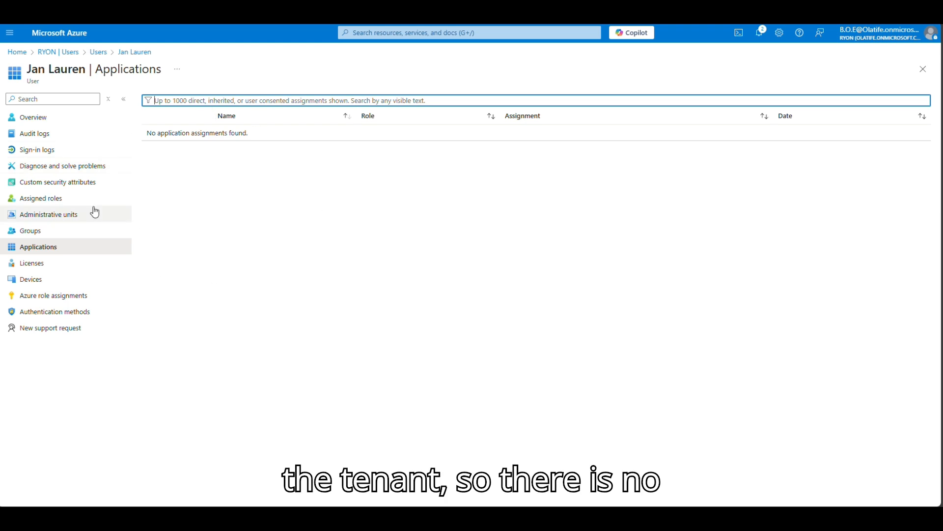
{"action": "left_click", "coordinate": [37, 271]}
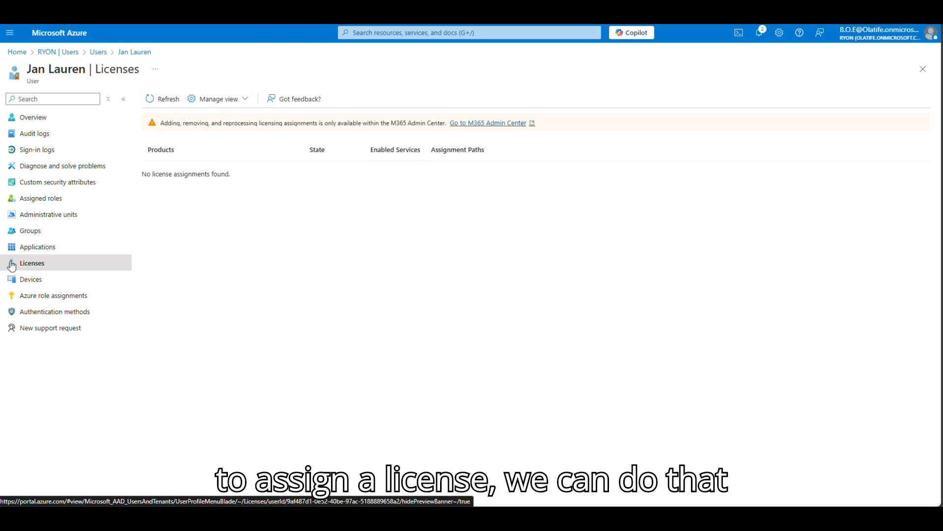
{"action": "mouse_move", "coordinate": [3, 133]}
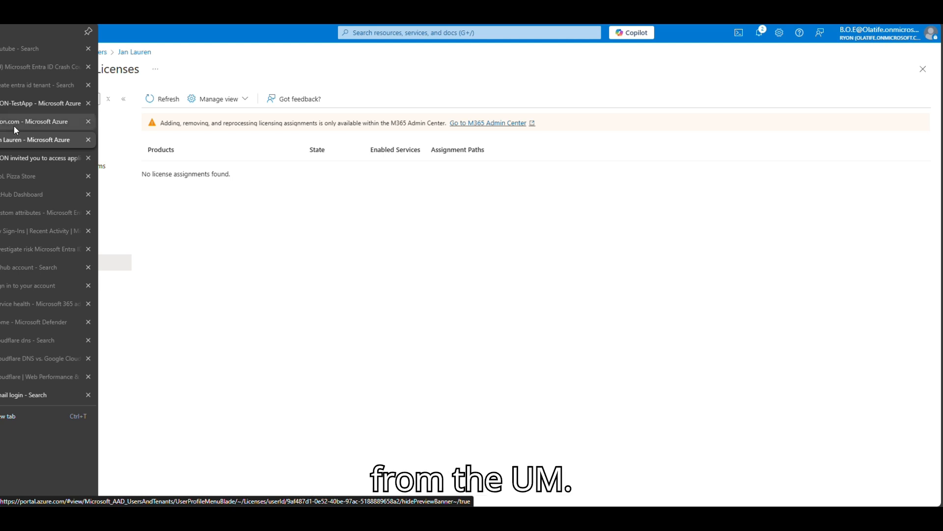
In Microsoft 365 admin center, sign in with the admin account and open the guest's details
{"action": "left_click", "coordinate": [22, 304]}
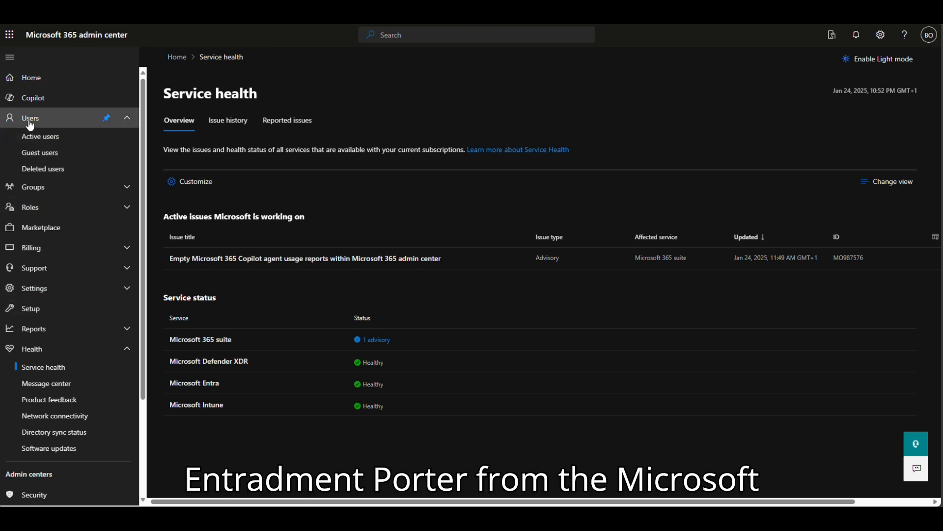
{"action": "left_click", "coordinate": [53, 157]}
{"action": "left_click", "coordinate": [258, 149]}
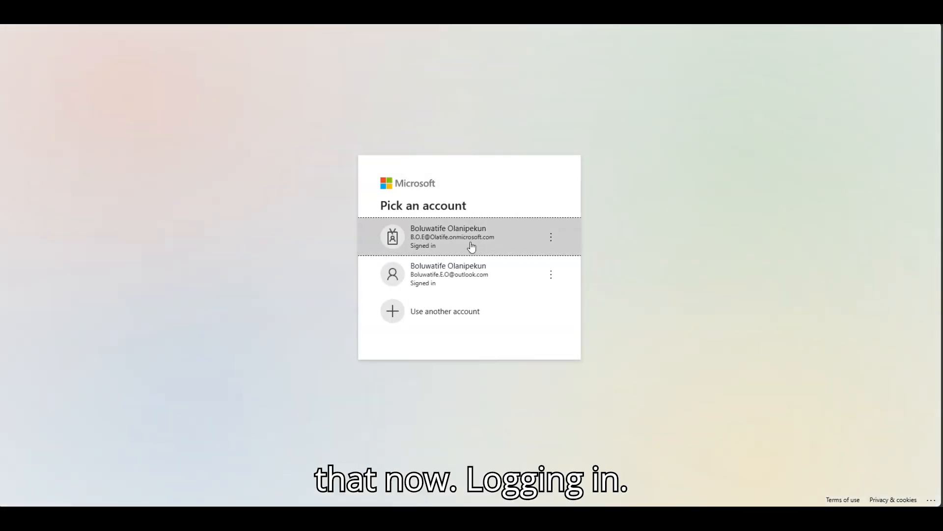
{"action": "left_click", "coordinate": [470, 242]}
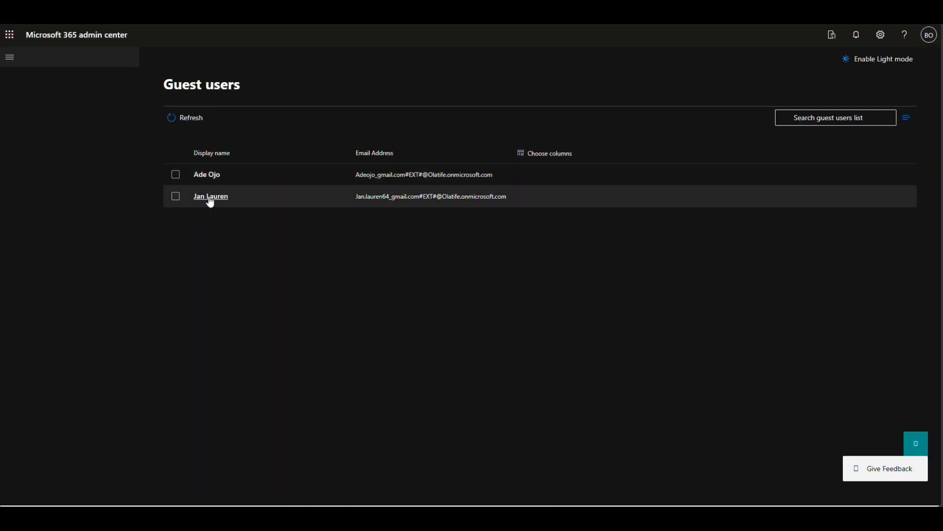
{"action": "left_click", "coordinate": [221, 198]}
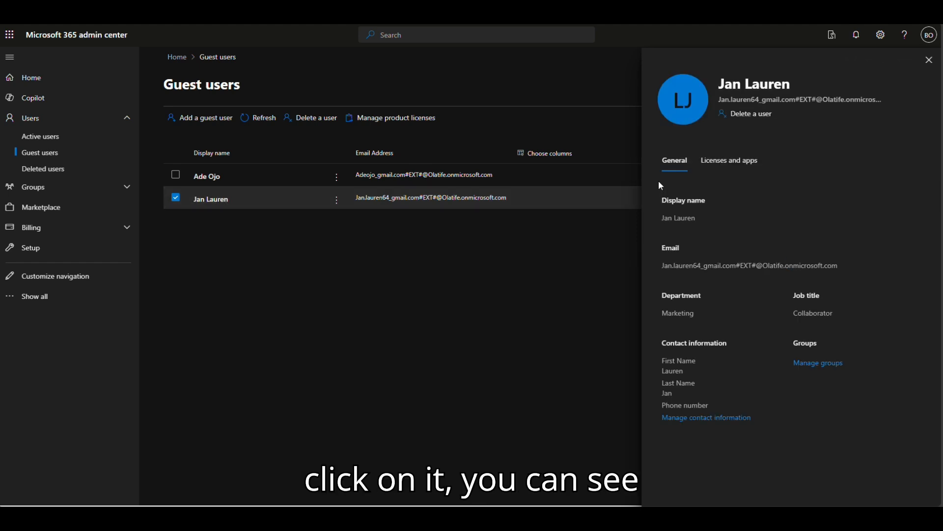
Tick Microsoft Entra ID P2 under Licenses and apps and save the change
{"action": "left_click", "coordinate": [758, 160]}
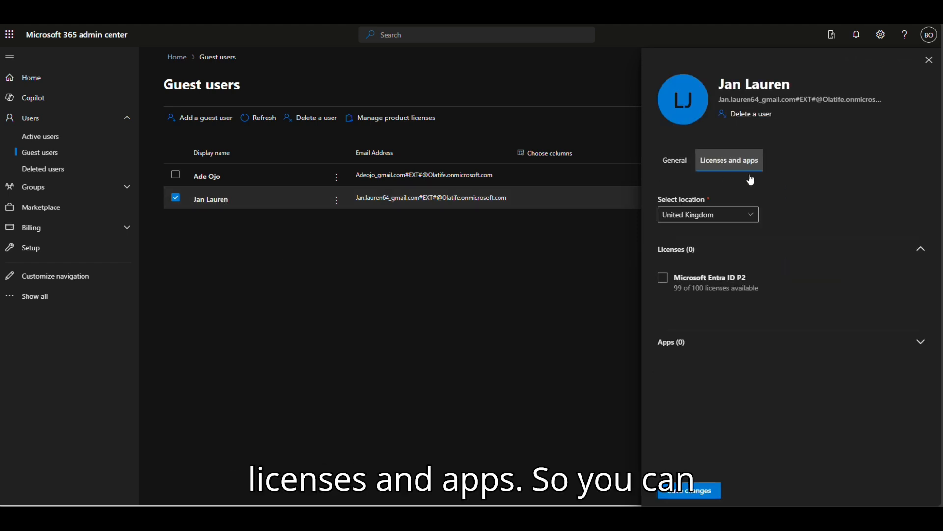
{"action": "left_click", "coordinate": [664, 278]}
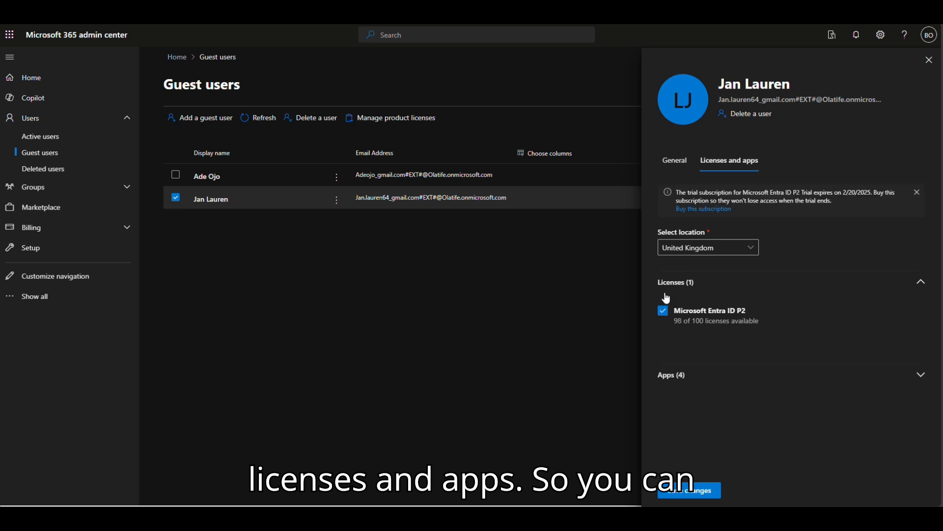
{"action": "left_click", "coordinate": [920, 379]}
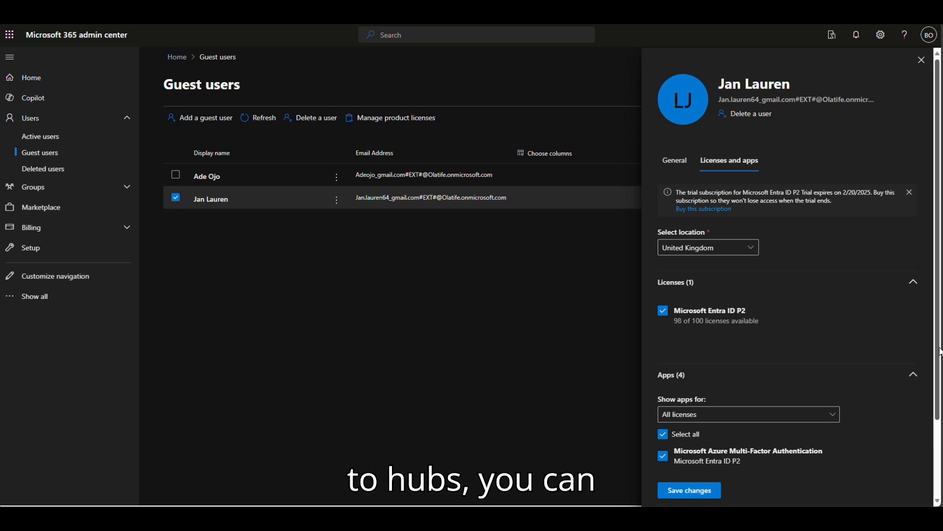
{"action": "scroll", "coordinate": [940, 352], "scroll_direction": "down", "scroll_amount": 2}
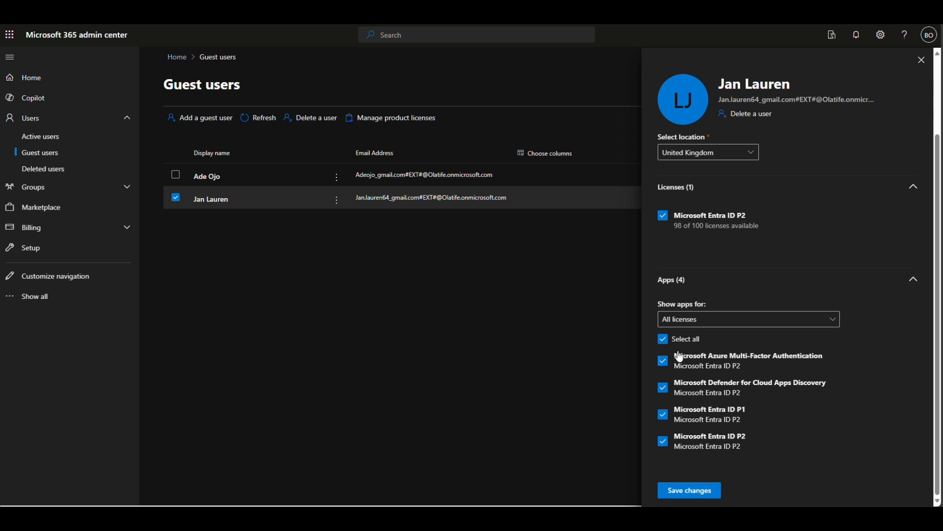
{"action": "left_click", "coordinate": [831, 321]}
{"action": "left_click", "coordinate": [813, 332]}
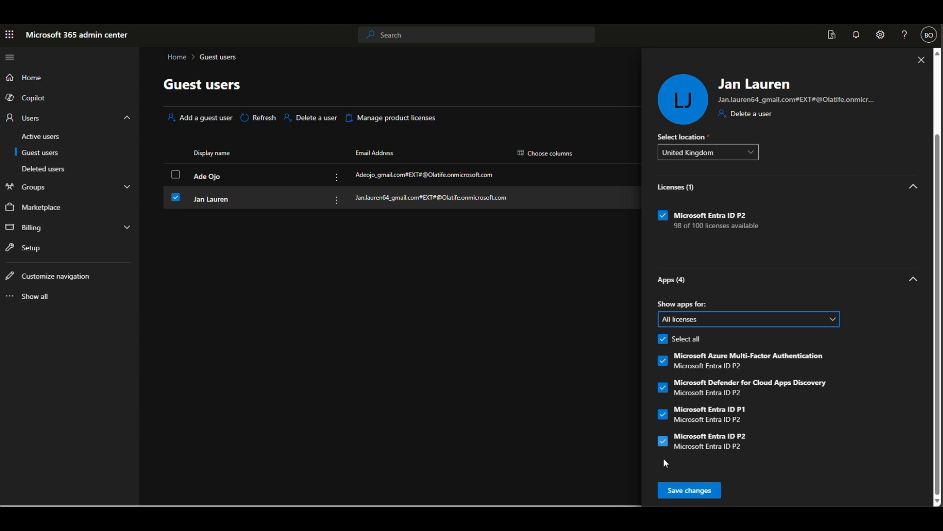
{"action": "left_click", "coordinate": [698, 496]}
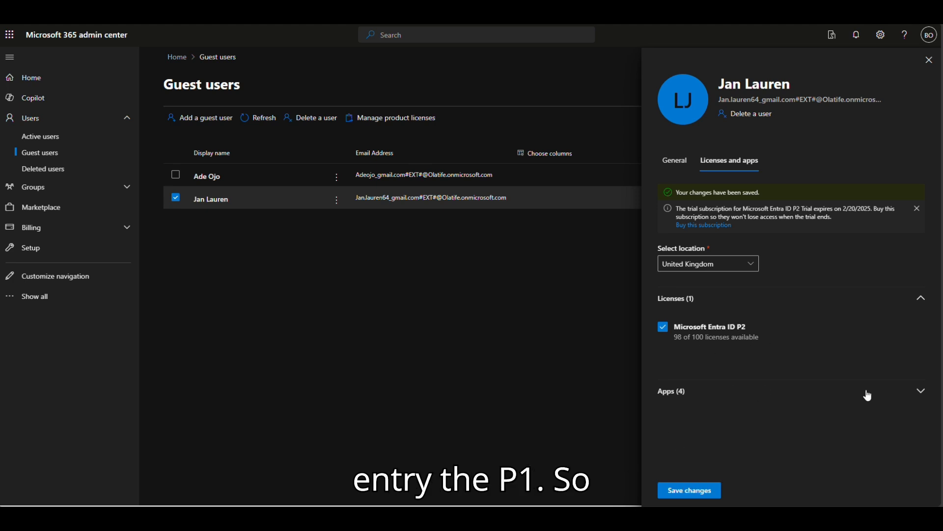
Untick Microsoft Defender for Cloud Apps Discovery in the P2 licence, save, and return to Azure
{"action": "left_click", "coordinate": [915, 392]}
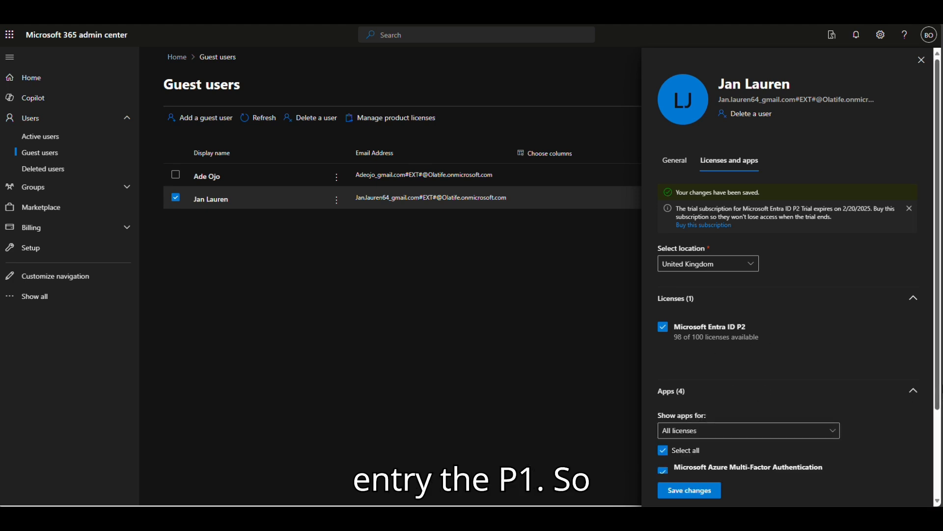
{"action": "scroll", "coordinate": [913, 393], "scroll_direction": "down", "scroll_amount": 2}
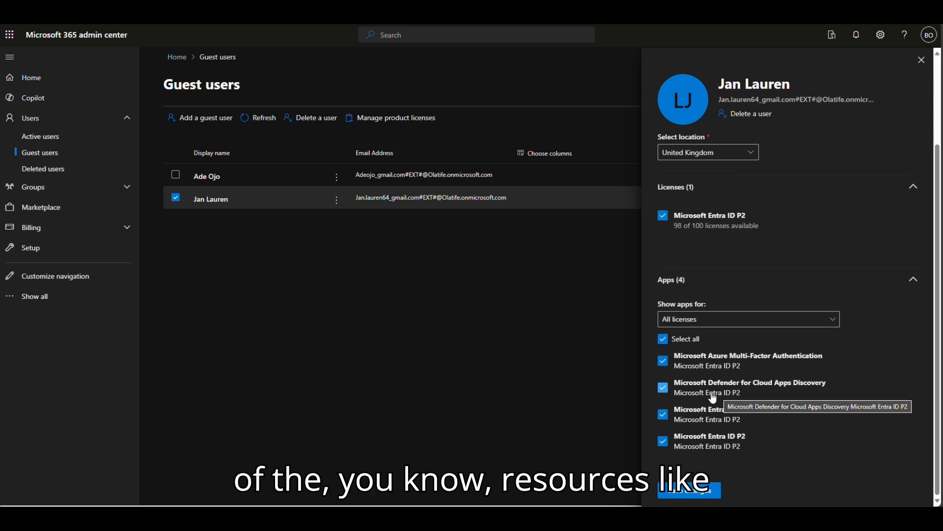
{"action": "left_click", "coordinate": [663, 388]}
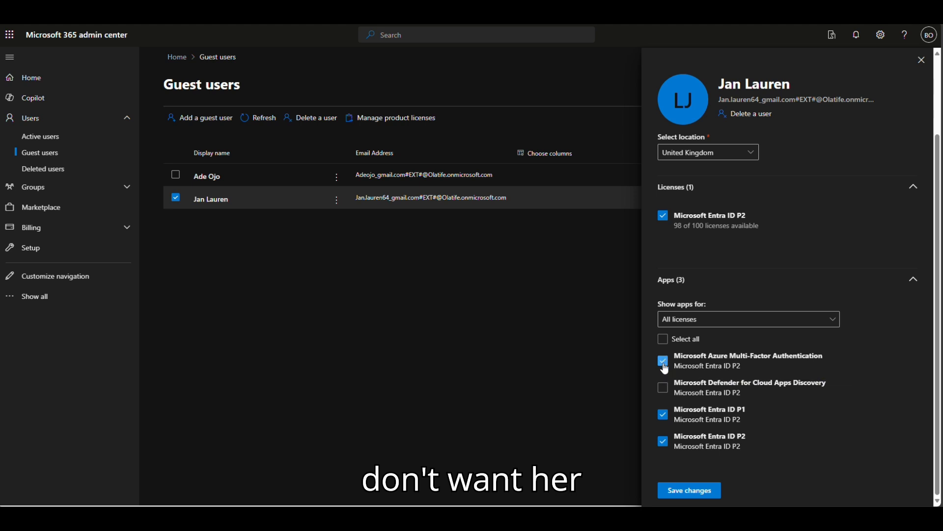
{"action": "left_click", "coordinate": [704, 491]}
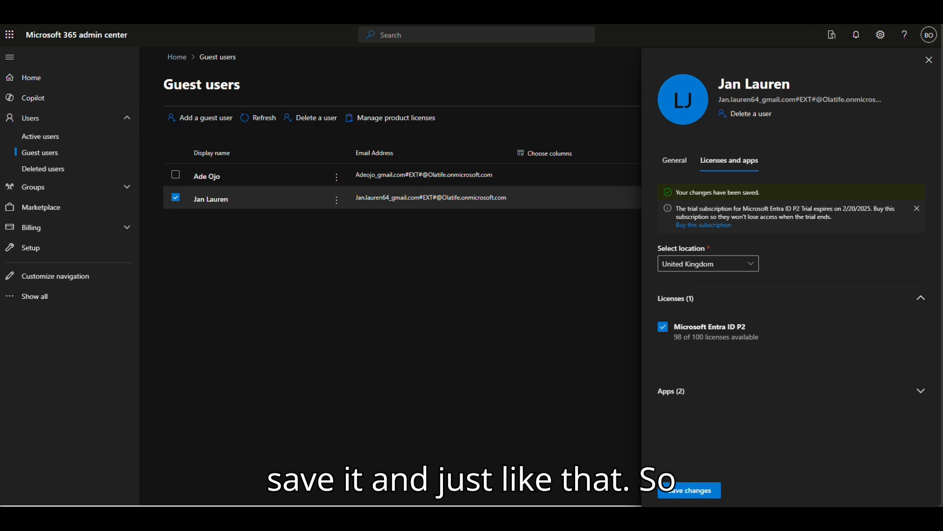
{"action": "mouse_move", "coordinate": [1, 140]}
{"action": "left_click", "coordinate": [29, 140]}
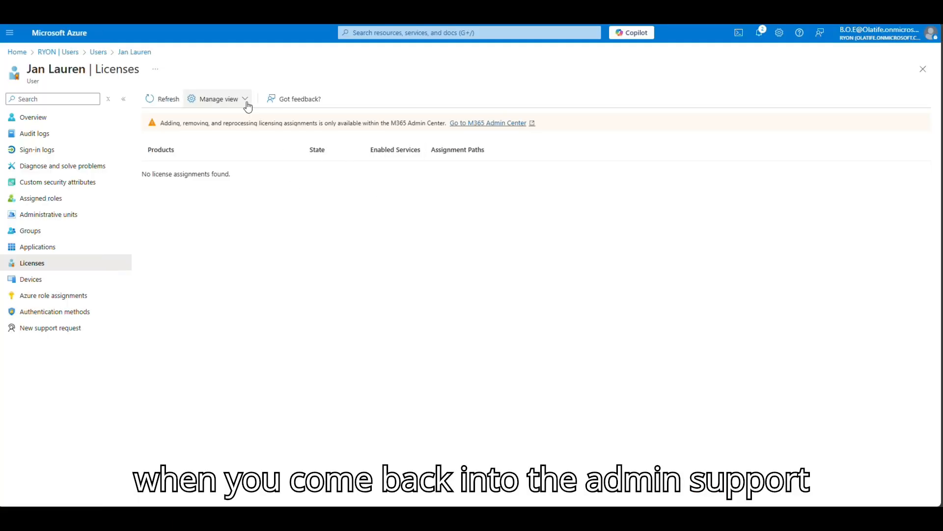
Refresh Licenses to confirm Entra ID P2, then view the guest's Applications and Groups
{"action": "left_click", "coordinate": [167, 99]}
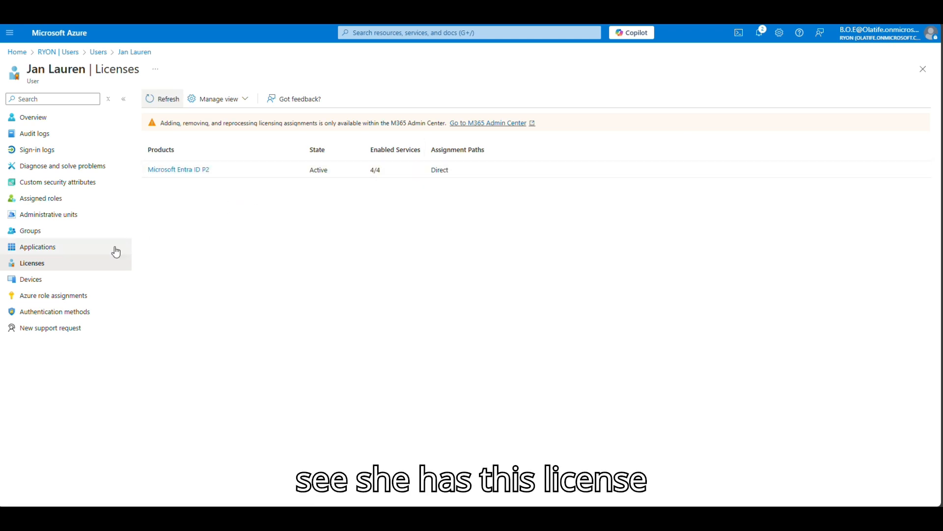
{"action": "left_click", "coordinate": [64, 249]}
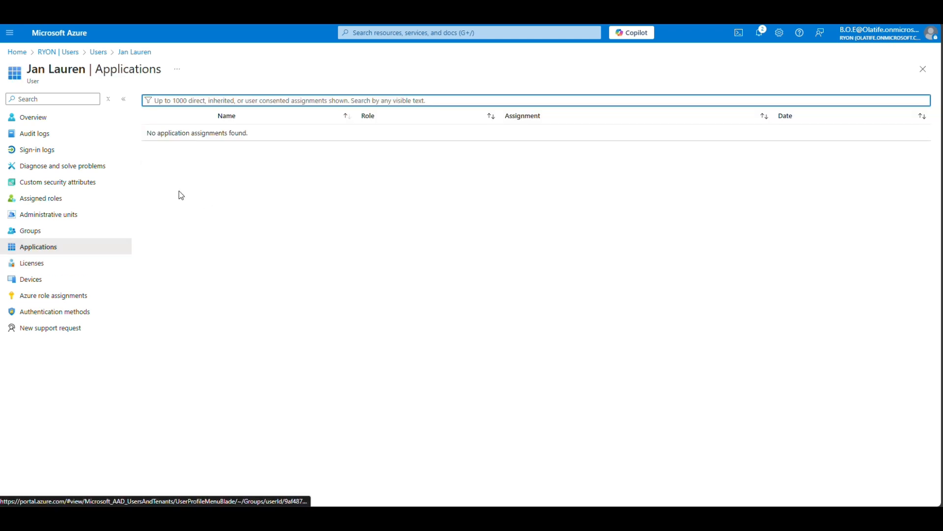
{"action": "left_click", "coordinate": [43, 234]}
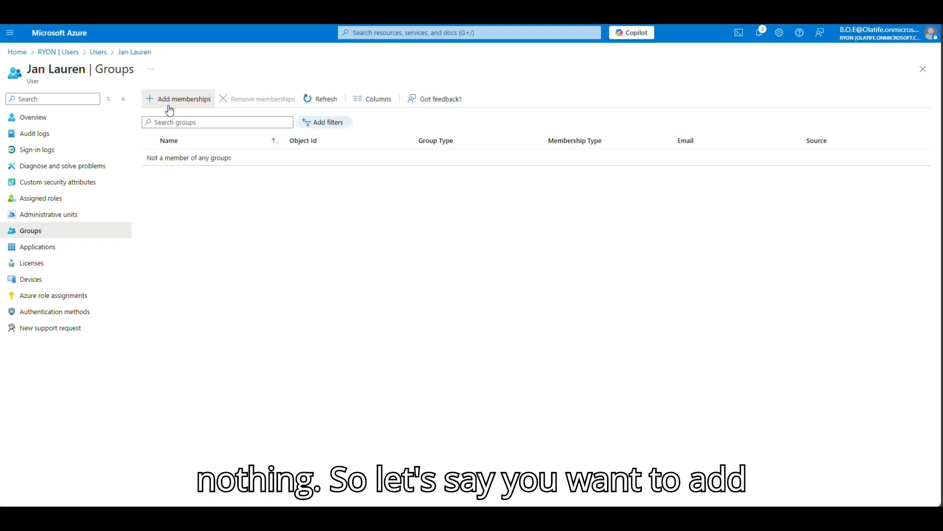
Add the guest to the IT Dept group and refresh her group memberships list
{"action": "left_click", "coordinate": [169, 106]}
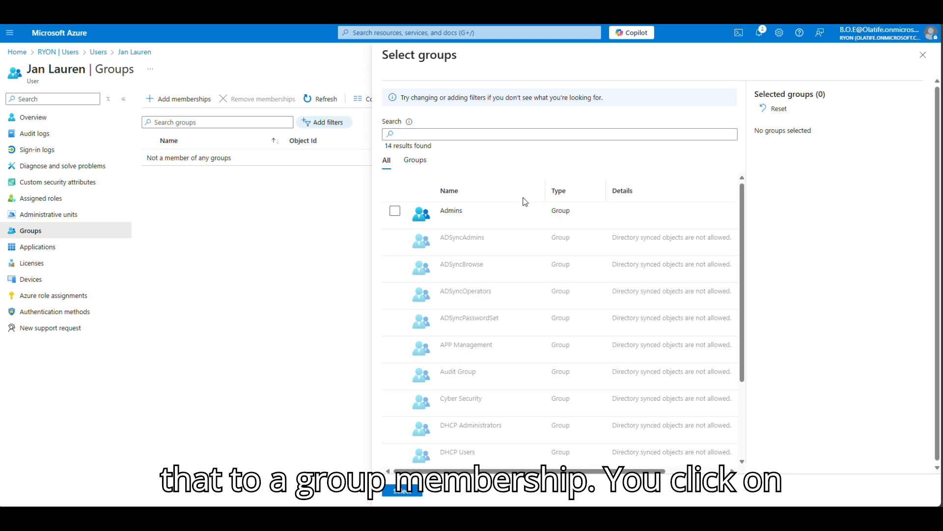
{"action": "scroll", "coordinate": [695, 320], "scroll_direction": "down", "scroll_amount": 3}
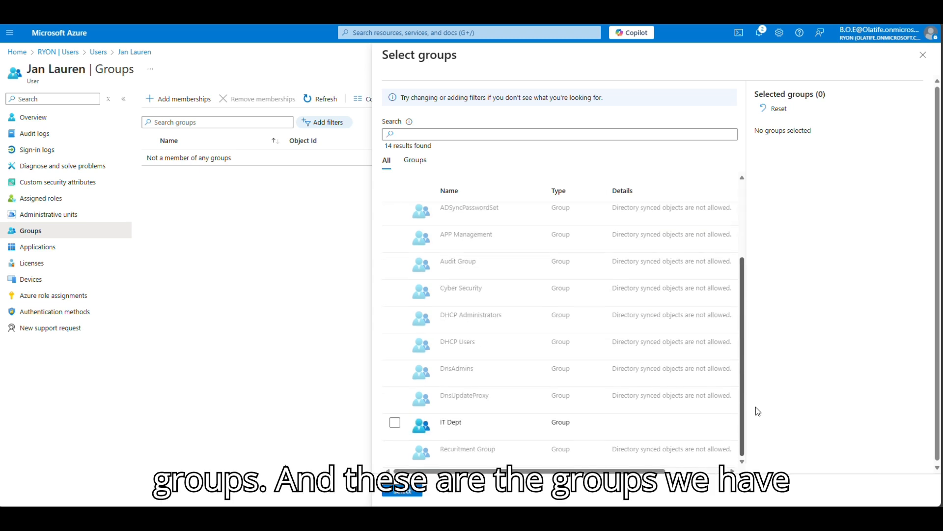
{"action": "left_click", "coordinate": [395, 424]}
{"action": "left_click", "coordinate": [410, 493]}
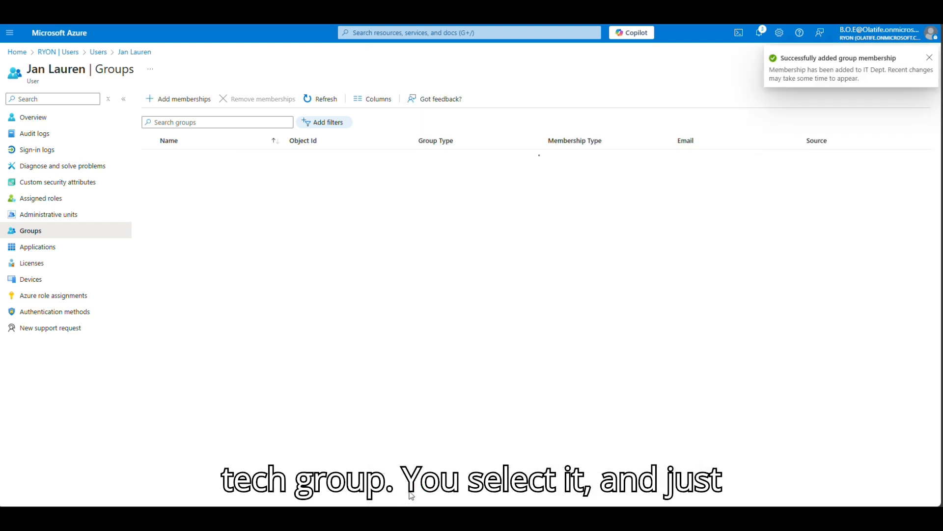
{"action": "left_click", "coordinate": [343, 98]}
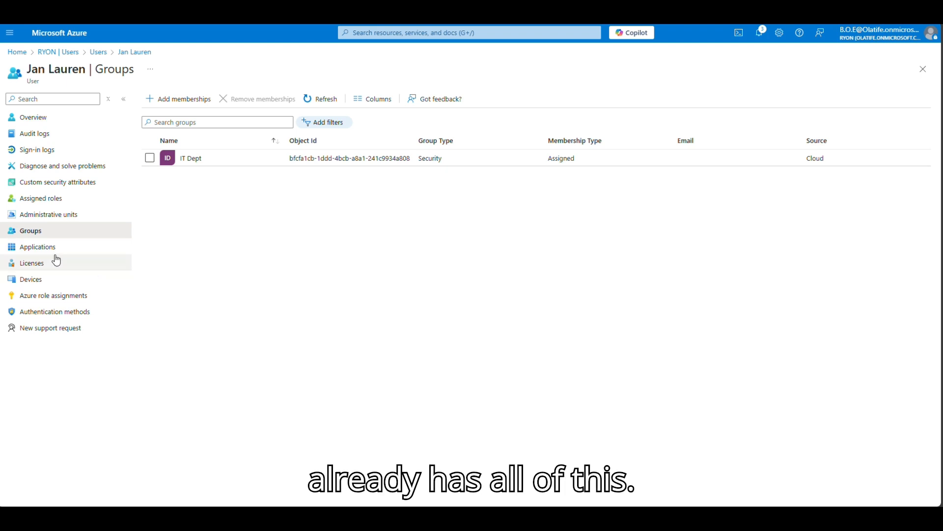
Assign the guest to the Paris administrative unit, then view her custom security attributes
{"action": "left_click", "coordinate": [51, 221]}
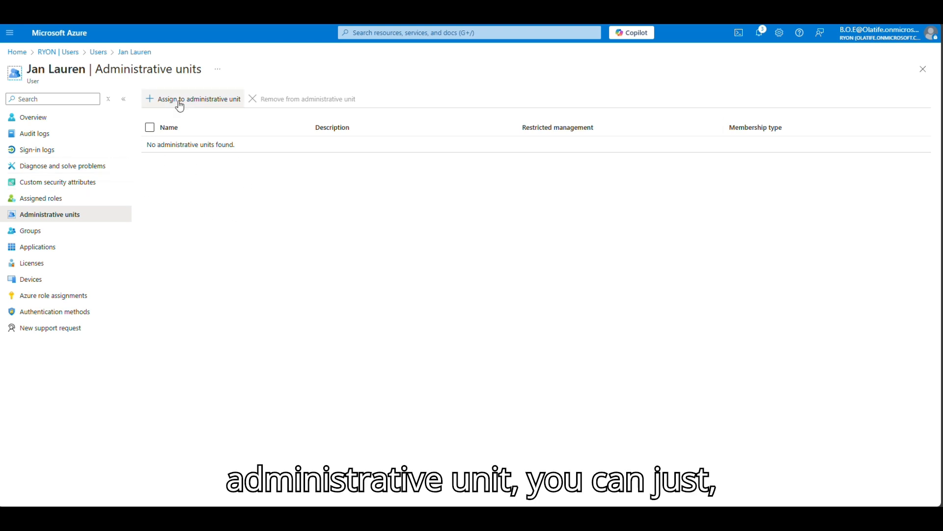
{"action": "left_click", "coordinate": [188, 97]}
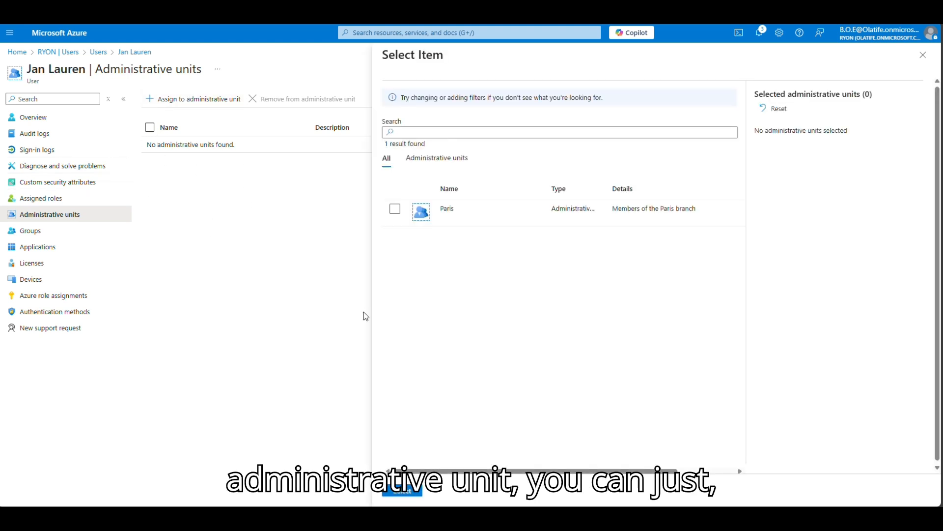
{"action": "left_click", "coordinate": [395, 209]}
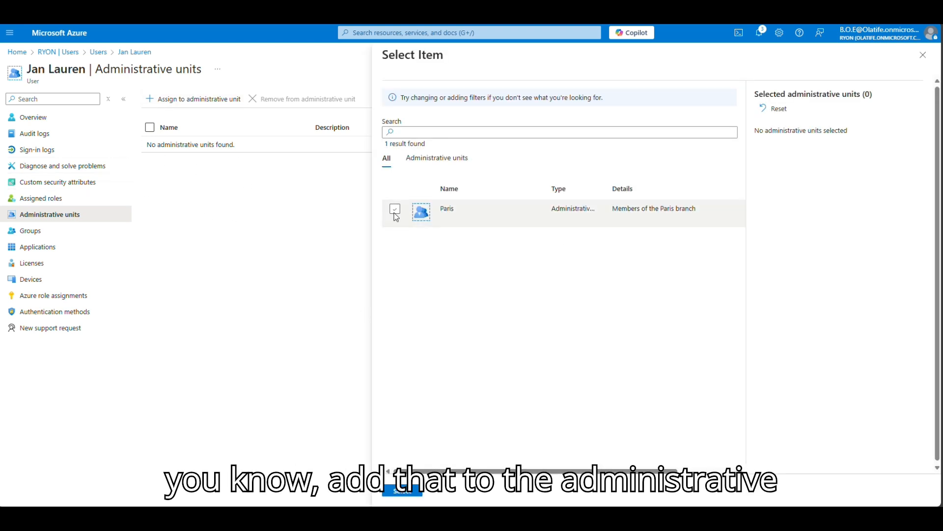
{"action": "left_click", "coordinate": [395, 210]}
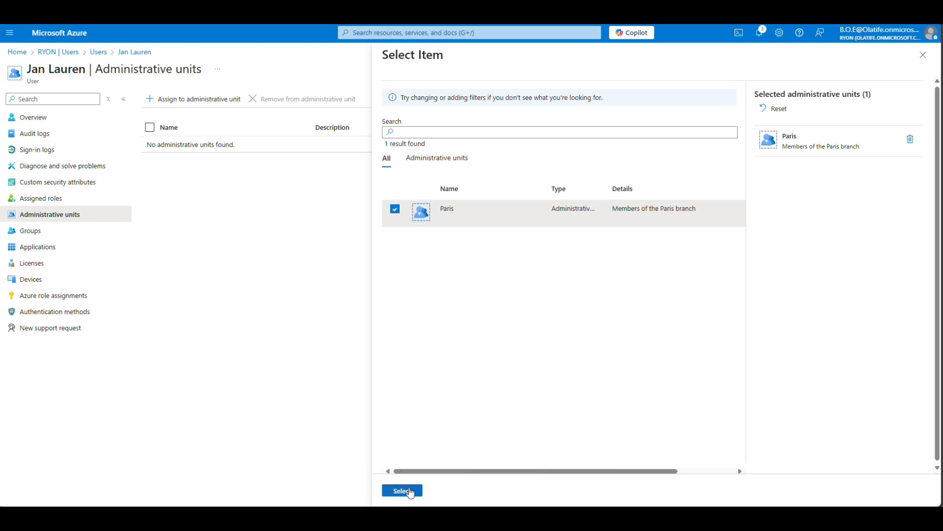
{"action": "left_click", "coordinate": [412, 496]}
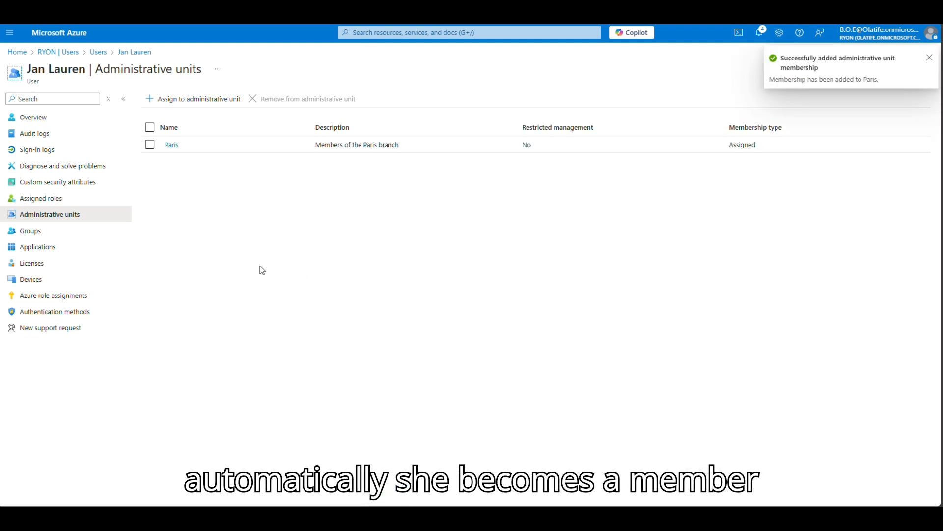
{"action": "left_click", "coordinate": [57, 184]}
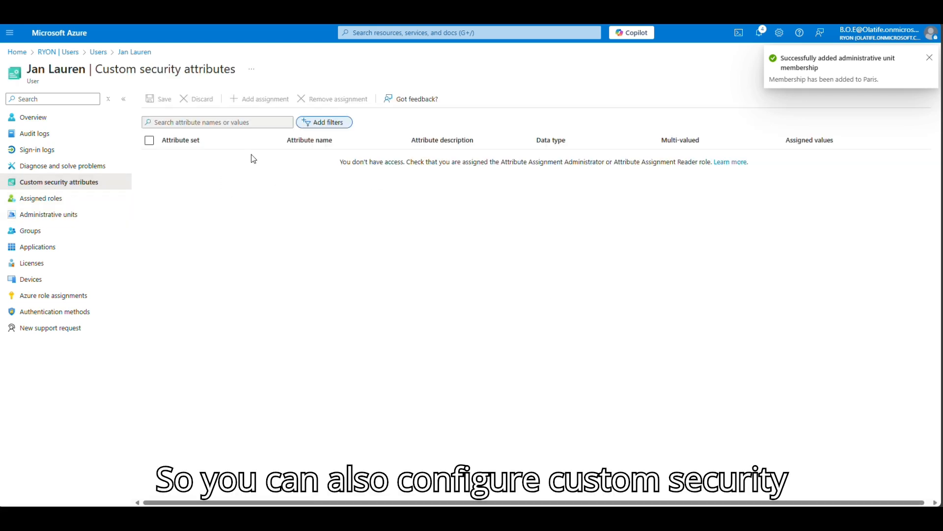
Select all attribute sets on Custom security attributes, then go to the guest's Authentication methods
{"action": "left_click", "coordinate": [150, 141]}
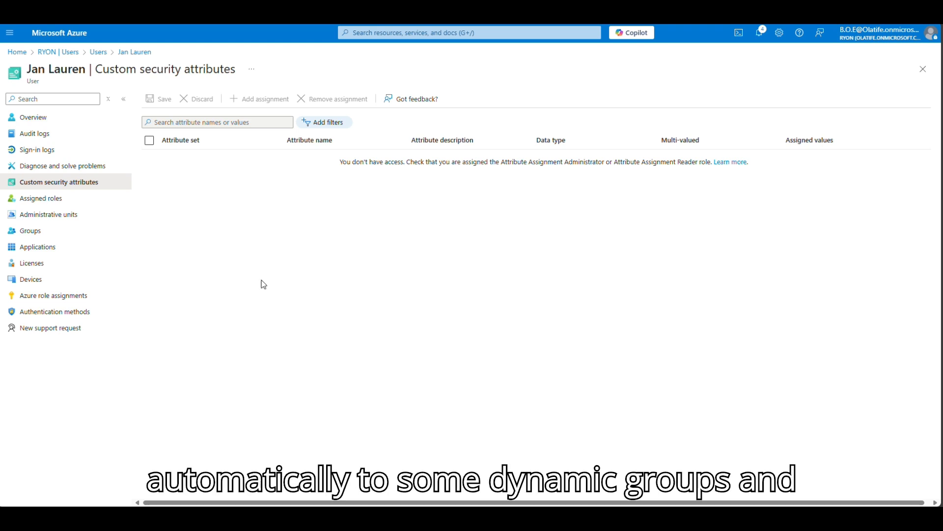
{"action": "left_click", "coordinate": [73, 312]}
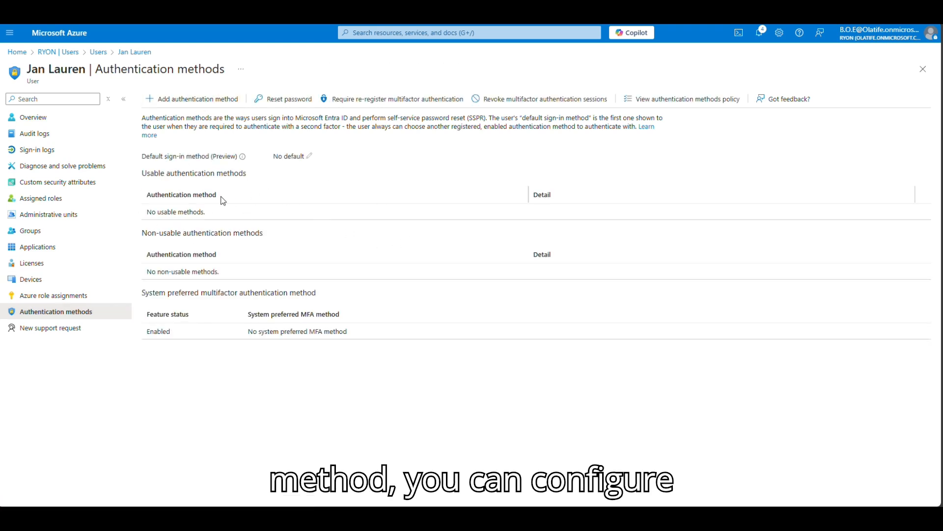
Add an Email authentication method for the guest using her Gmail address
{"action": "left_click", "coordinate": [198, 100]}
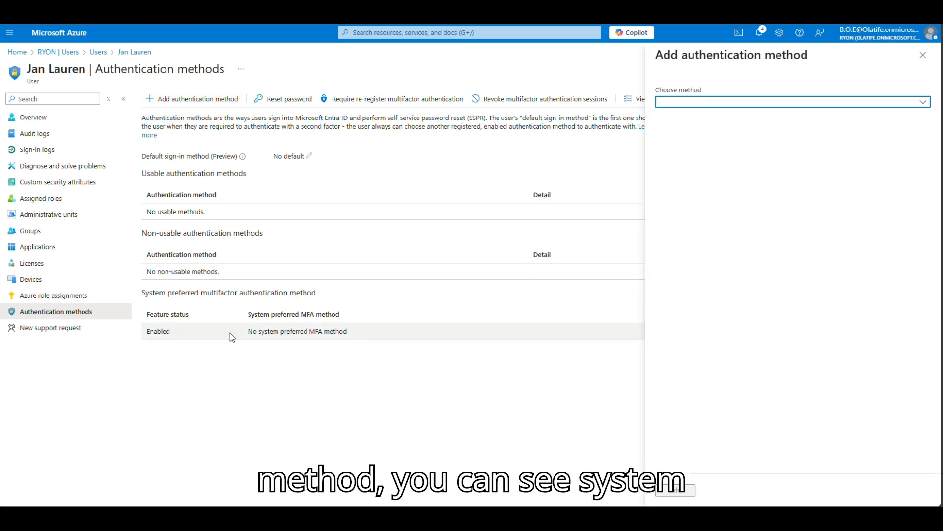
{"action": "left_click", "coordinate": [684, 103]}
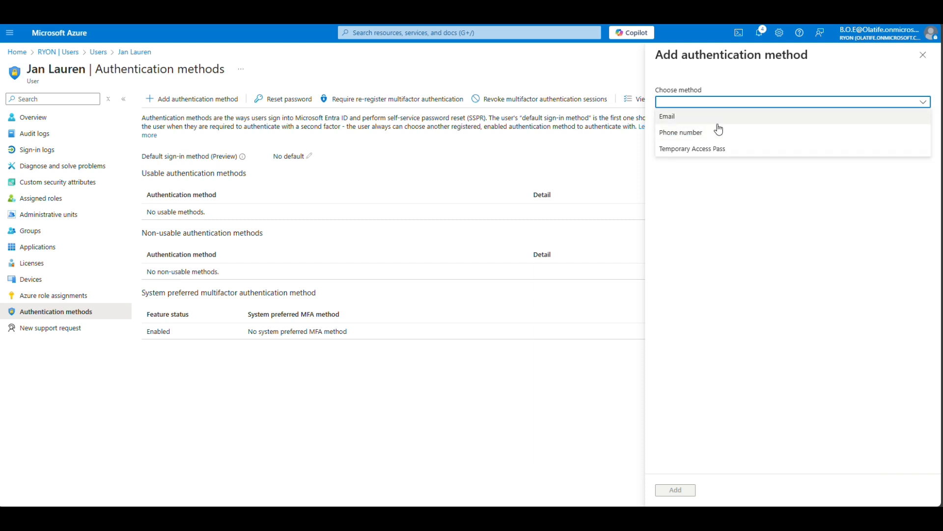
{"action": "left_click", "coordinate": [695, 116]}
{"action": "left_click", "coordinate": [726, 158]}
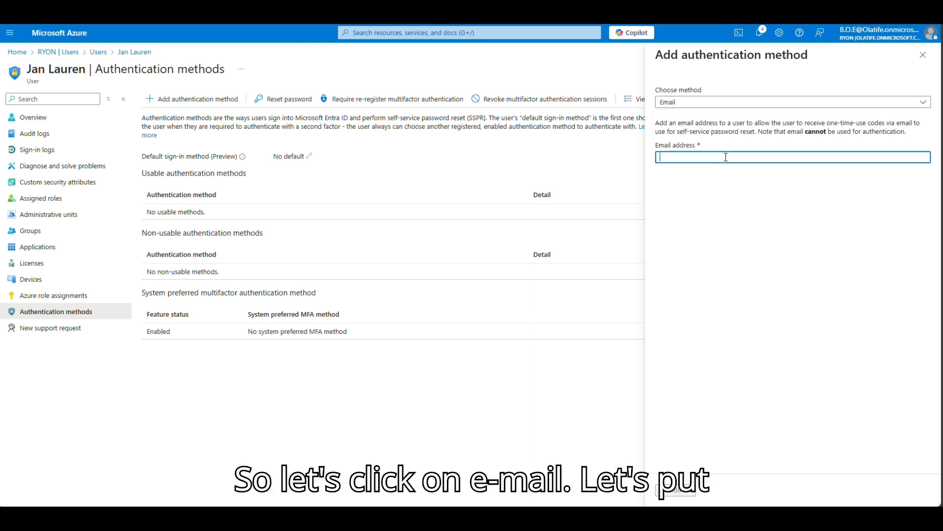
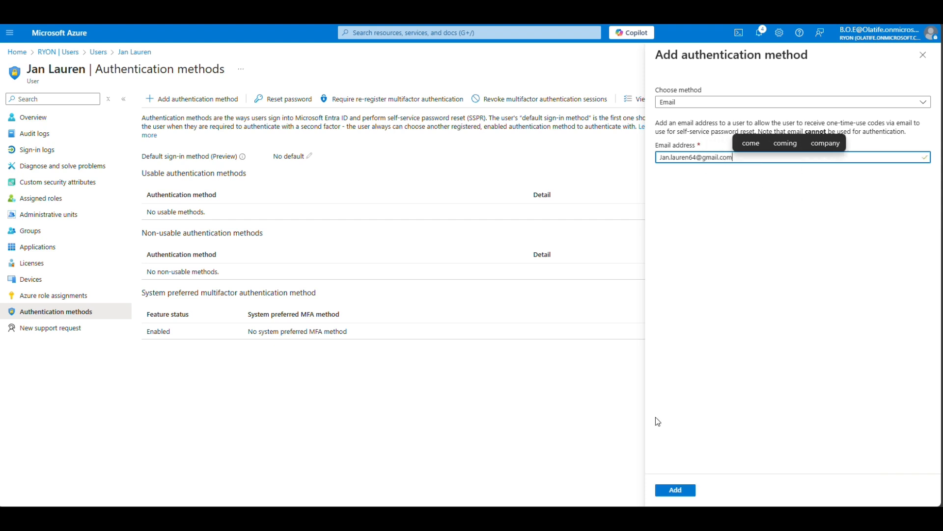
{"action": "left_click", "coordinate": [693, 491]}
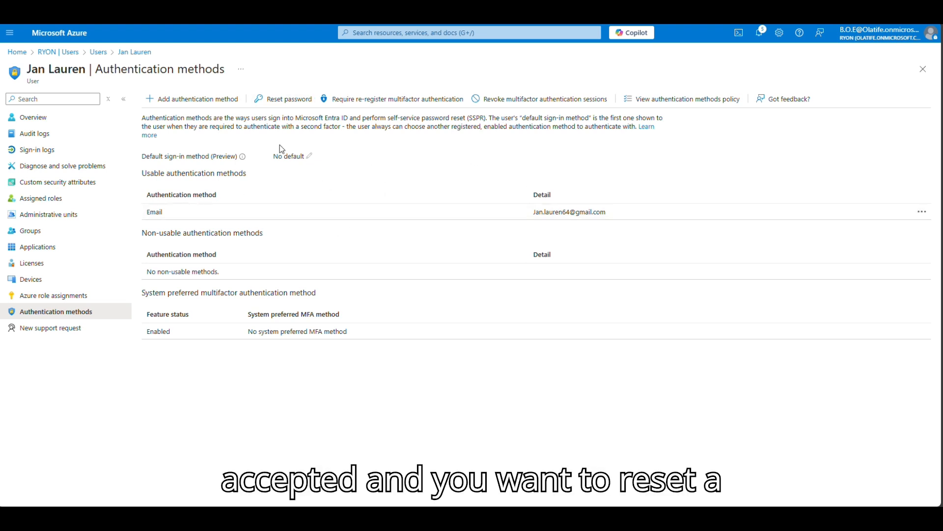
Check the guest's Azure role assignments, finding no subscription or assignments listed
{"action": "left_click", "coordinate": [187, 100]}
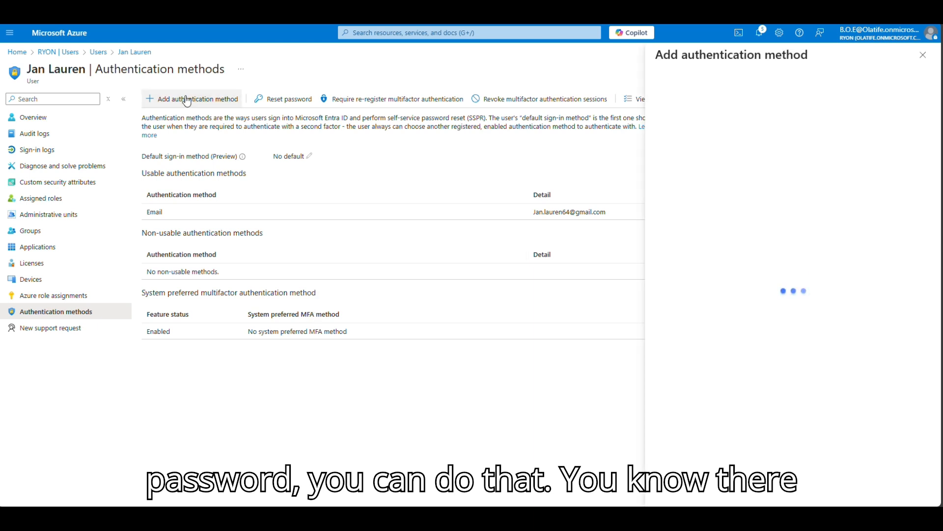
{"action": "left_click", "coordinate": [923, 54]}
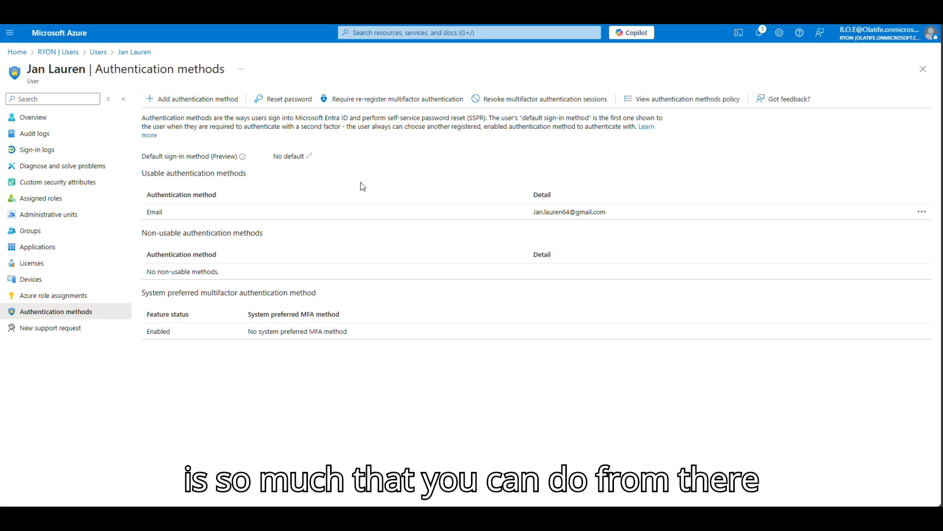
{"action": "left_click", "coordinate": [77, 301]}
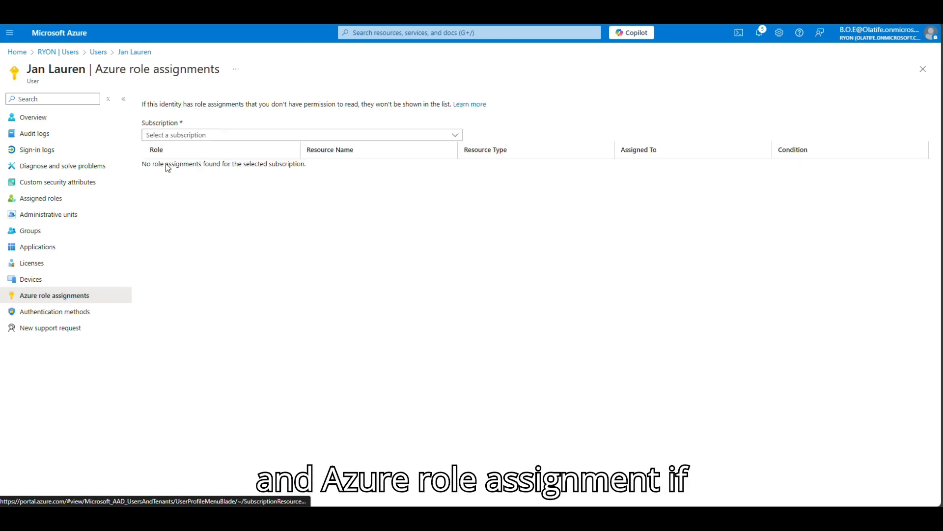
{"action": "left_click", "coordinate": [222, 138]}
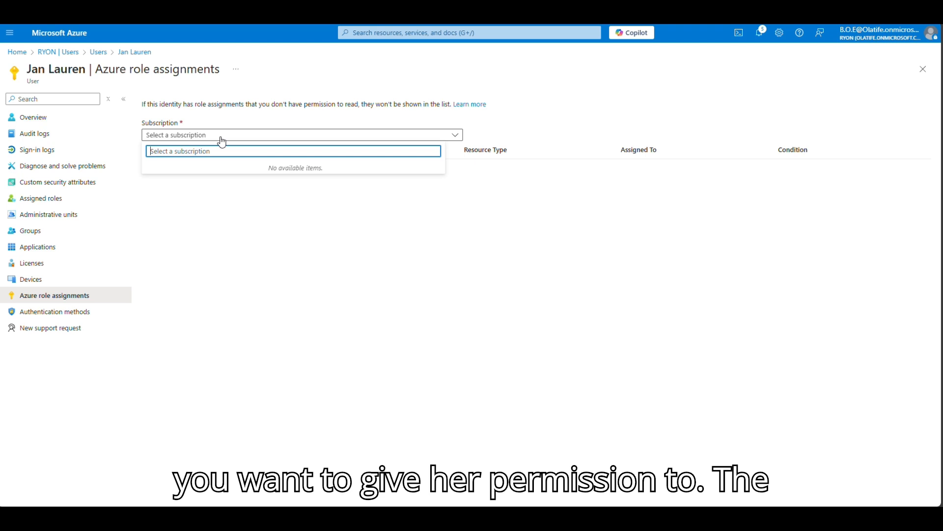
{"action": "left_click", "coordinate": [252, 259]}
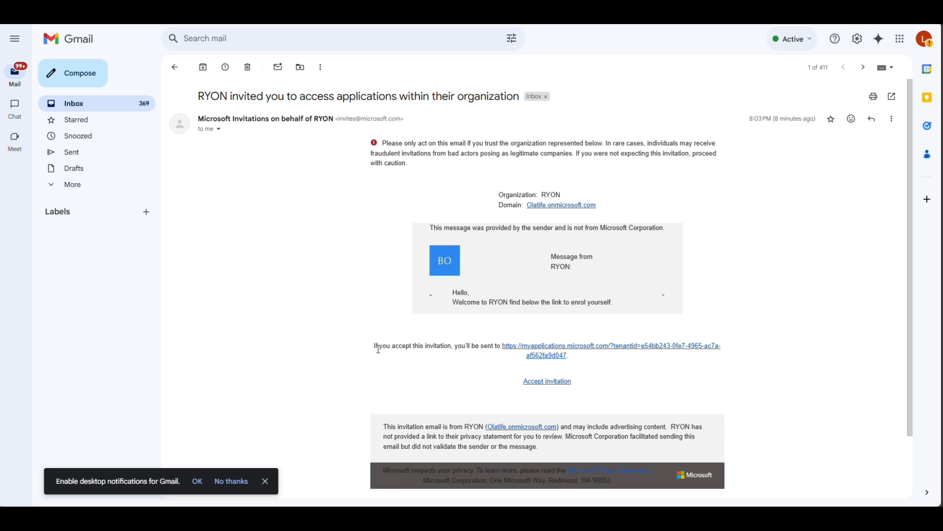
Accept the invitation, request a sign-in code, and open the verification code email in Gmail
{"action": "left_click", "coordinate": [565, 383]}
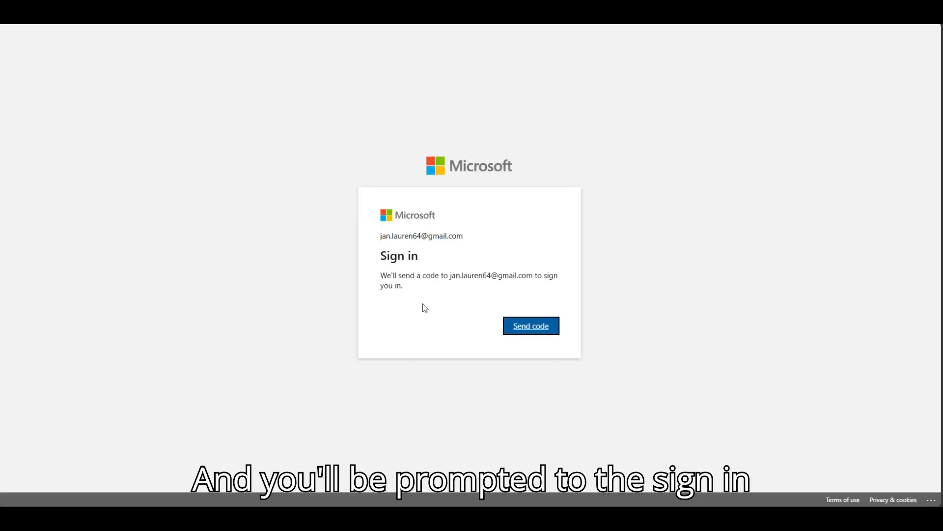
{"action": "left_click", "coordinate": [548, 332]}
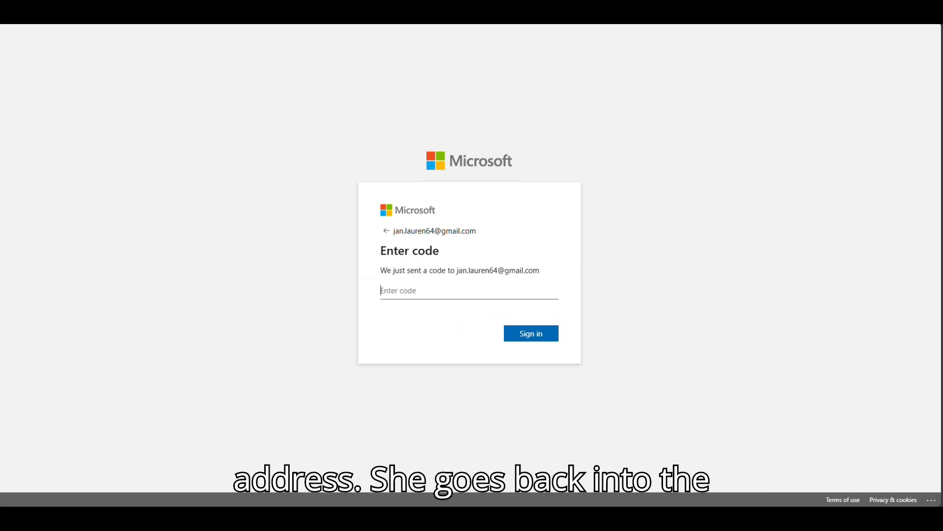
{"action": "left_click", "coordinate": [3, 153]}
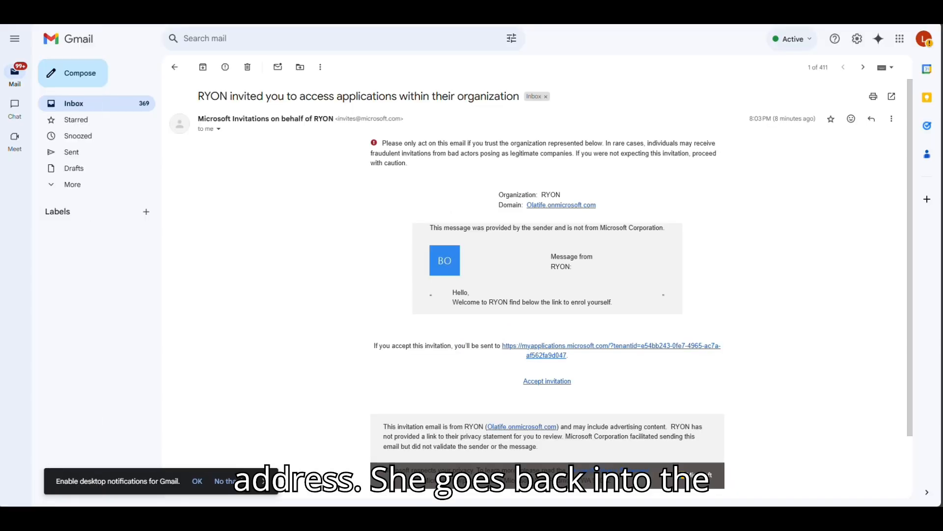
{"action": "left_click", "coordinate": [90, 104]}
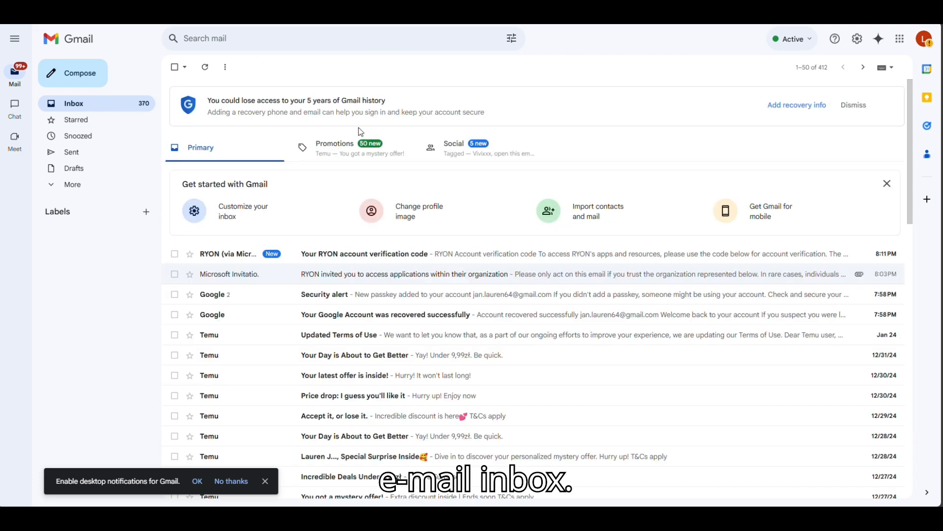
{"action": "left_click", "coordinate": [405, 258]}
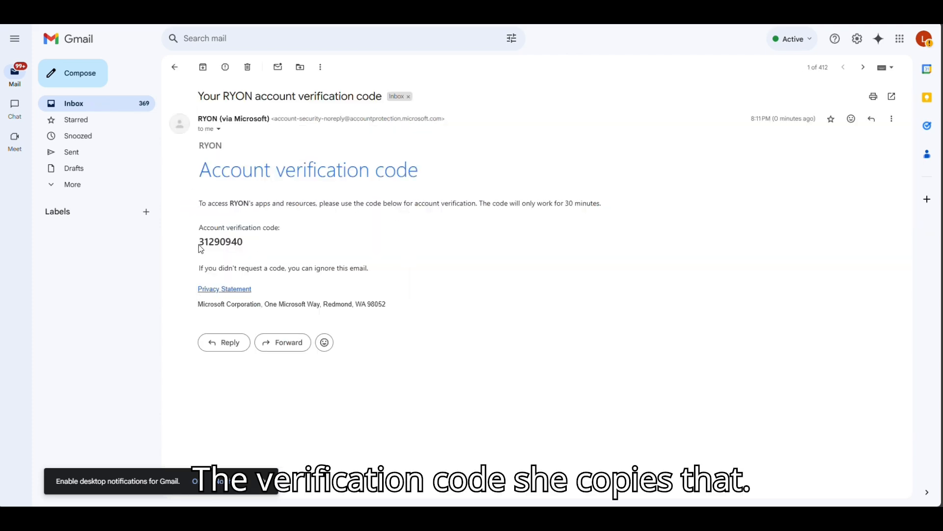
Copy the verification code from the email and sign in with it
{"action": "left_click_drag", "start_coordinate": [199, 242], "coordinate": [243, 242]}
{"action": "key", "text": "ctrl+c"}
{"action": "right_click", "coordinate": [259, 248]}
{"action": "left_click", "coordinate": [273, 162]}
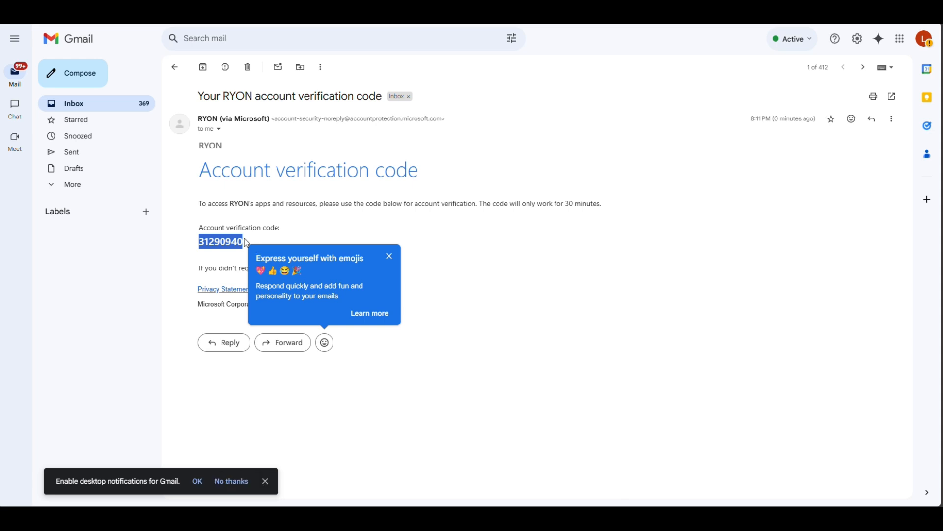
{"action": "key", "text": "alt+Tab"}
{"action": "left_click", "coordinate": [414, 293]}
{"action": "key", "text": "ctrl+v"}
{"action": "left_click", "coordinate": [550, 340]}
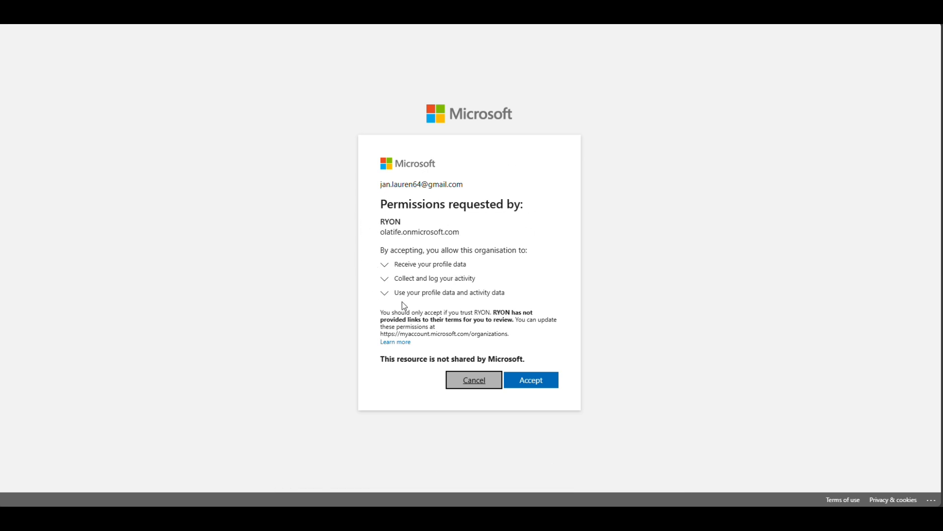
Accept RYON's permissions as the invited guest account and proceed to security info setup
{"action": "left_click", "coordinate": [549, 387]}
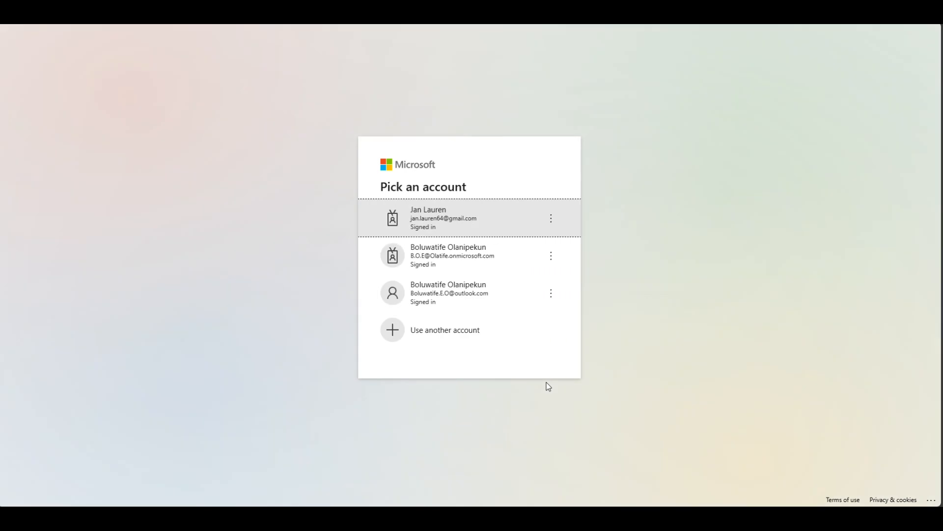
{"action": "left_click", "coordinate": [448, 218]}
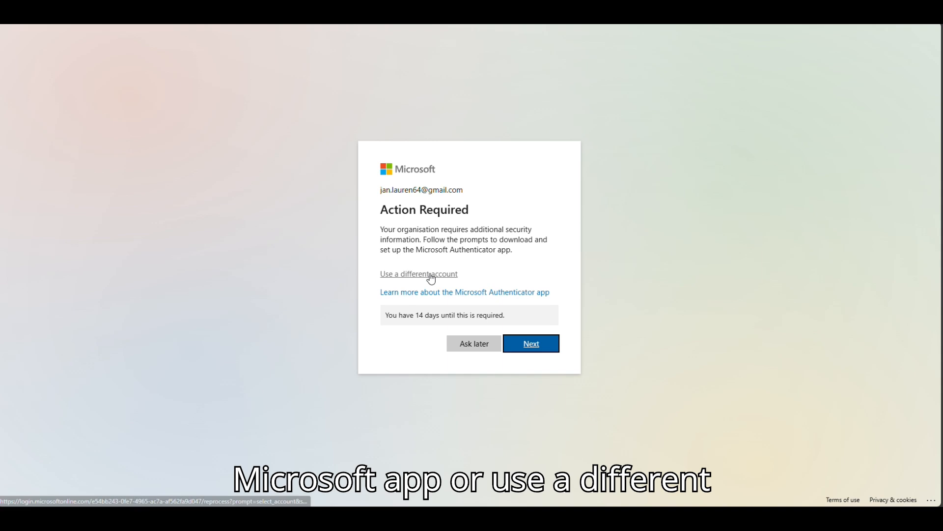
{"action": "left_click", "coordinate": [536, 343]}
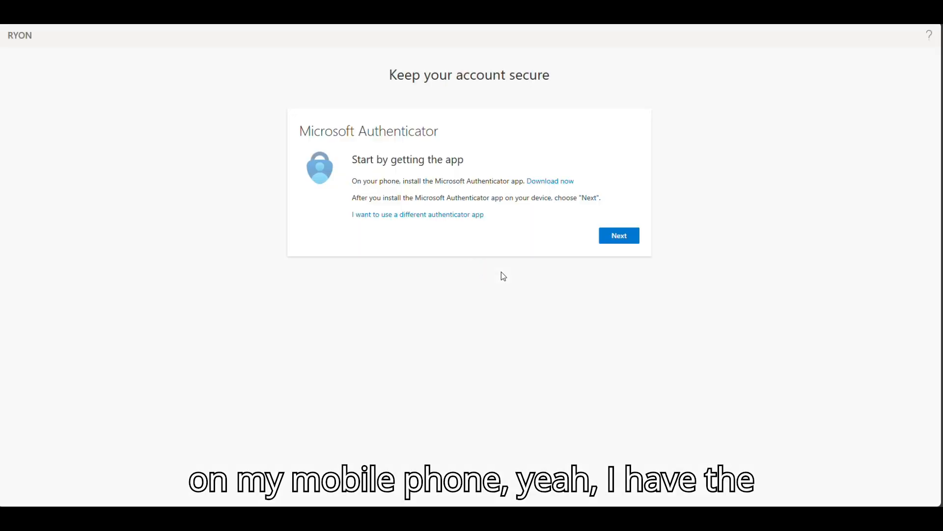
Register a different authenticator app by scanning its QR code and entering the 6-digit code
{"action": "left_click", "coordinate": [473, 216]}
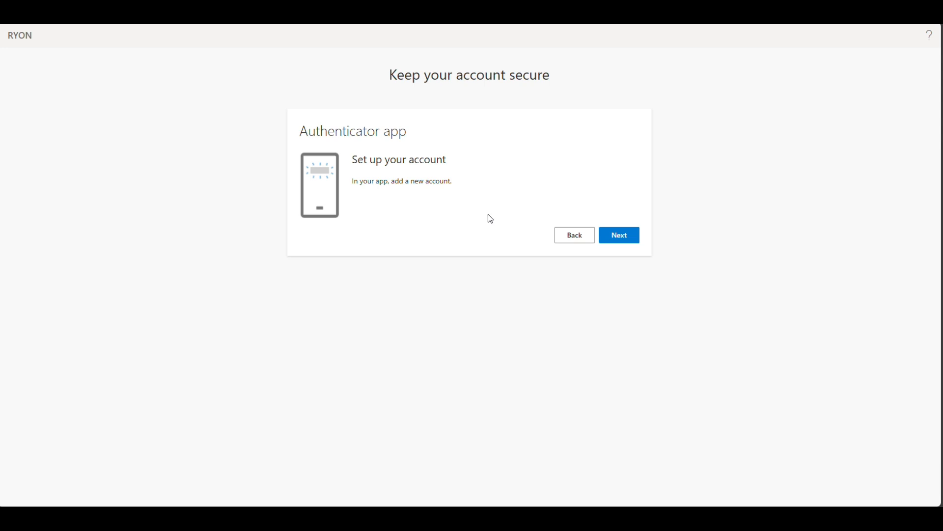
{"action": "left_click", "coordinate": [617, 237]}
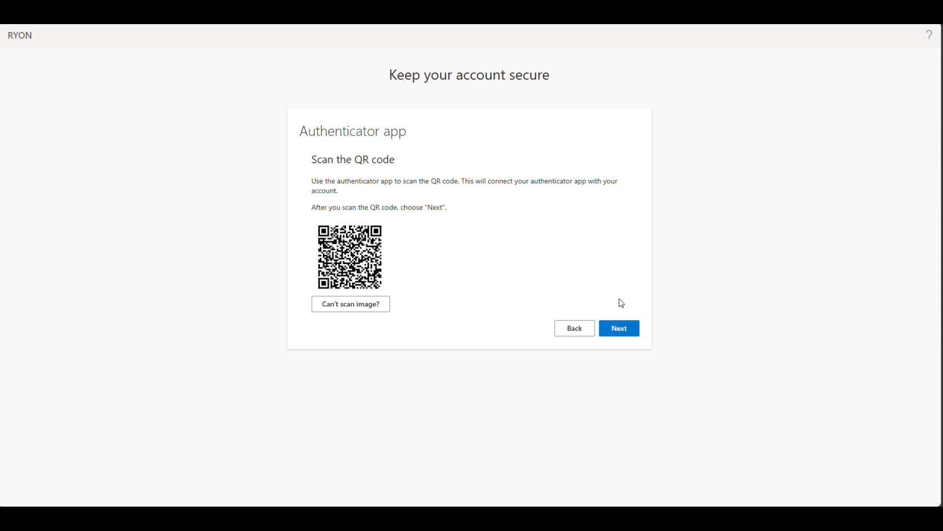
{"action": "left_click", "coordinate": [621, 332]}
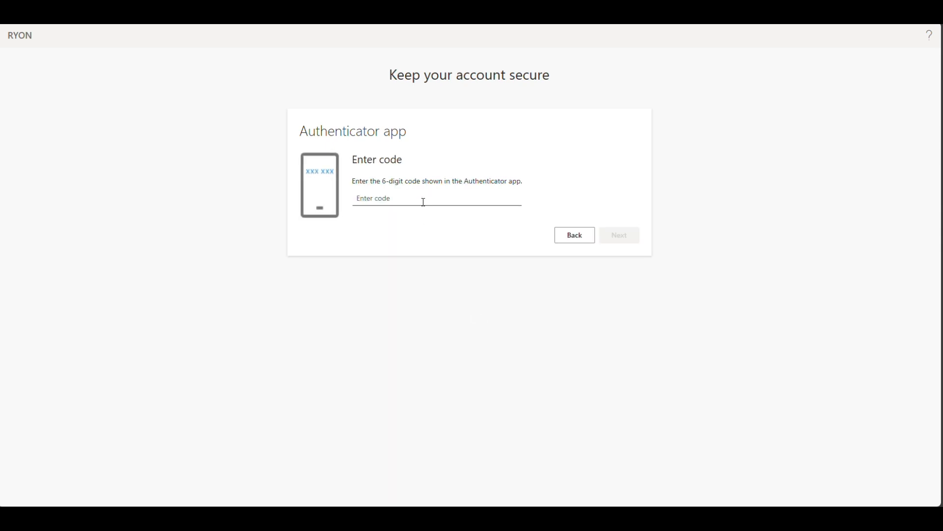
{"action": "left_click", "coordinate": [424, 202]}
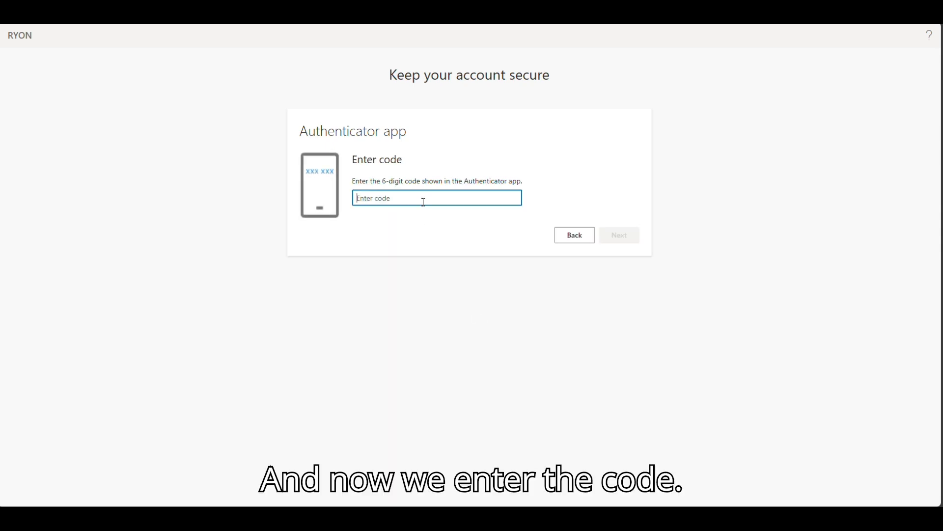
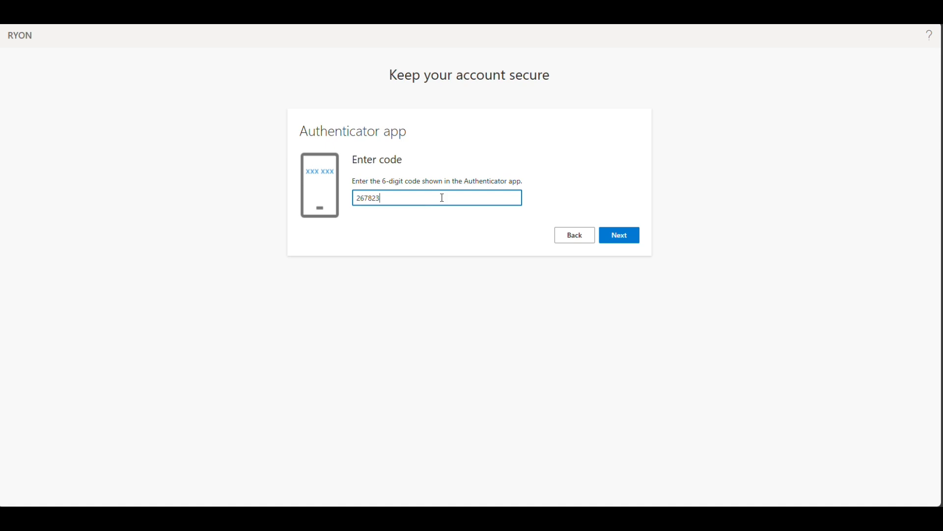
{"action": "left_click", "coordinate": [627, 239]}
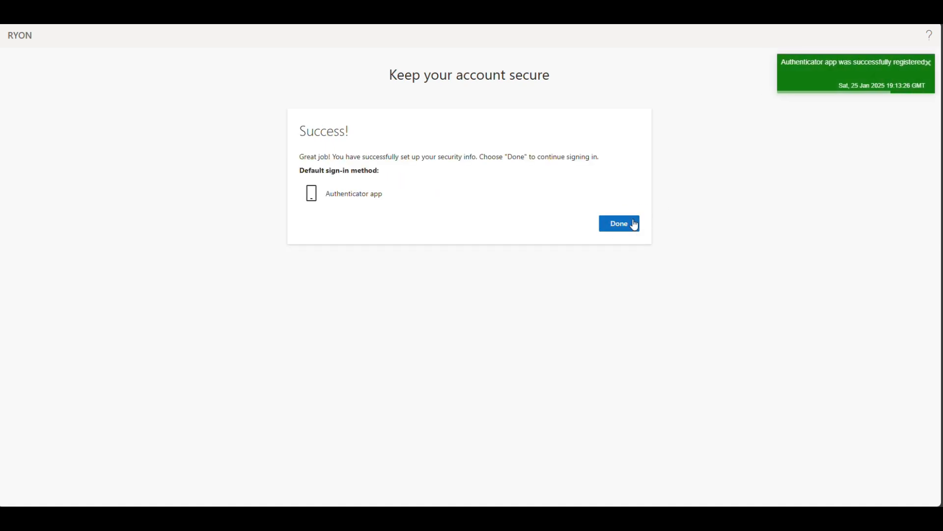
{"action": "left_click", "coordinate": [624, 228]}
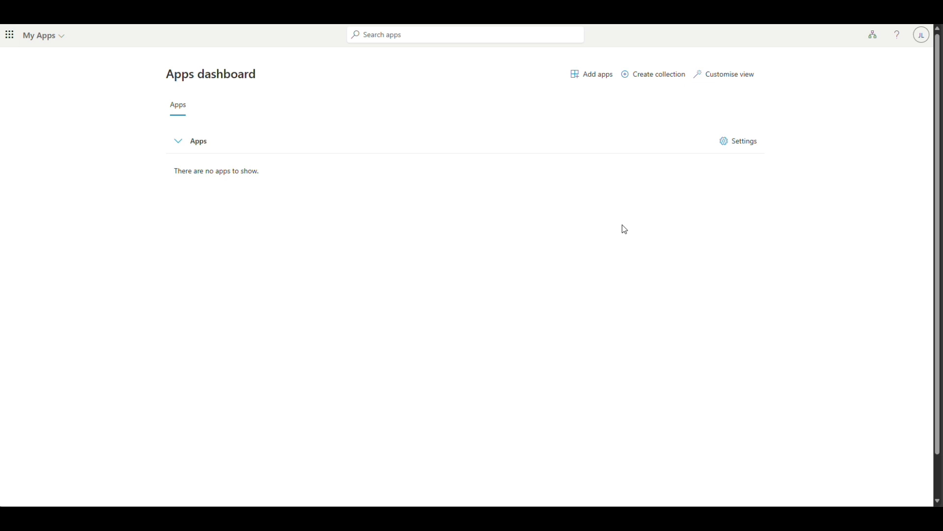
Start creating an app collection from Add apps in My Apps, then cancel it
{"action": "left_click", "coordinate": [586, 79]}
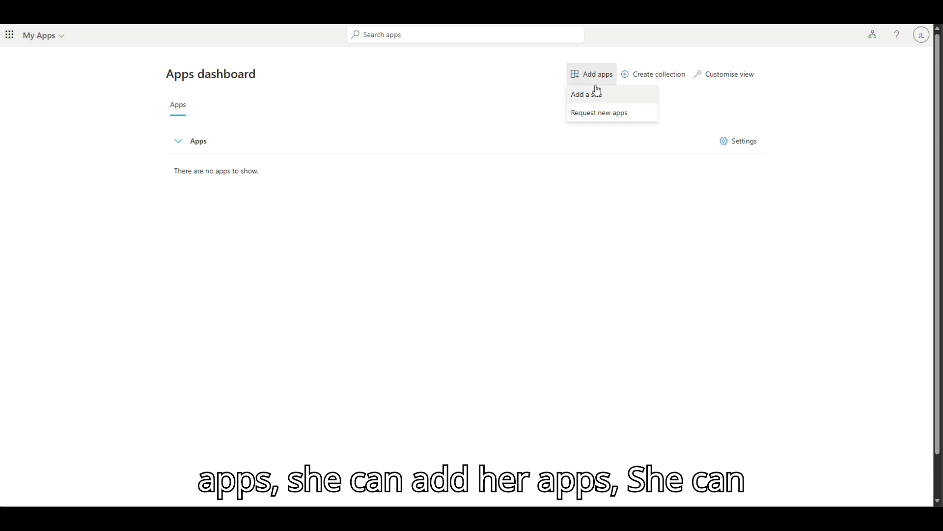
{"action": "left_click", "coordinate": [658, 74]}
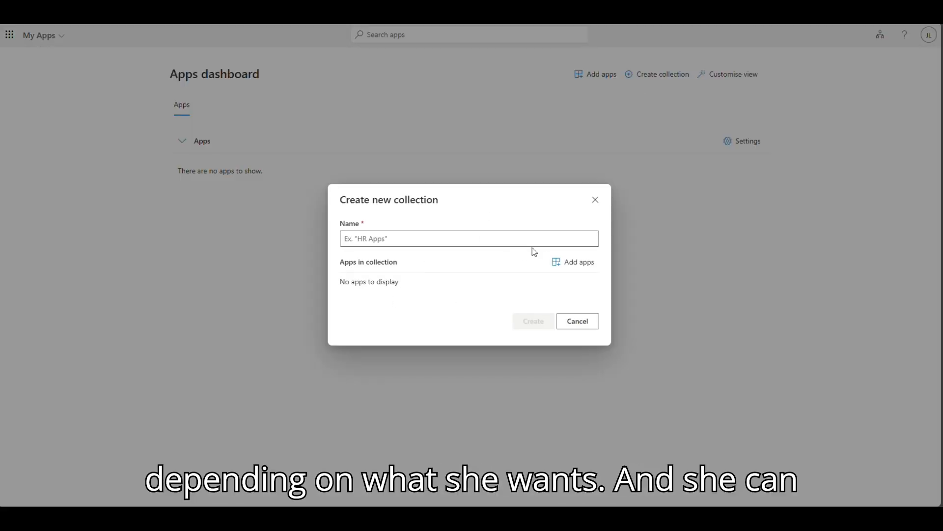
{"action": "left_click", "coordinate": [587, 329]}
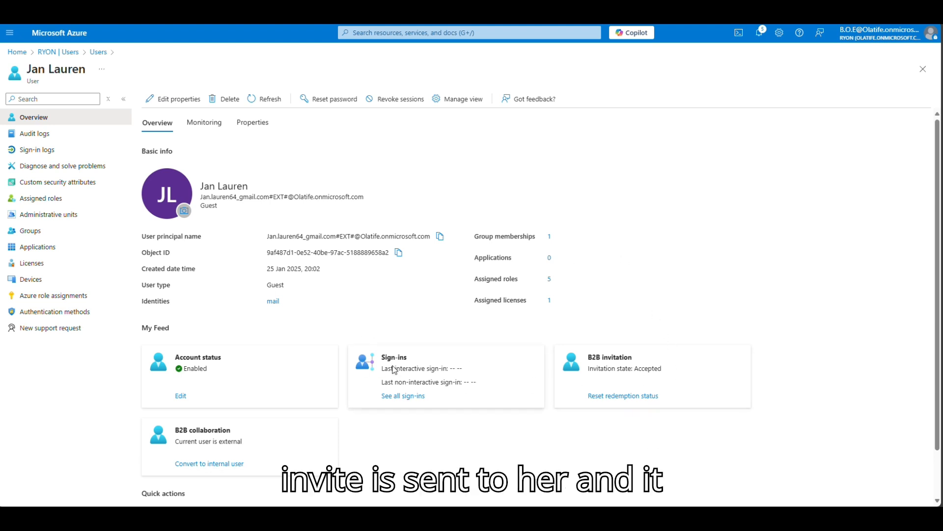
Open the guest's sign-in log and the details of her failed sign-in entry
{"action": "left_click", "coordinate": [407, 398]}
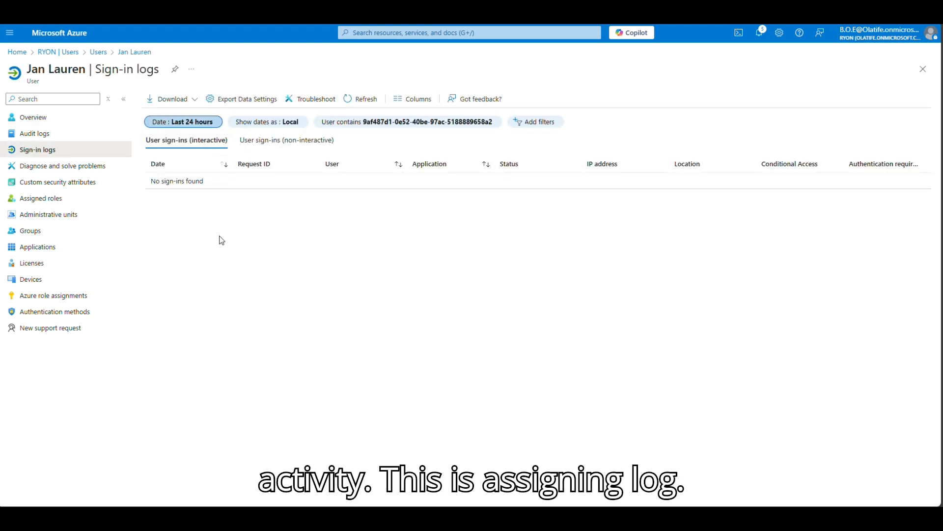
{"action": "left_click", "coordinate": [359, 100]}
{"action": "left_click", "coordinate": [187, 181]}
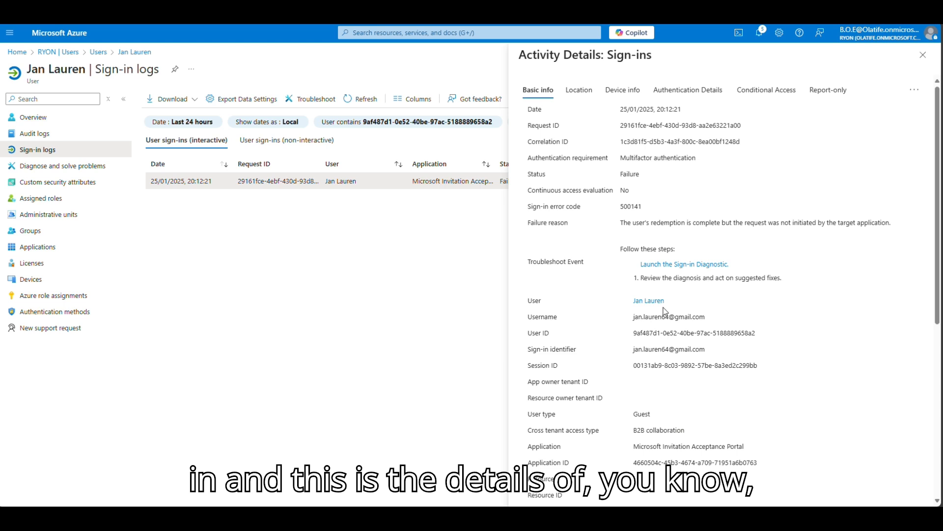
Review the sign-in's location, device, authentication, conditional access, report-only and basic details
{"action": "left_click", "coordinate": [580, 91]}
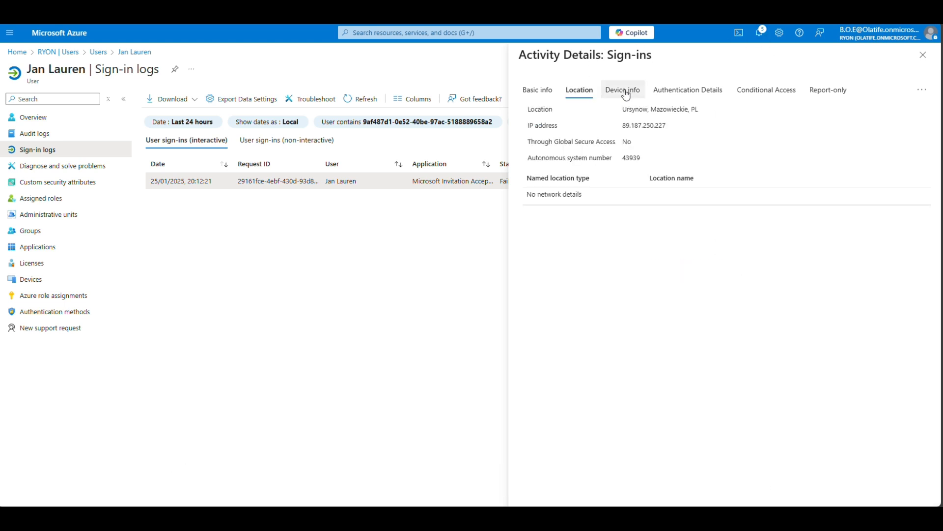
{"action": "left_click", "coordinate": [623, 91]}
{"action": "left_click", "coordinate": [708, 94]}
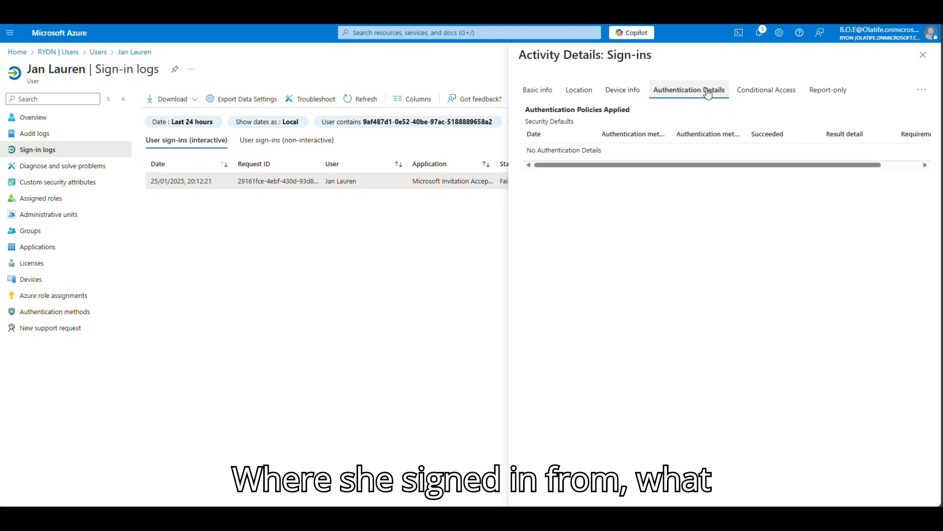
{"action": "left_click", "coordinate": [764, 92]}
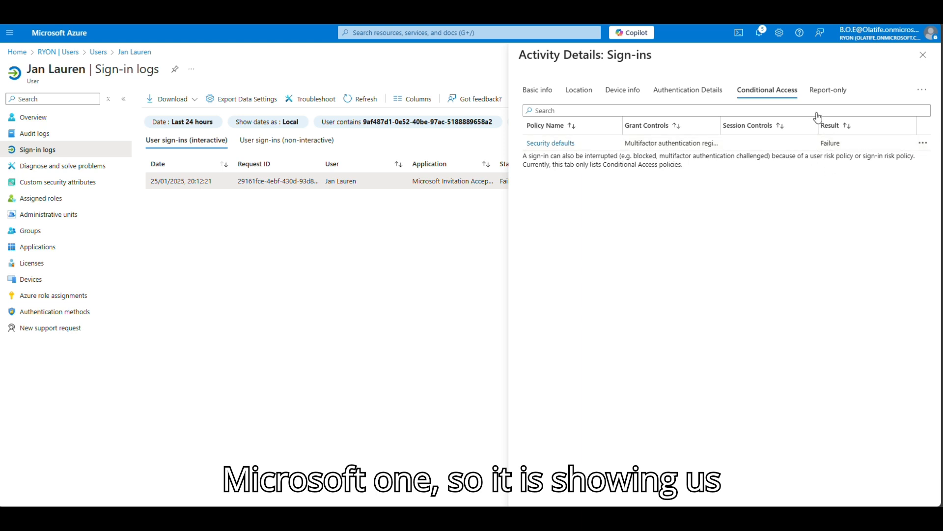
{"action": "left_click", "coordinate": [835, 90]}
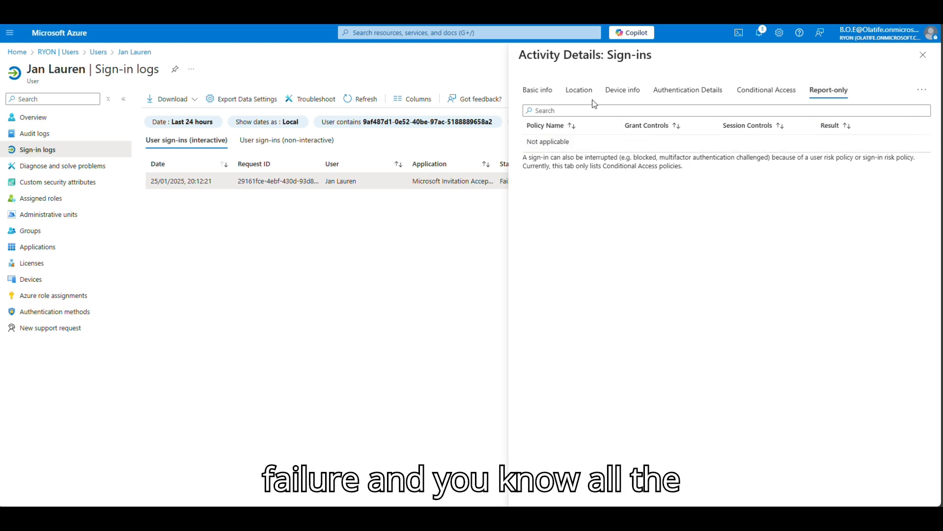
{"action": "left_click", "coordinate": [539, 93]}
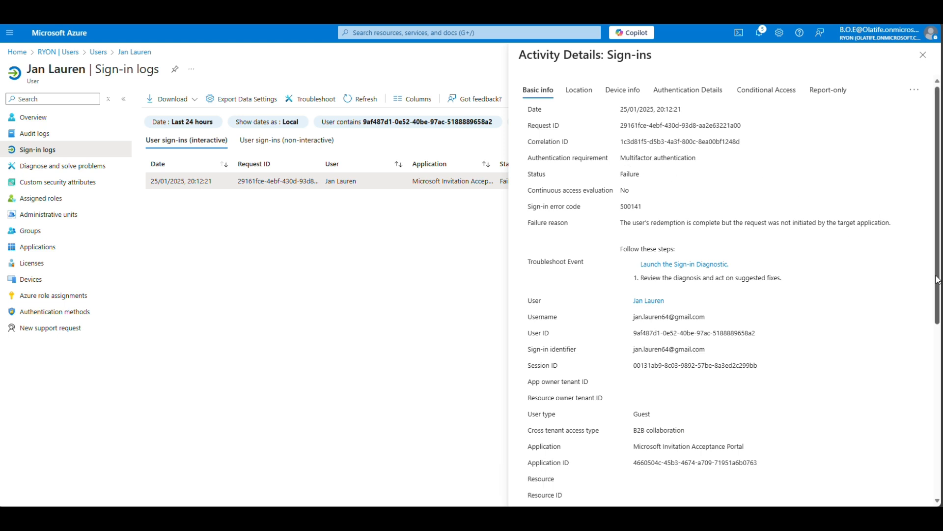
{"action": "scroll", "coordinate": [938, 279], "scroll_direction": "down", "scroll_amount": 3}
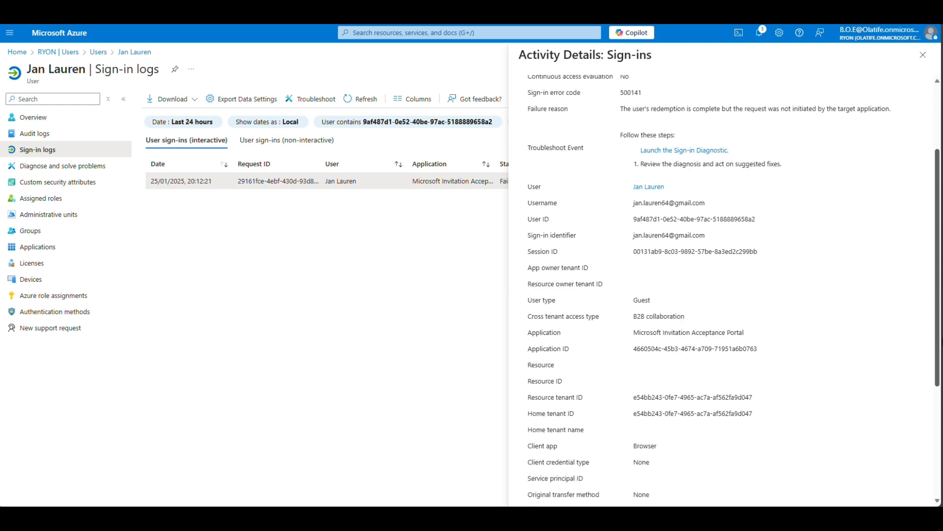
{"action": "scroll", "coordinate": [937, 294], "scroll_direction": "down", "scroll_amount": 3}
{"action": "scroll", "coordinate": [938, 344], "scroll_direction": "down", "scroll_amount": 3}
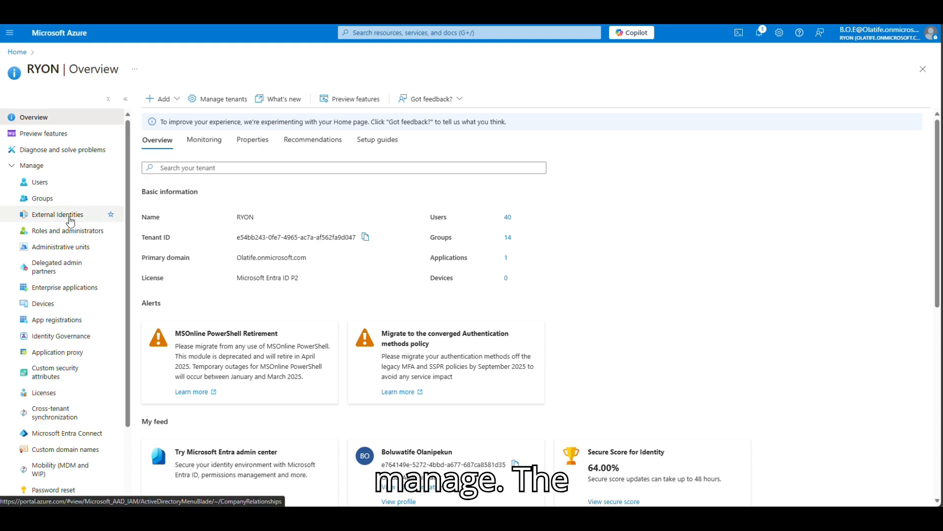
Open External collaboration settings under External Identities to review guest access and invitation options
{"action": "left_click", "coordinate": [70, 221]}
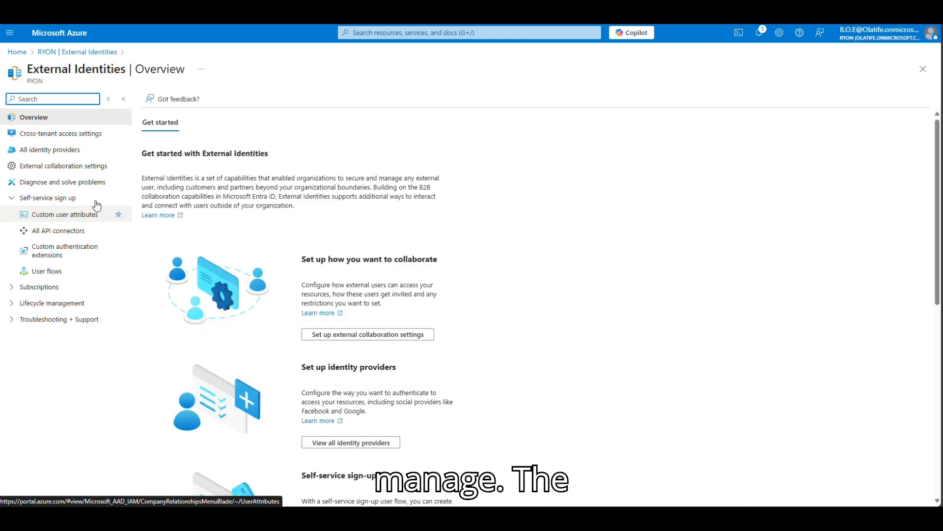
{"action": "left_click", "coordinate": [82, 167]}
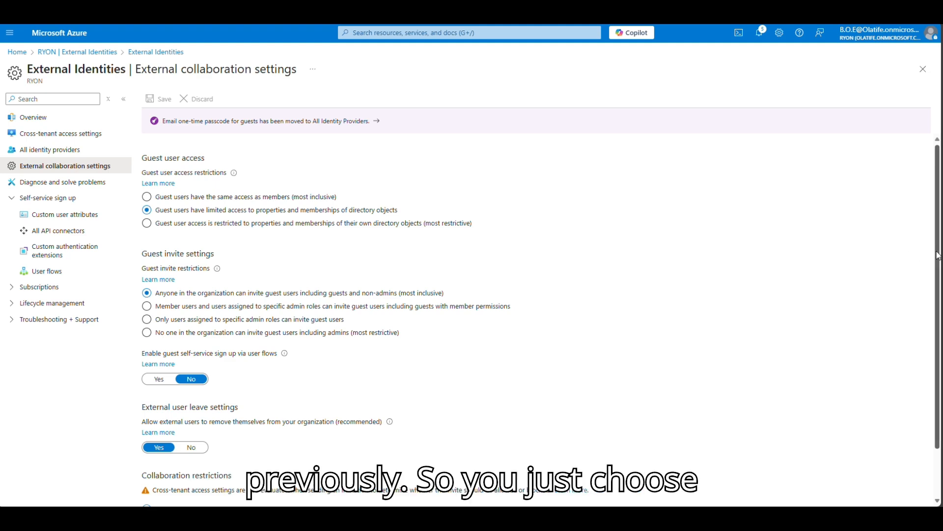
{"action": "scroll", "coordinate": [937, 258], "scroll_direction": "down", "scroll_amount": 1}
{"action": "scroll", "coordinate": [939, 236], "scroll_direction": "up", "scroll_amount": 1}
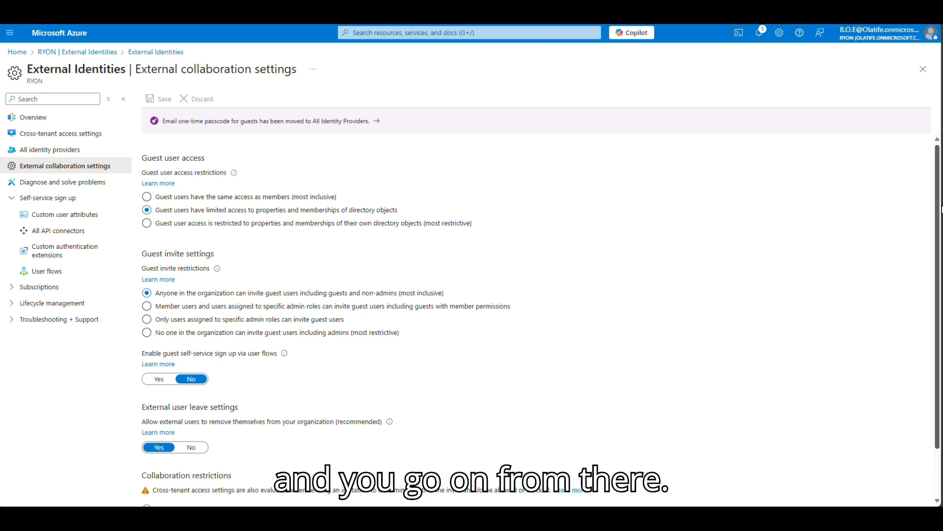
Go to Cross-tenant access settings and edit the default inbound access settings
{"action": "left_click", "coordinate": [48, 135]}
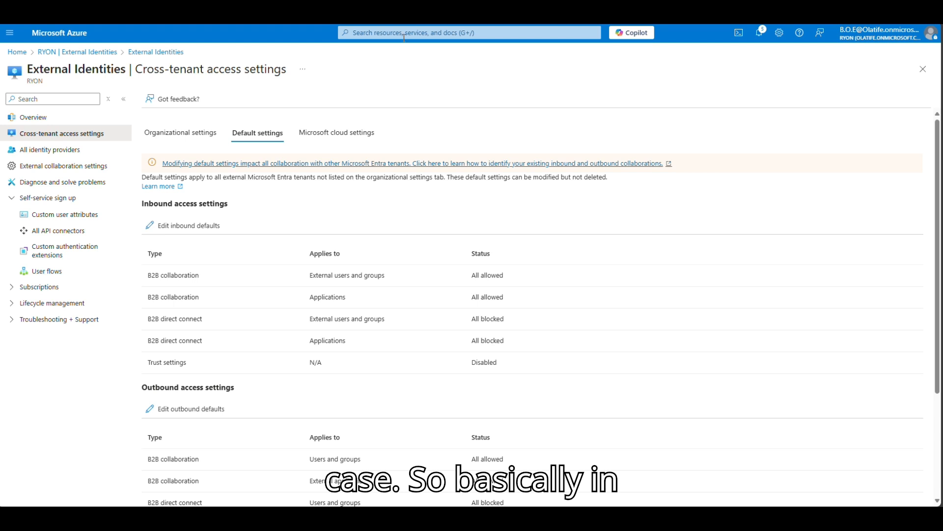
{"action": "left_click", "coordinate": [185, 228]}
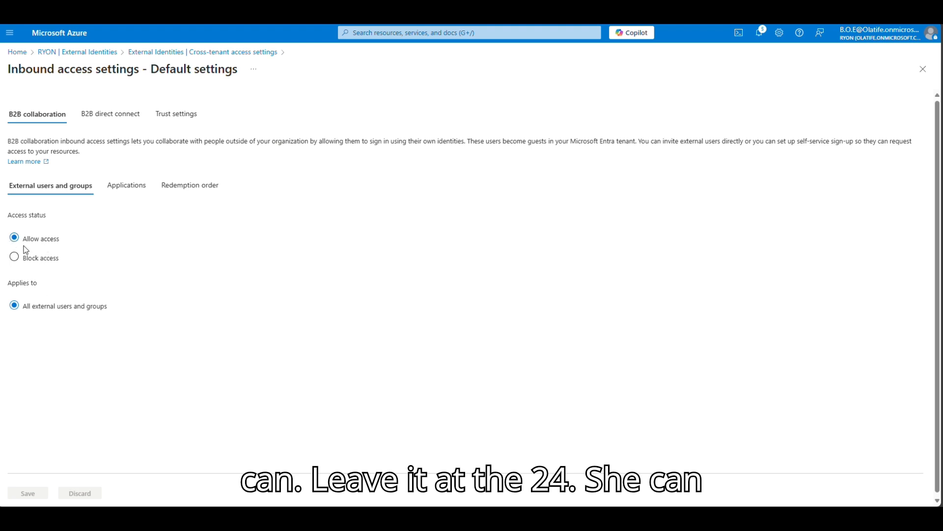
Review the inbound B2B collaboration Applications and Redemption order tabs, then B2B direct connect applications
{"action": "left_click", "coordinate": [132, 189]}
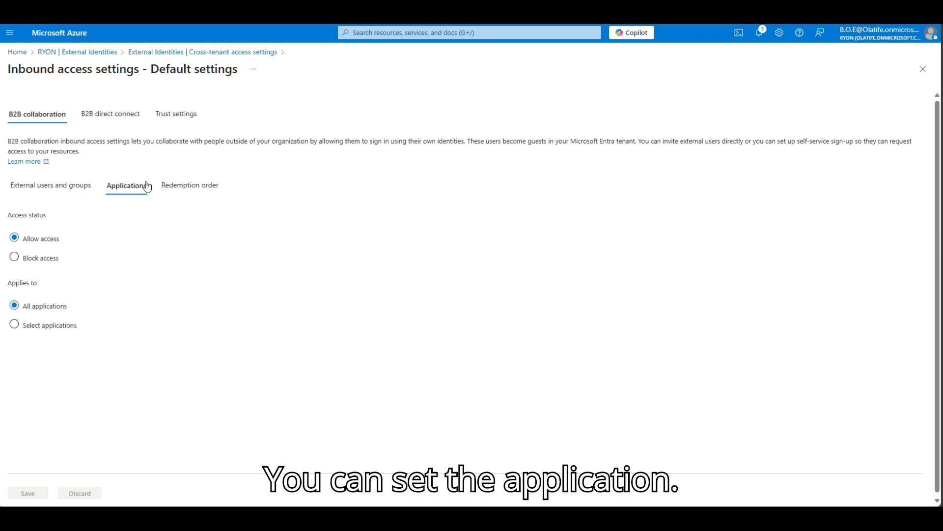
{"action": "left_click", "coordinate": [193, 186]}
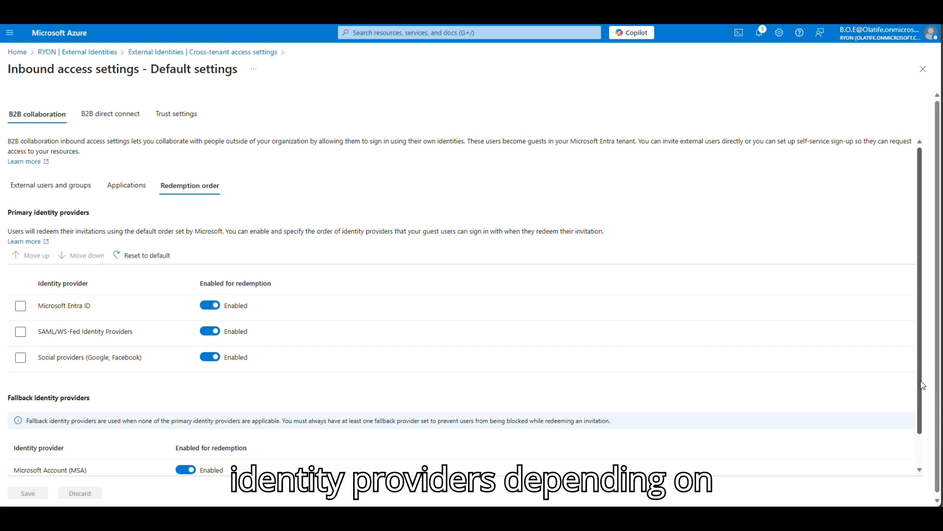
{"action": "left_click_drag", "start_coordinate": [921, 384], "coordinate": [922, 429]}
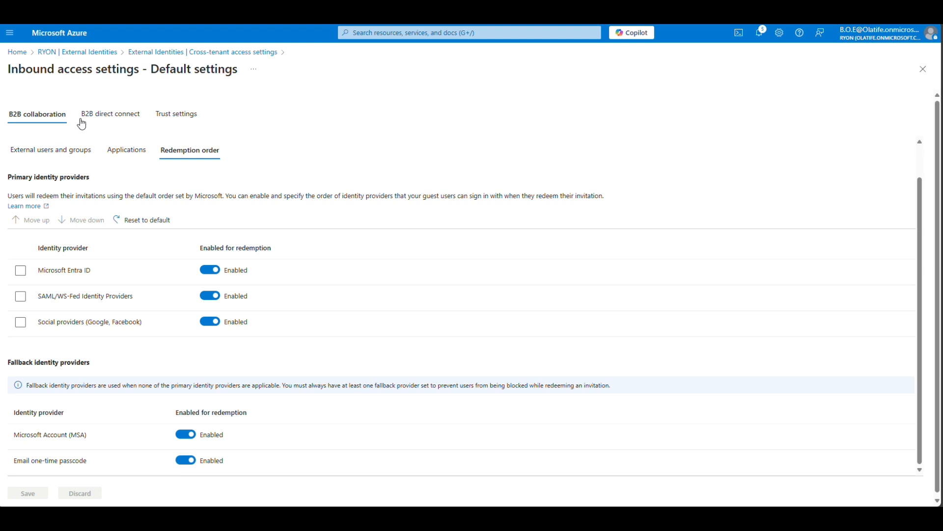
{"action": "left_click", "coordinate": [119, 118]}
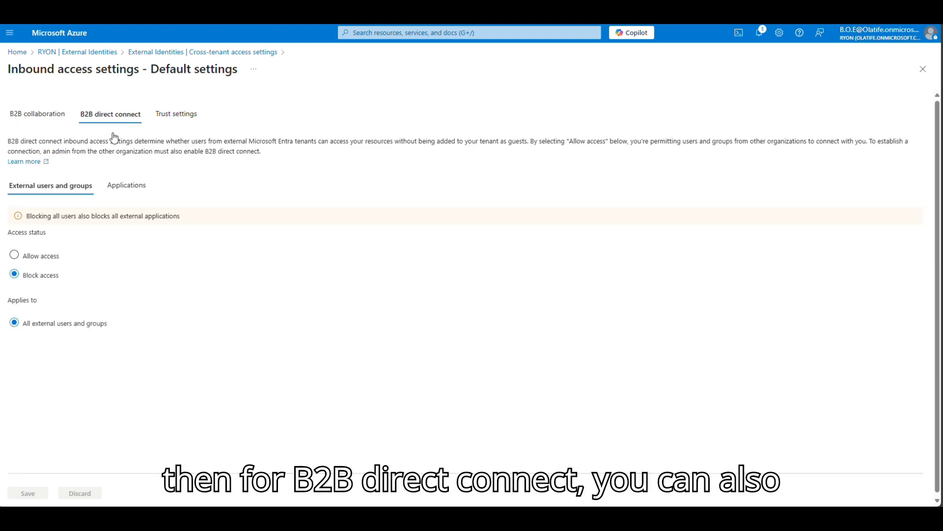
{"action": "left_click", "coordinate": [131, 193]}
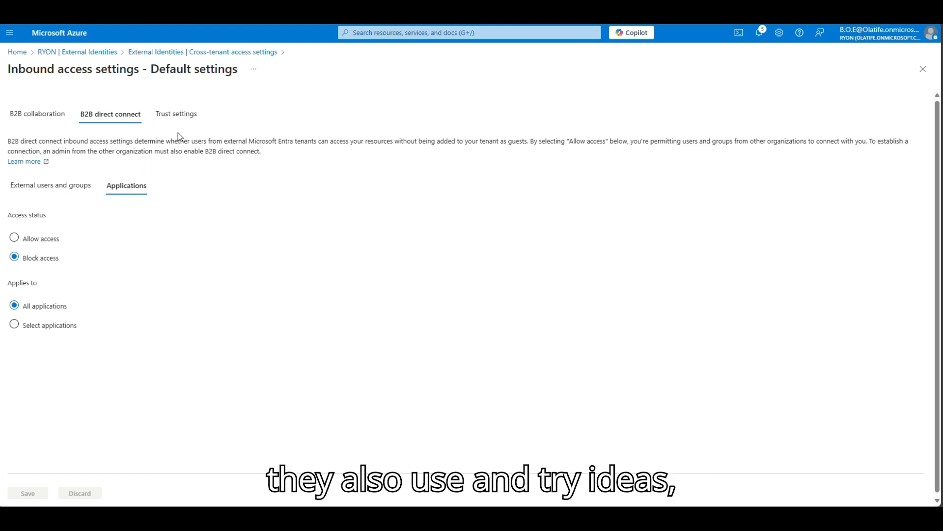
Check the redemption order and trust settings, then return to the cross-tenant access defaults unchanged
{"action": "left_click", "coordinate": [29, 118]}
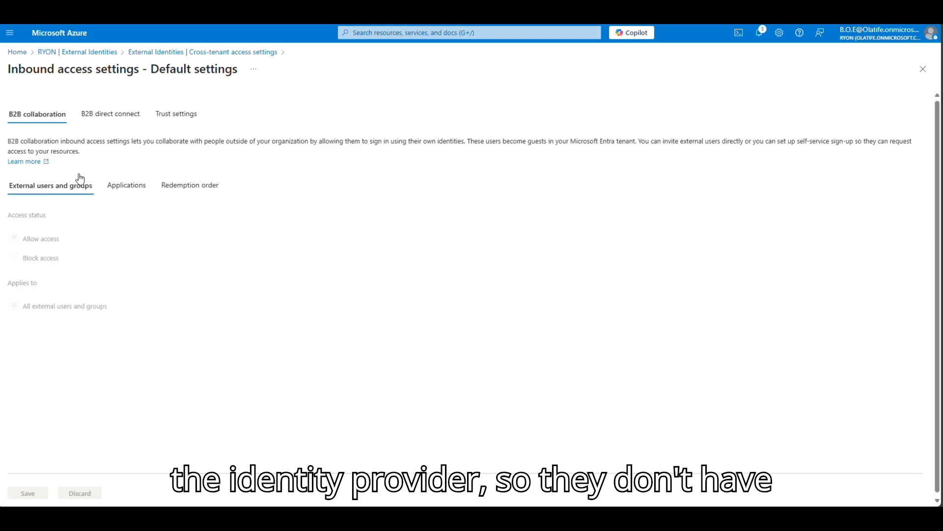
{"action": "left_click", "coordinate": [204, 195]}
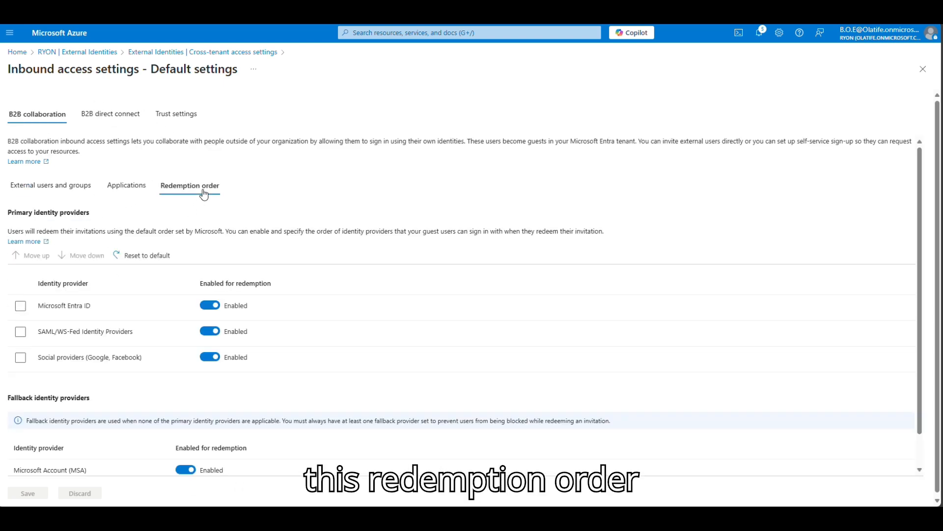
{"action": "left_click", "coordinate": [179, 122]}
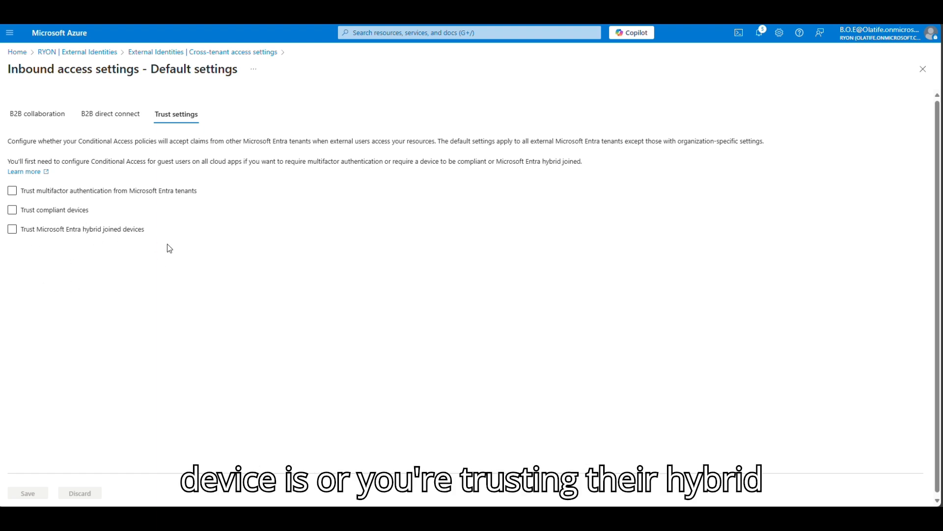
{"action": "left_click", "coordinate": [174, 53]}
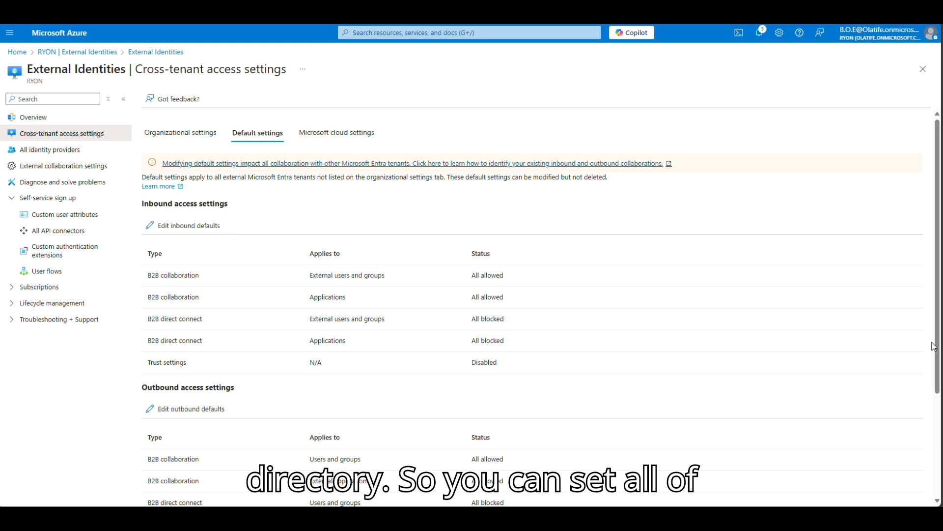
Glance at the blocked tenant restriction defaults, then show the Organizational settings listing 0 organizations
{"action": "scroll", "coordinate": [939, 347], "scroll_direction": "down", "scroll_amount": 3}
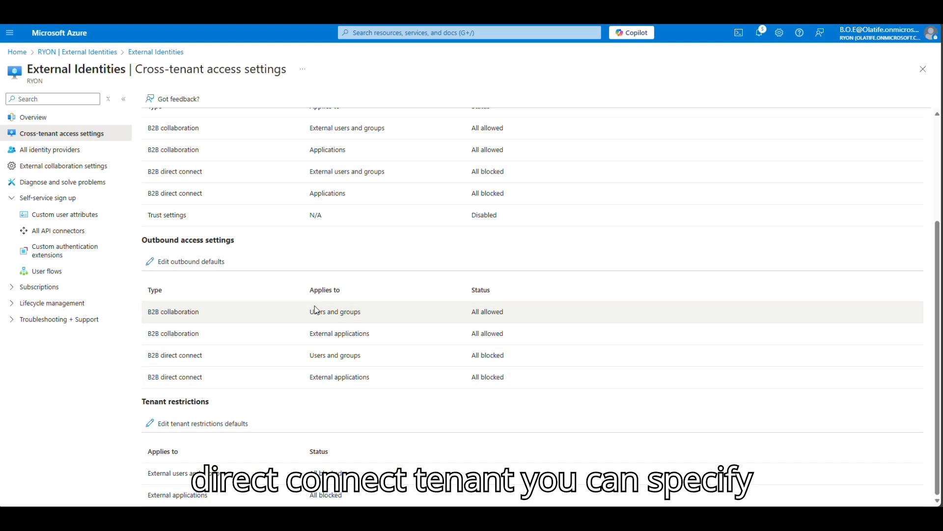
{"action": "left_click", "coordinate": [223, 422]}
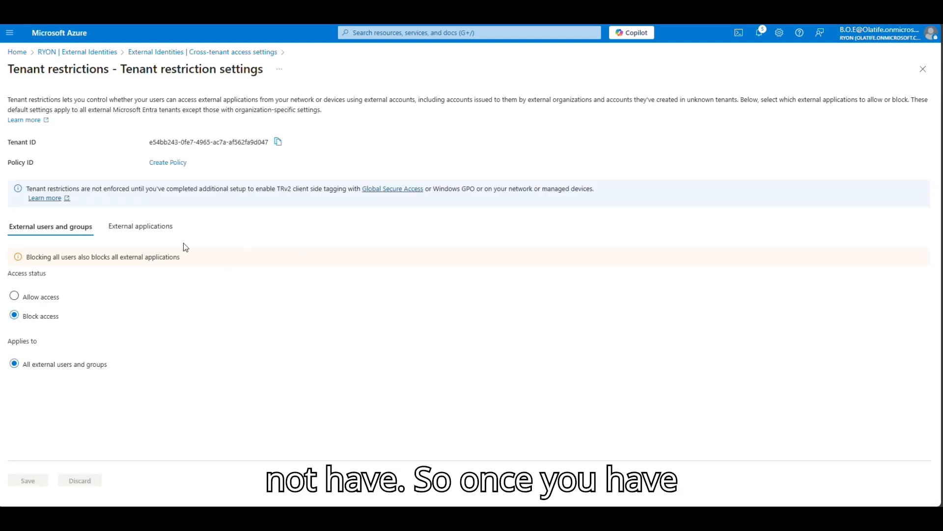
{"action": "left_click", "coordinate": [175, 52]}
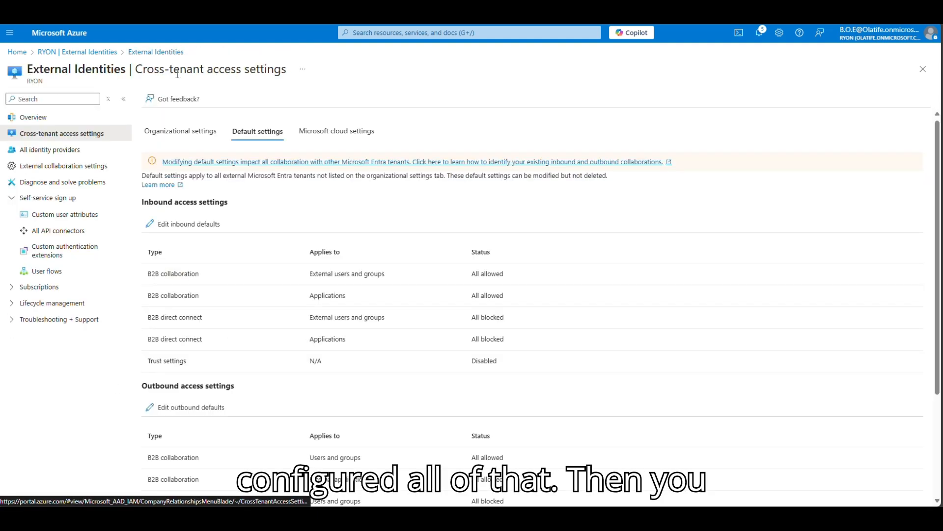
{"action": "left_click", "coordinate": [177, 135]}
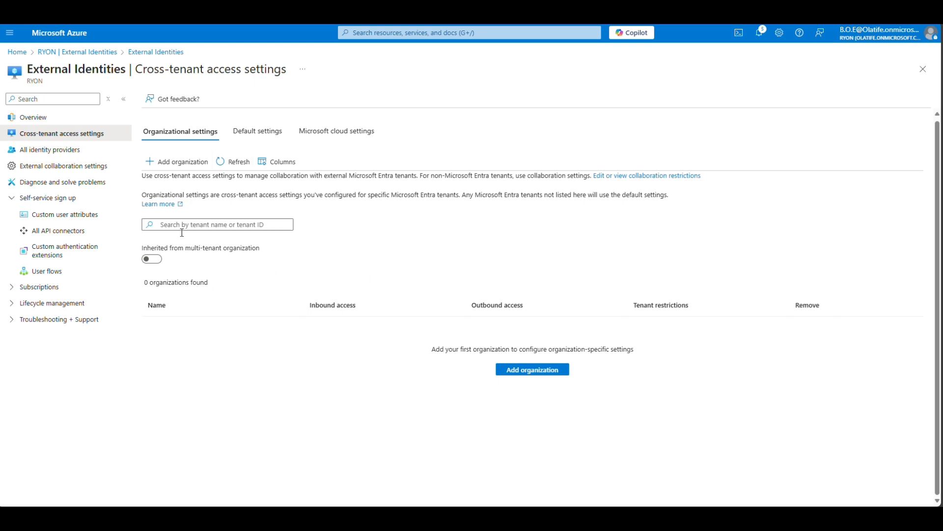
Add Ryon.com as an organization by pasting its domain into Tenant ID or domain name
{"action": "left_click", "coordinate": [536, 375]}
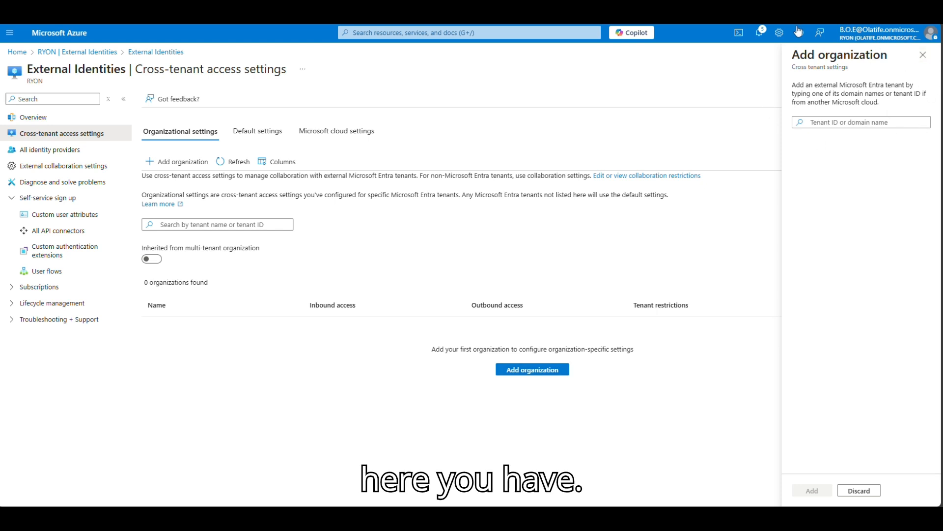
{"action": "left_click", "coordinate": [867, 123]}
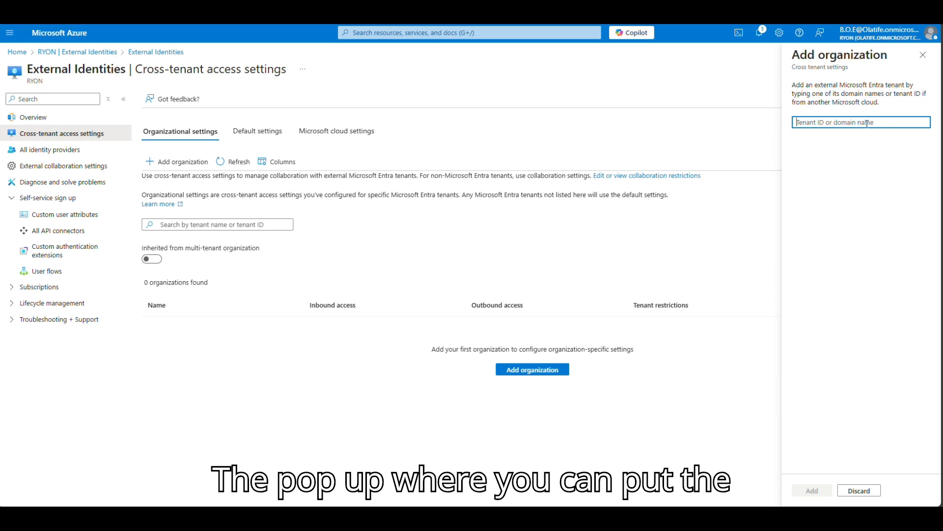
{"action": "type", "text": "BoluwatifeEOoutlook.onmicrosoft.com"}
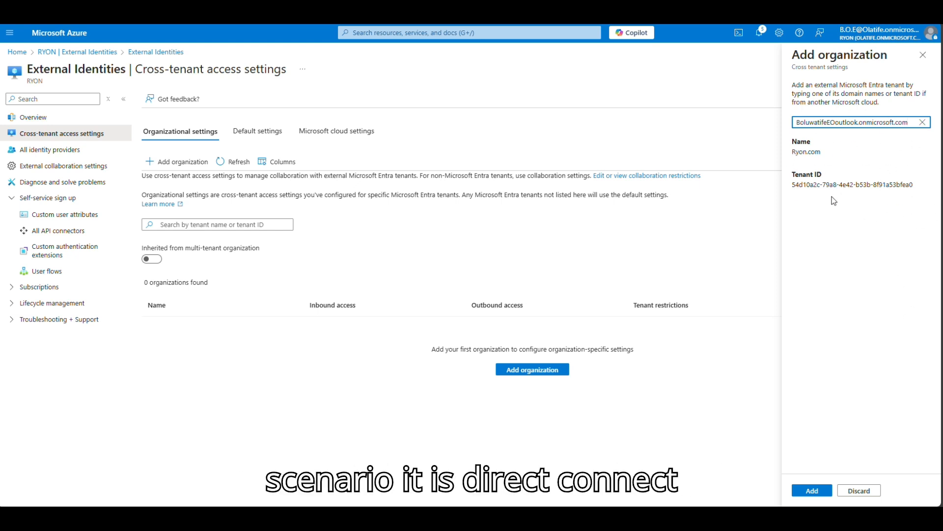
{"action": "left_click", "coordinate": [811, 491]}
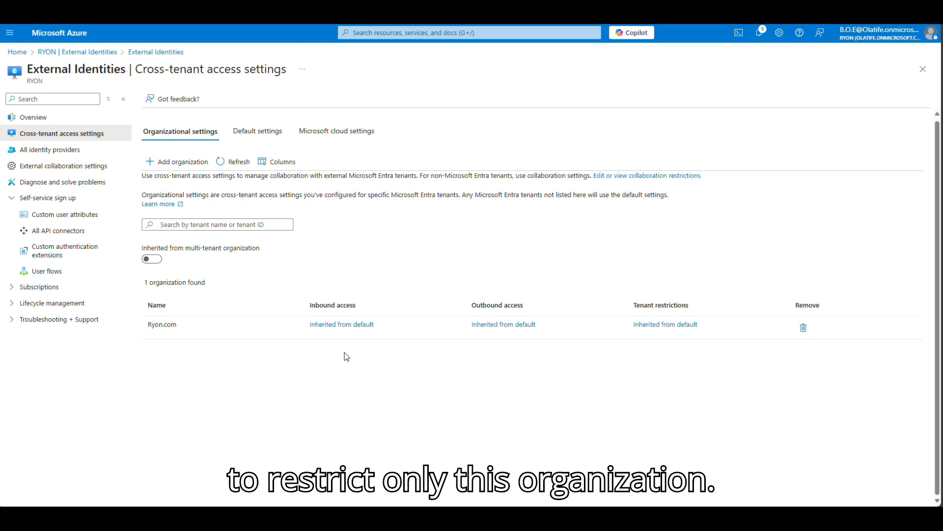
Revisit External collaboration settings and the cross-tenant defaults, then return to the organizations list showing Ryon.com
{"action": "left_click", "coordinate": [83, 167]}
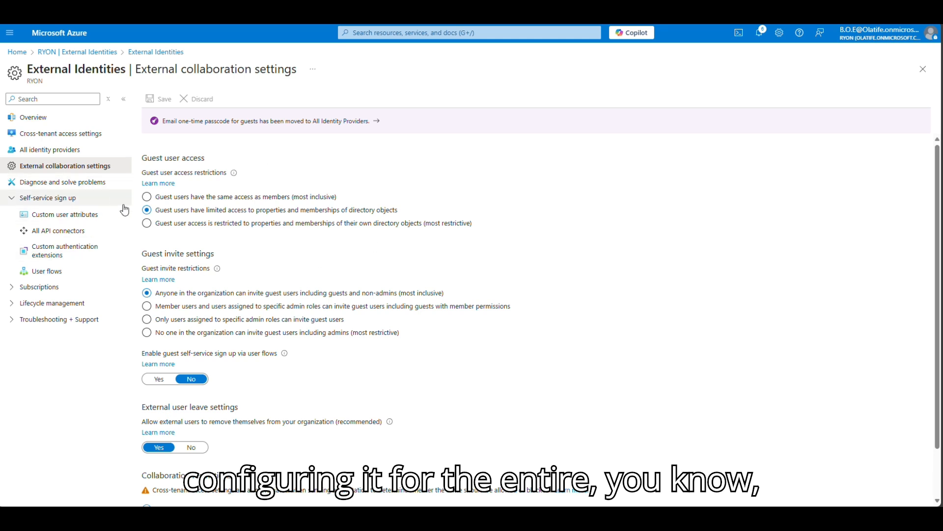
{"action": "left_click", "coordinate": [72, 137]}
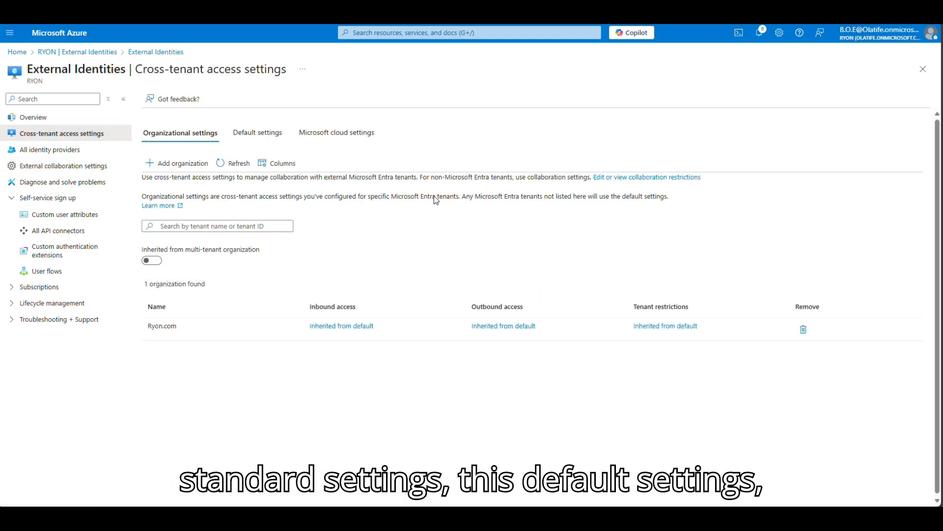
{"action": "left_click", "coordinate": [265, 134]}
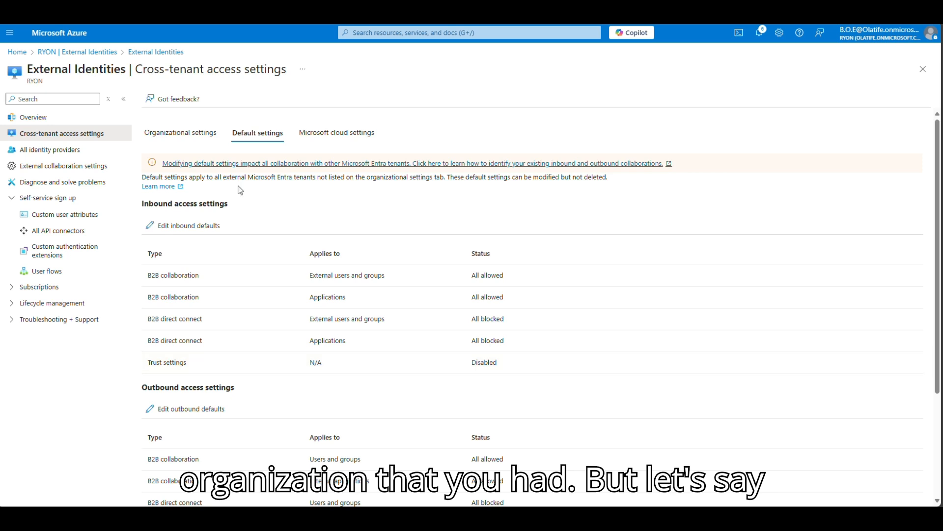
{"action": "left_click", "coordinate": [190, 131]}
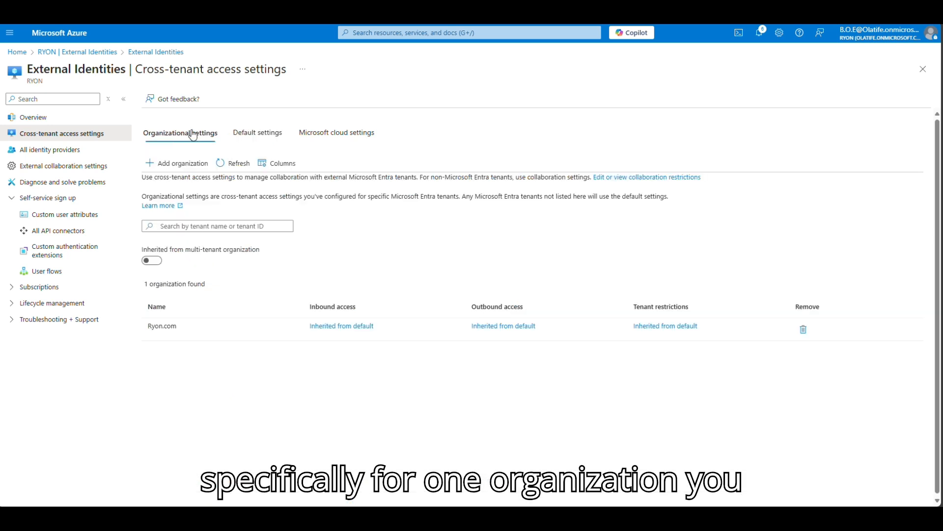
Toggle Ryon.com's inbound access to Customize and back to Default, discard the changes and return
{"action": "left_click", "coordinate": [351, 328]}
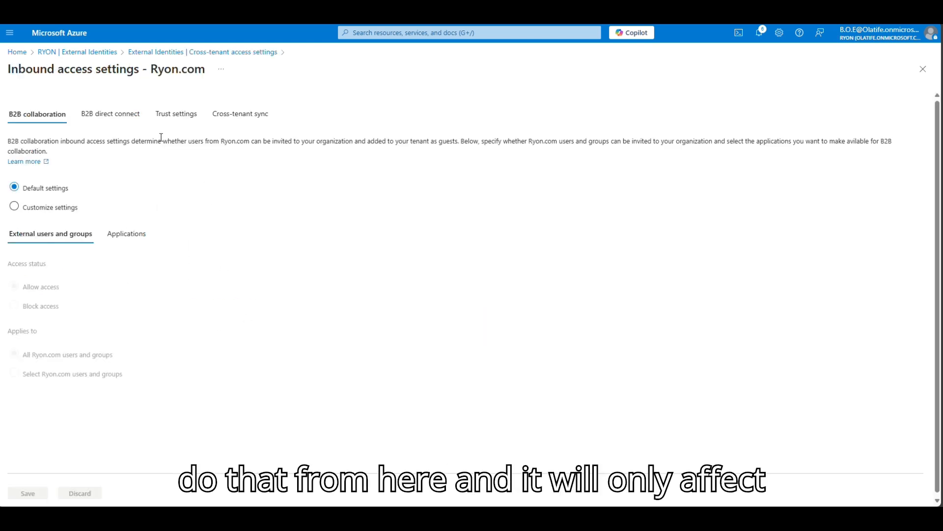
{"action": "left_click", "coordinate": [21, 208]}
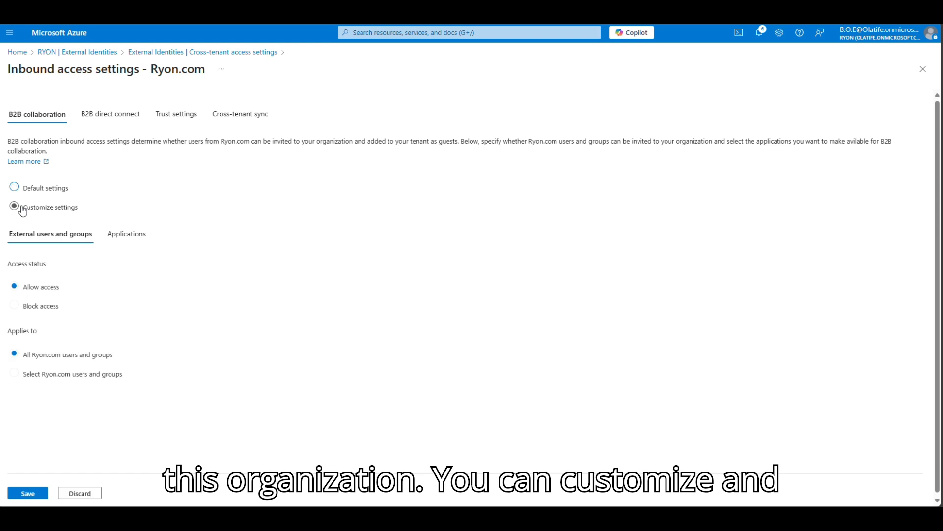
{"action": "left_click", "coordinate": [16, 188]}
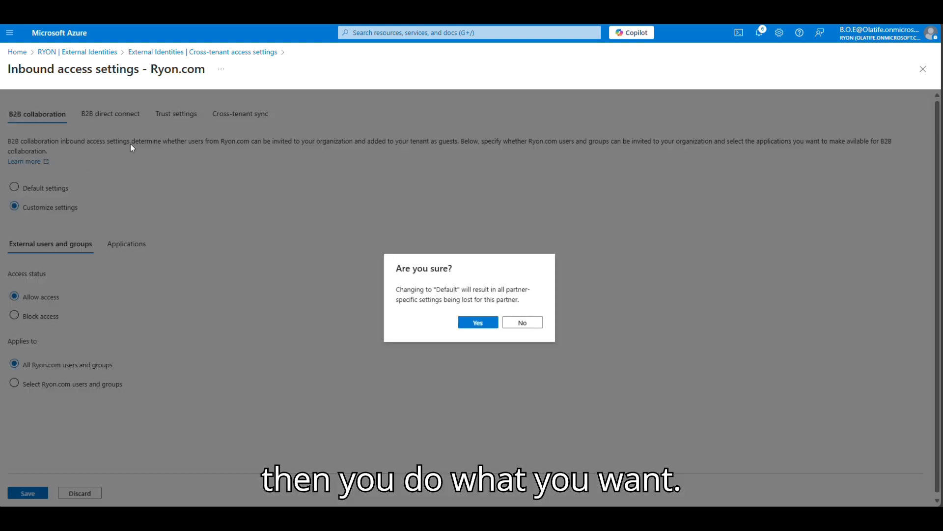
{"action": "left_click", "coordinate": [477, 324]}
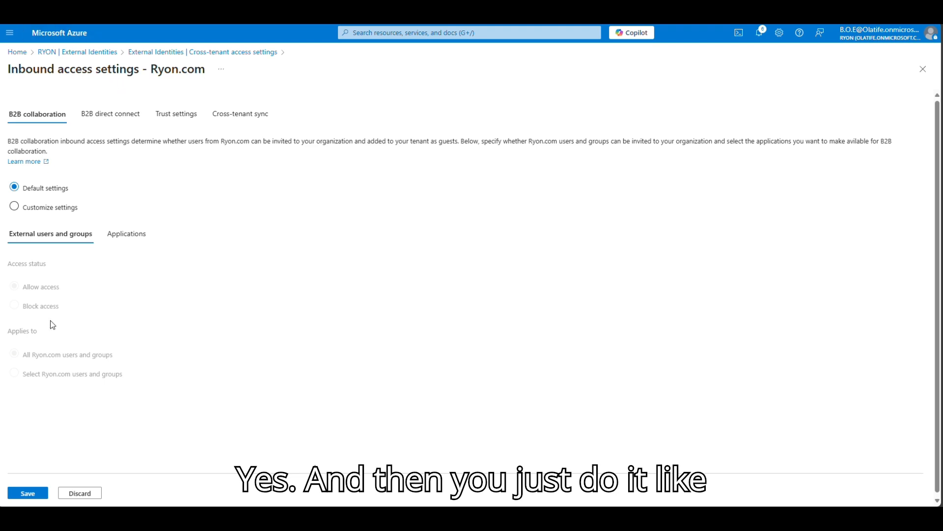
{"action": "left_click", "coordinate": [97, 492]}
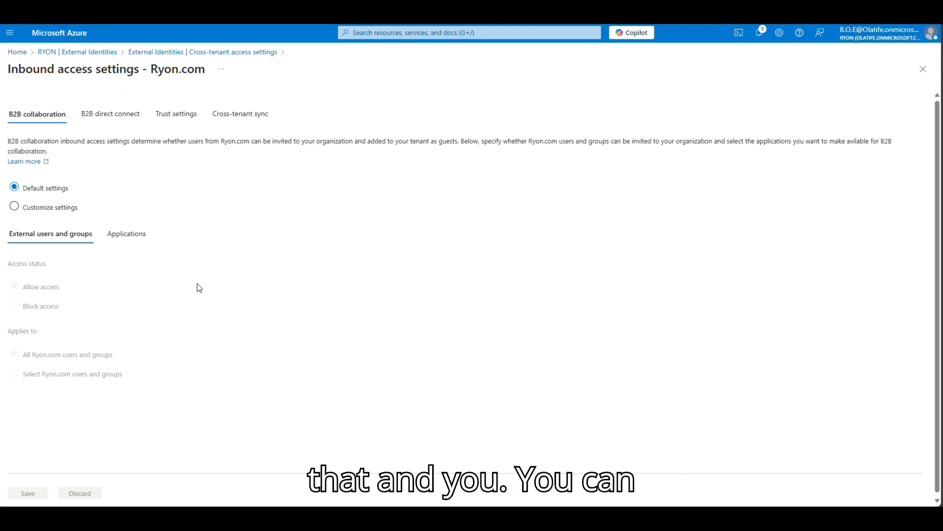
{"action": "left_click_drag", "start_coordinate": [161, 61], "coordinate": [162, 55]}
{"action": "left_click", "coordinate": [162, 53]}
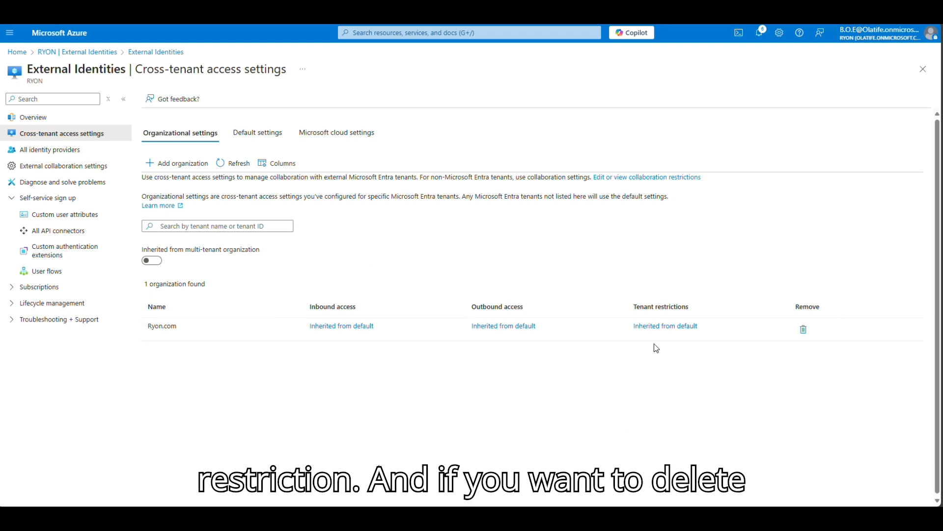
Start removing the Ryon.com organization but cancel so it stays listed
{"action": "left_click", "coordinate": [805, 329]}
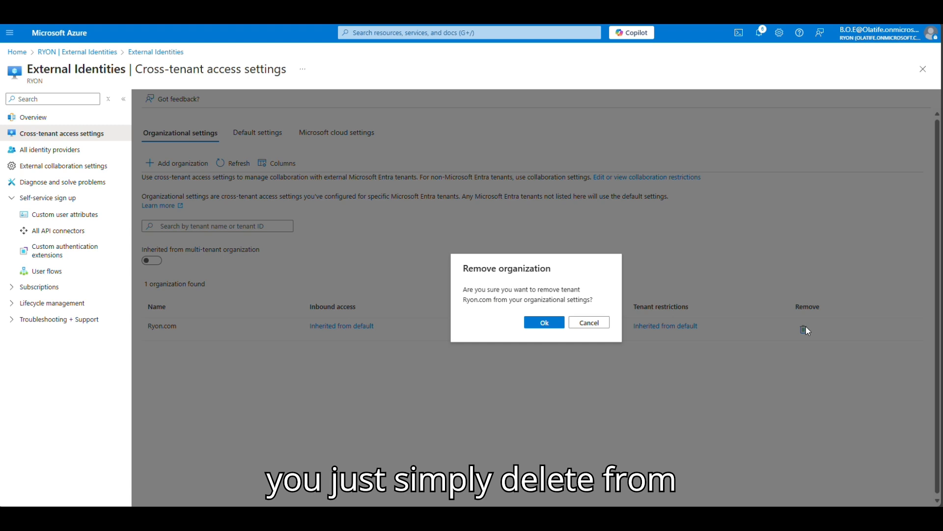
{"action": "left_click", "coordinate": [601, 322]}
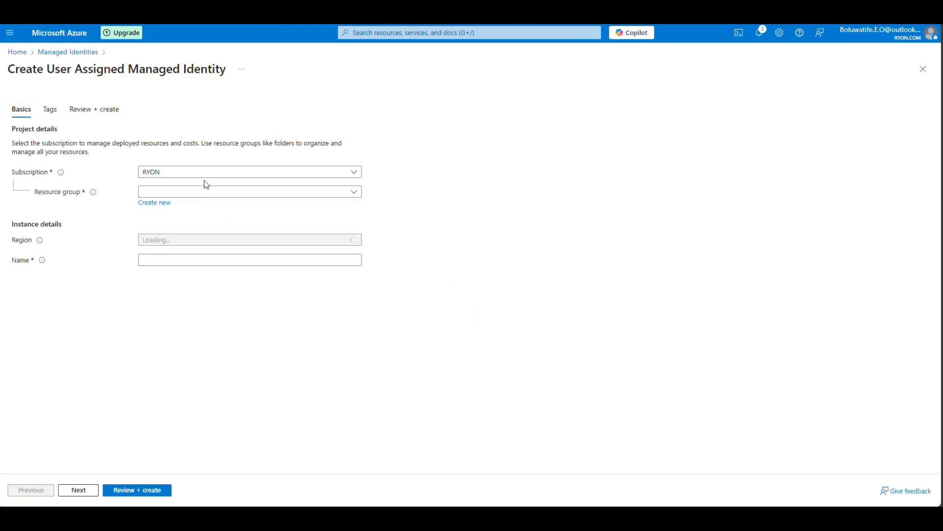
Pick resource group RYON-resources, name the identity 'Ryon-Web App', and submit for Review + create
{"action": "left_click", "coordinate": [354, 192]}
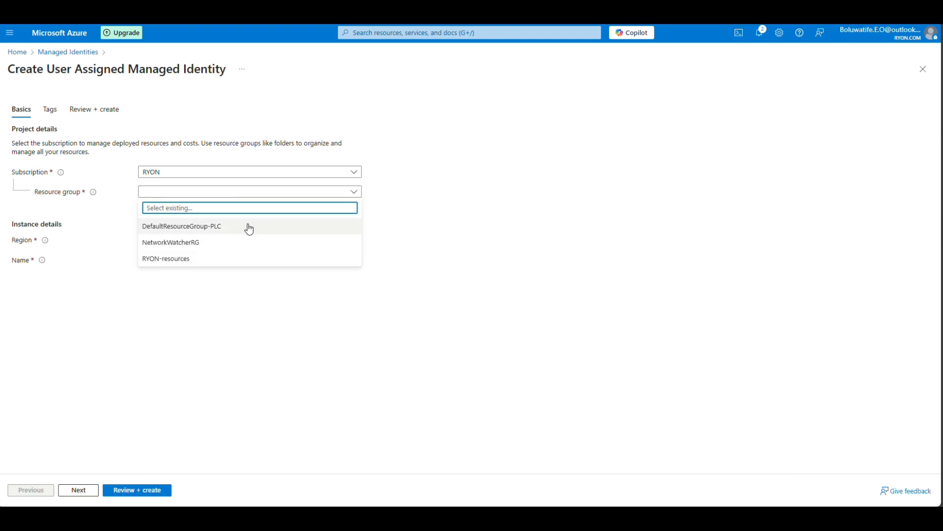
{"action": "left_click", "coordinate": [226, 259]}
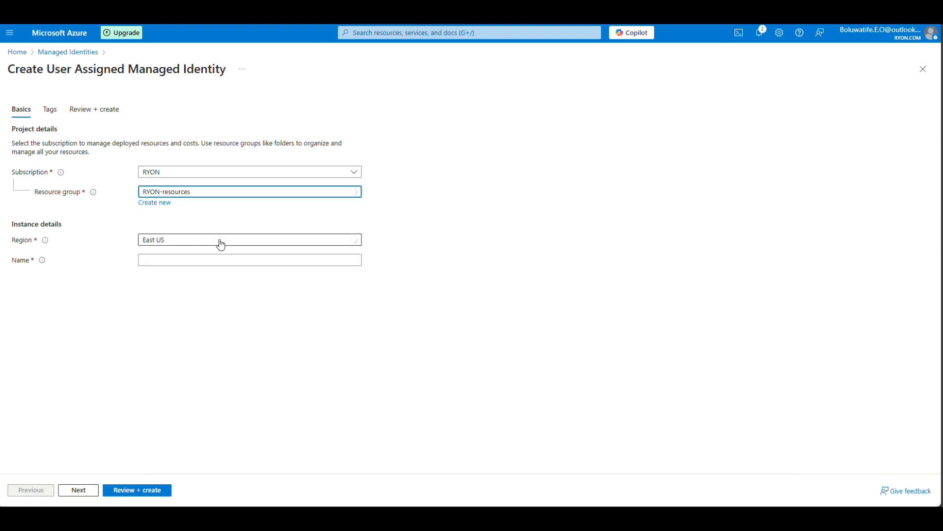
{"action": "left_click", "coordinate": [183, 263]}
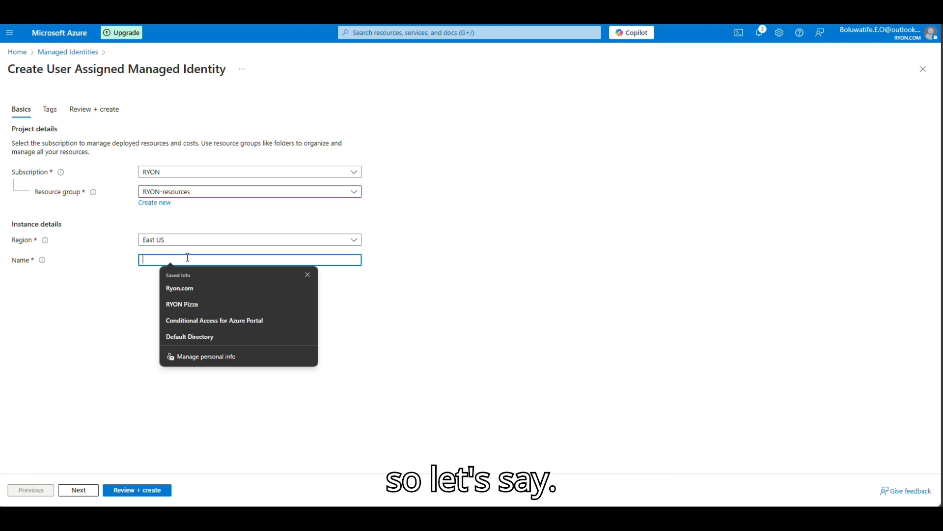
{"action": "type", "text": "Ryon"}
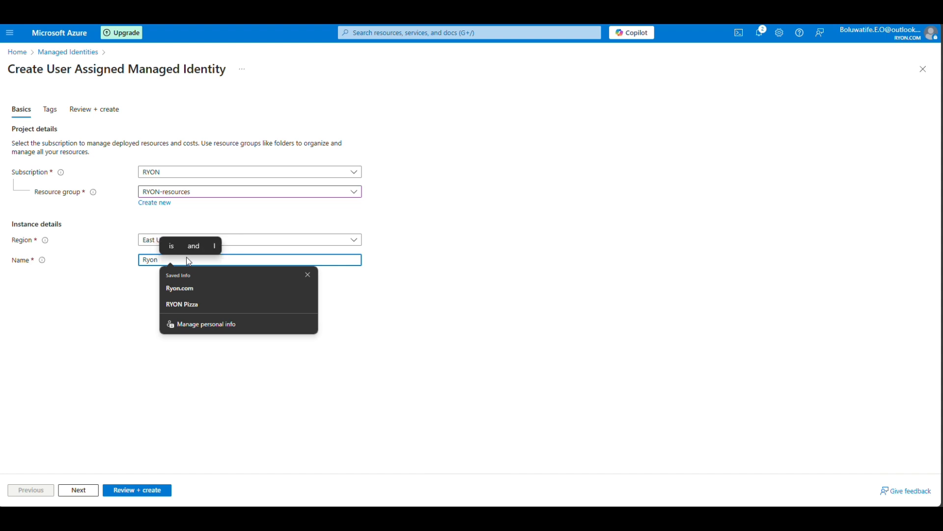
{"action": "type", "text": "-We"}
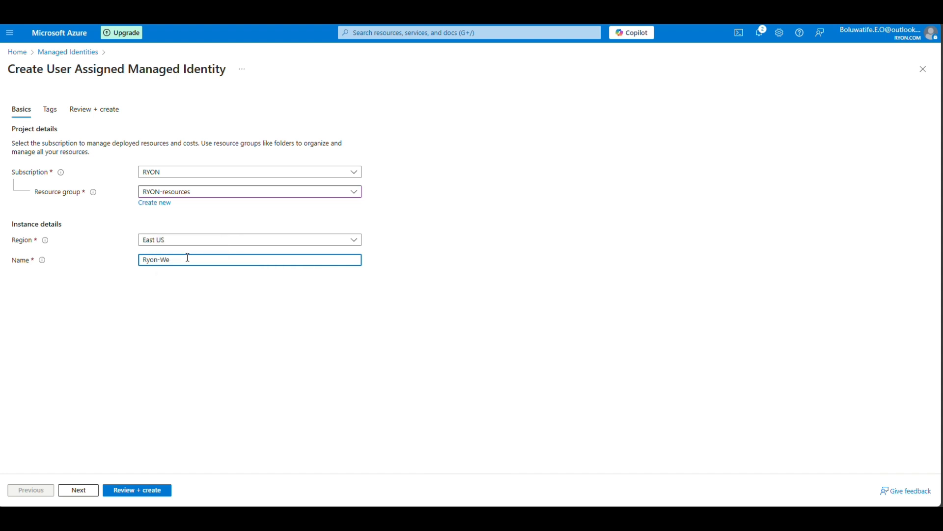
{"action": "type", "text": "b App"}
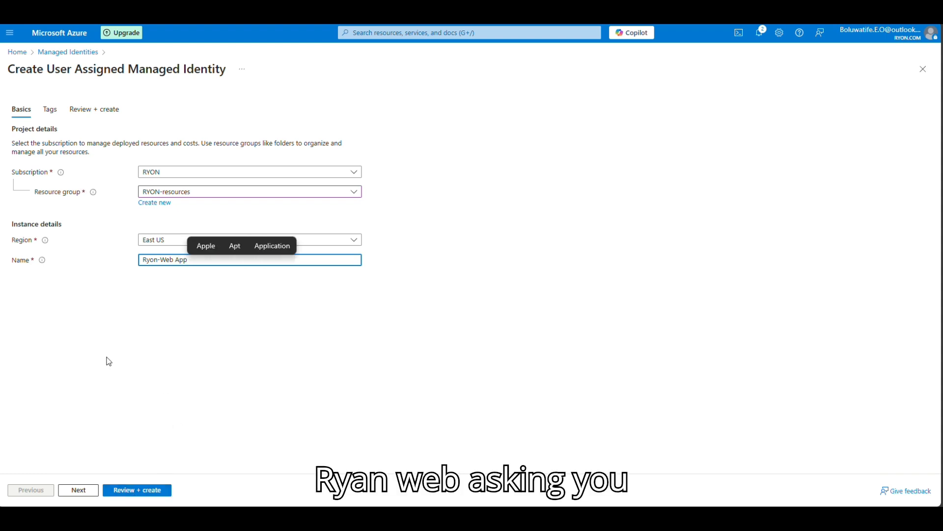
{"action": "left_click", "coordinate": [146, 492]}
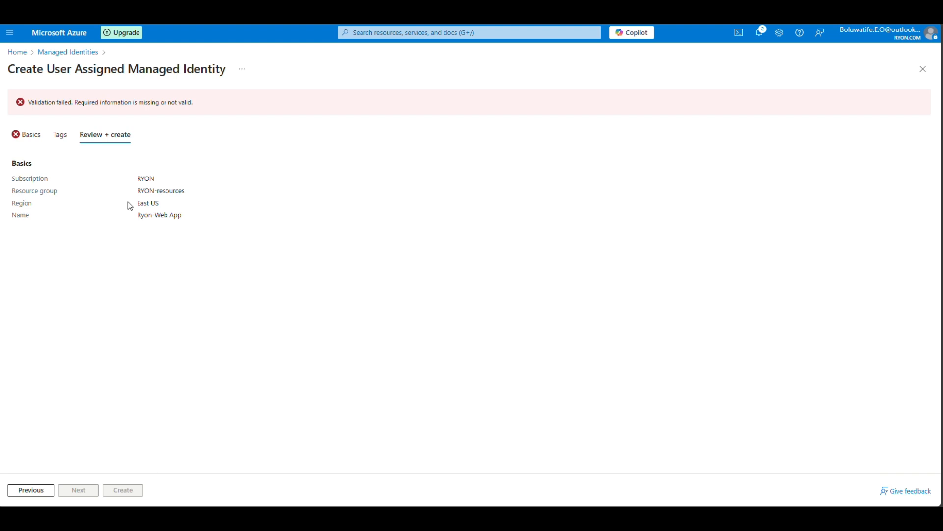
Back on Basics, remove the space and hyphen so the identity name becomes Ryon_WebApp
{"action": "left_click", "coordinate": [27, 134]}
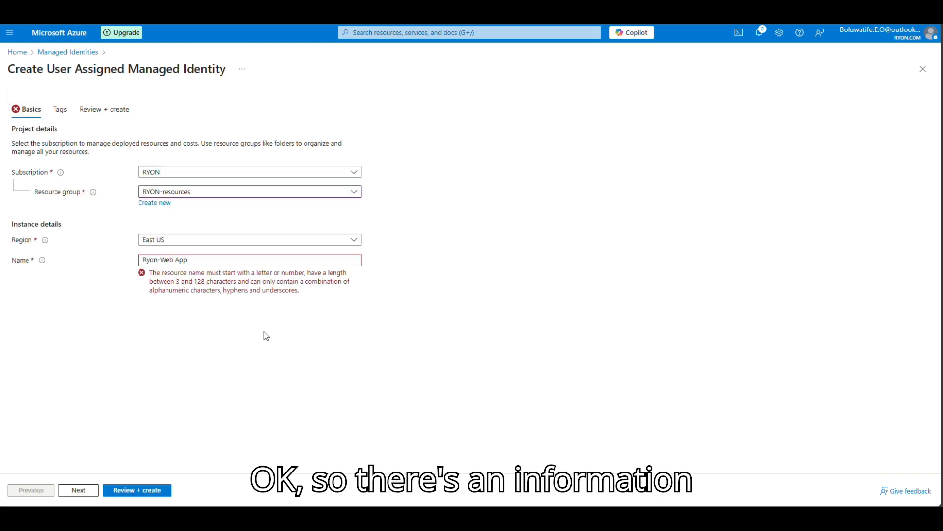
{"action": "left_click", "coordinate": [177, 261]}
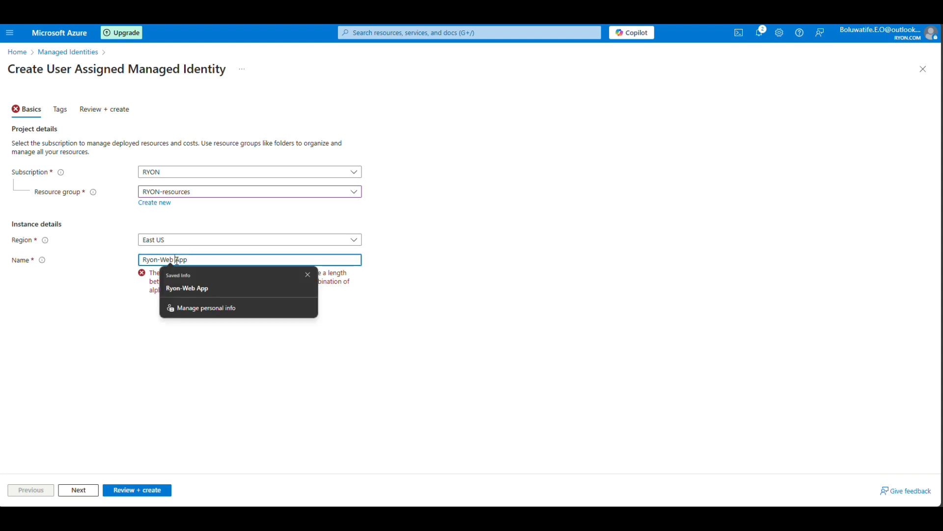
{"action": "key", "text": "BackSpace"}
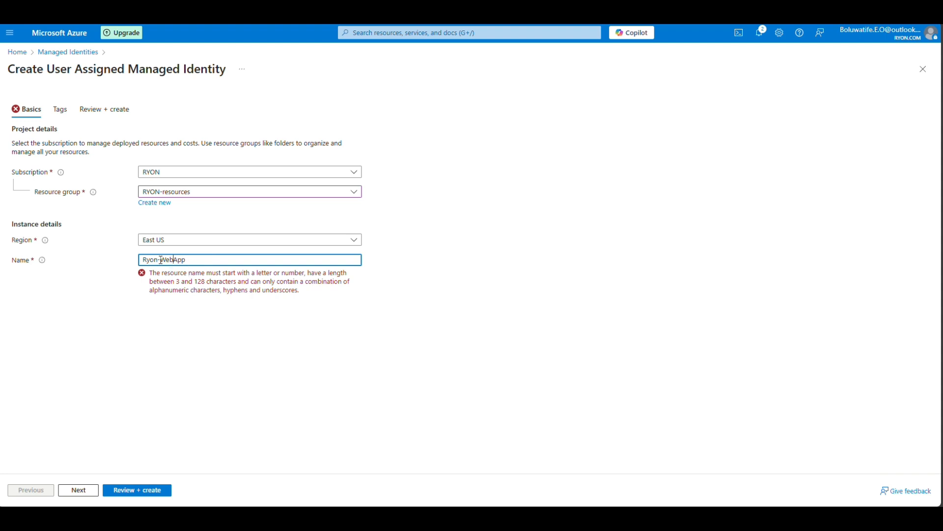
{"action": "key", "text": "BackSpace"}
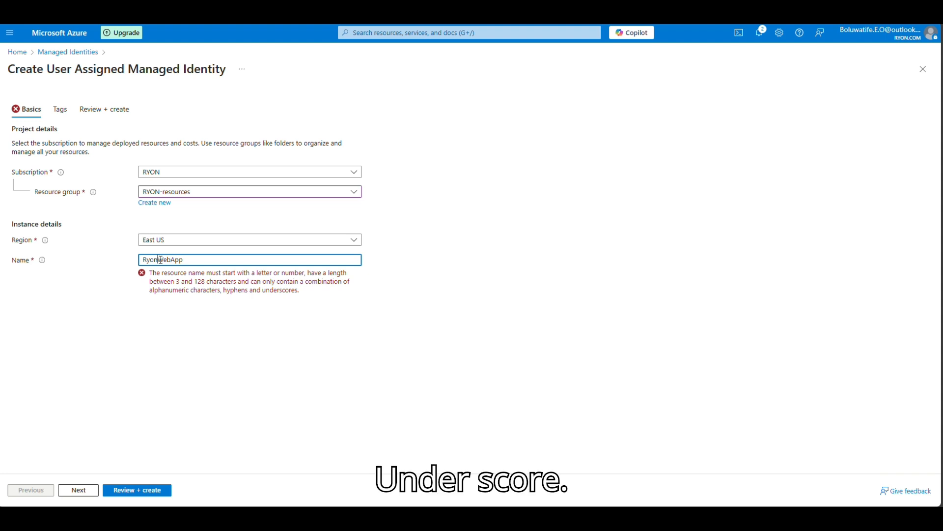
{"action": "key", "text": "ctrl+minus"}
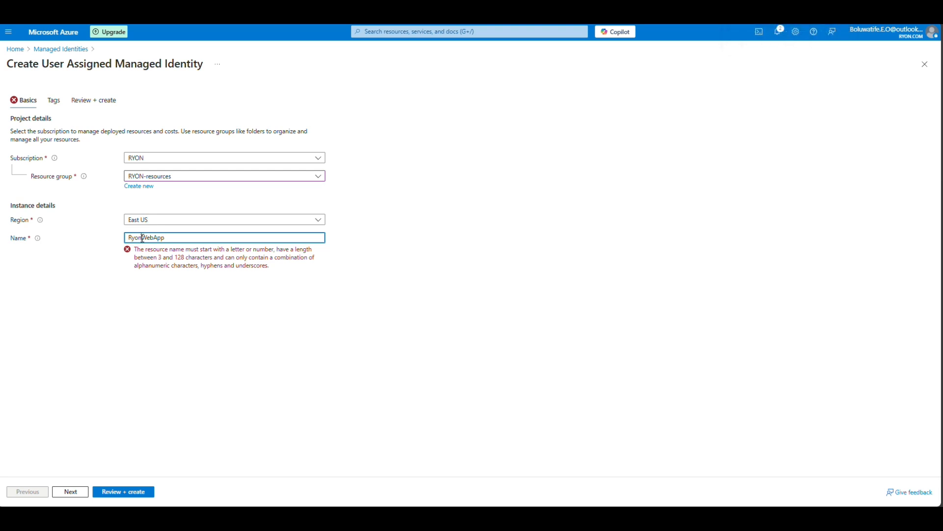
{"action": "key", "text": "ctrl+minus"}
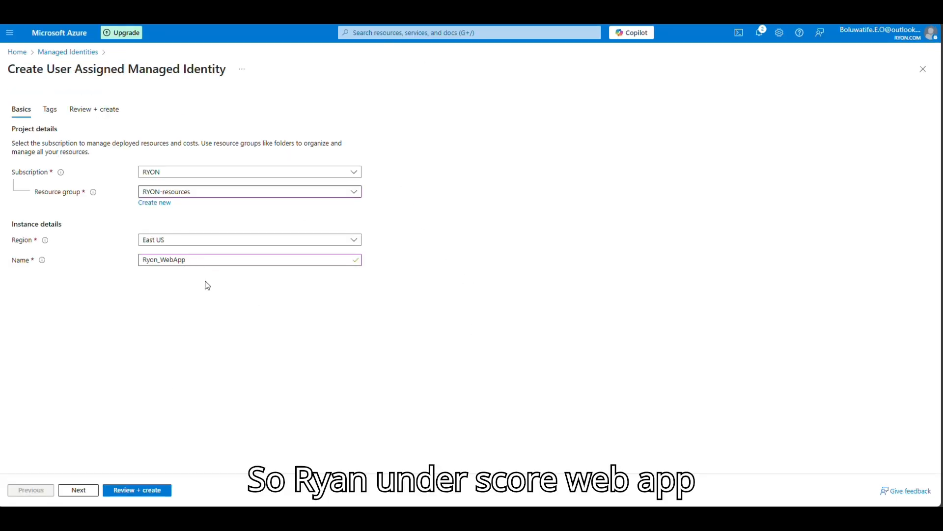
Review and create the Ryon_WebApp identity, open the deployed resource, then return to Home
{"action": "left_click", "coordinate": [131, 491]}
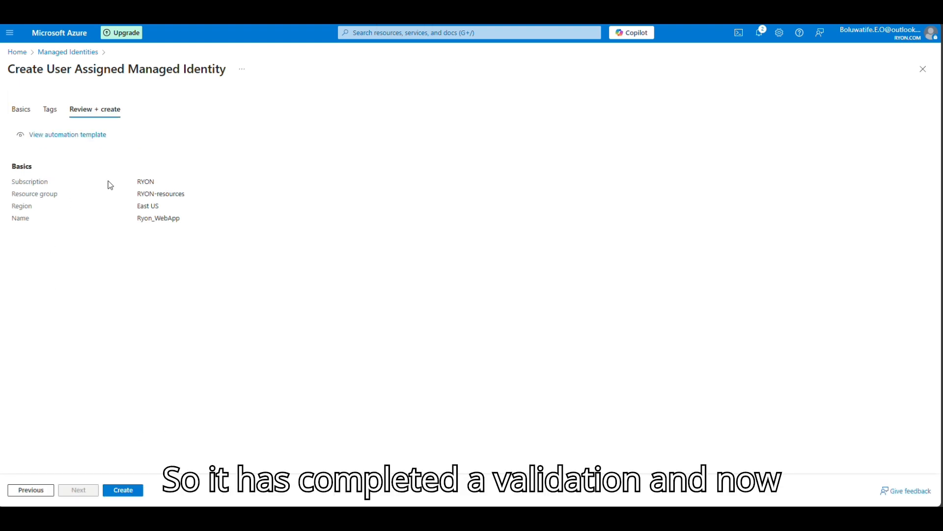
{"action": "left_click", "coordinate": [126, 490]}
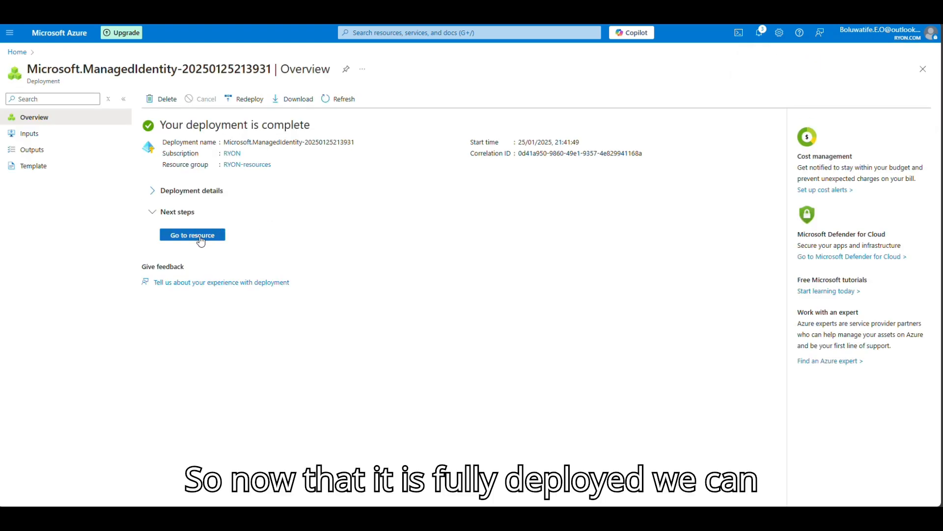
{"action": "left_click", "coordinate": [200, 239]}
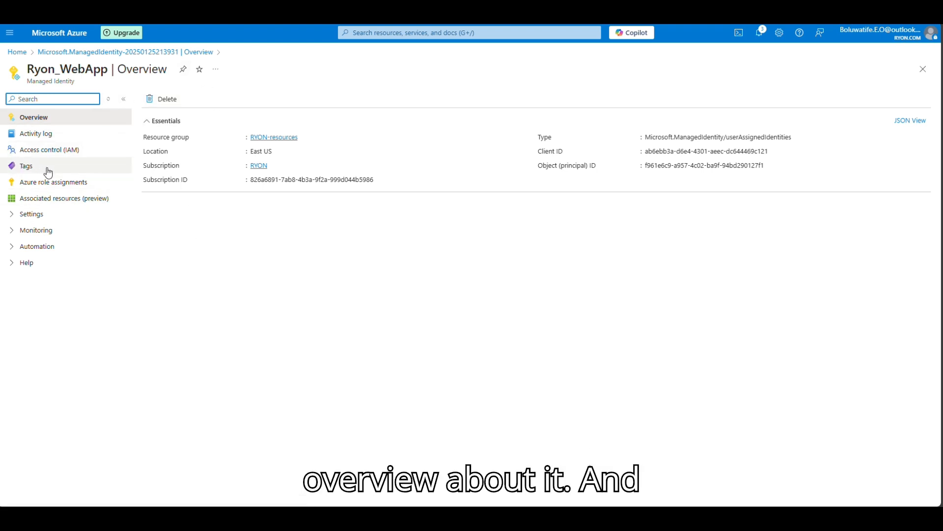
{"action": "left_click", "coordinate": [65, 183]}
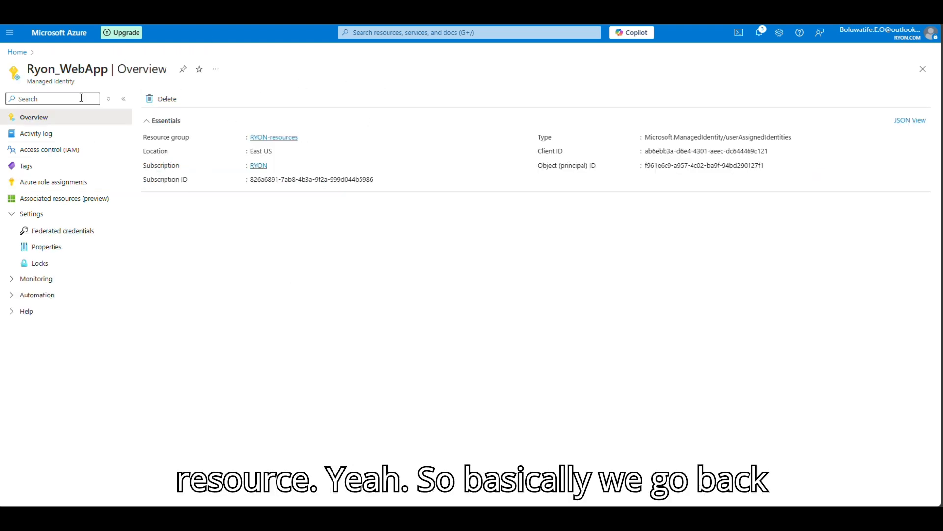
{"action": "left_click", "coordinate": [13, 52]}
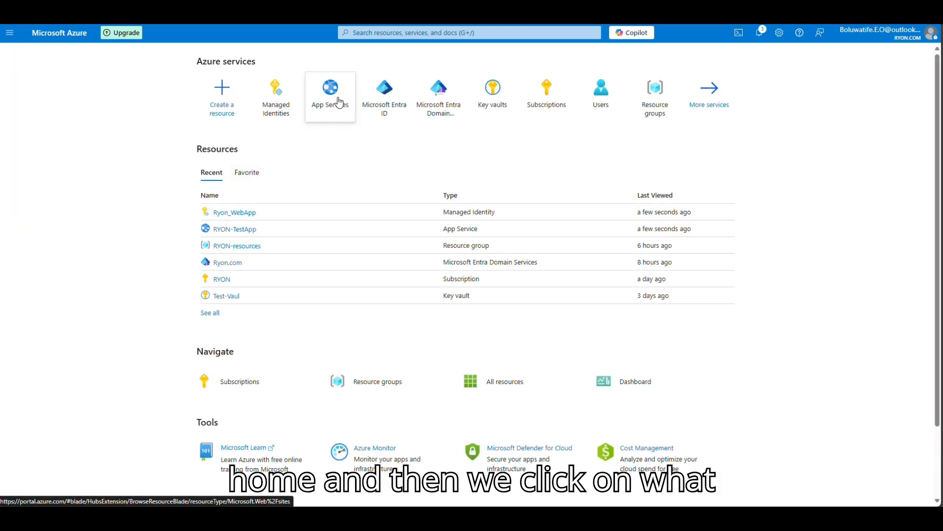
Open the RYON-TestApp web app's Identity settings on the User assigned tab
{"action": "mouse_move", "coordinate": [339, 102]}
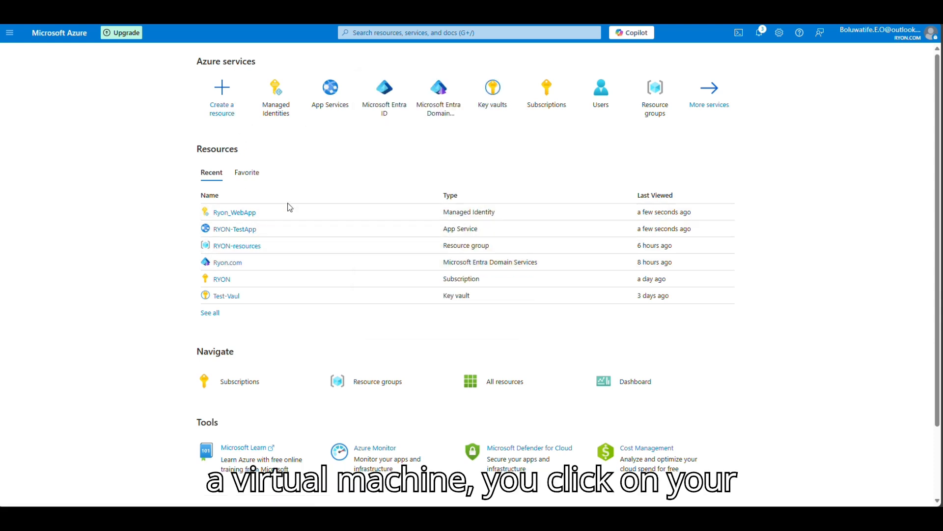
{"action": "left_click", "coordinate": [243, 230]}
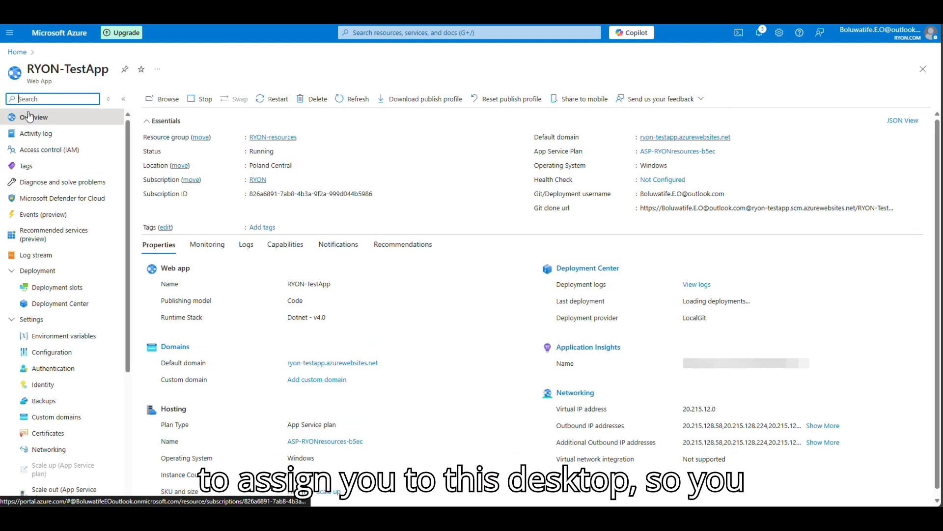
{"action": "scroll", "coordinate": [98, 197], "scroll_direction": "down", "scroll_amount": 1}
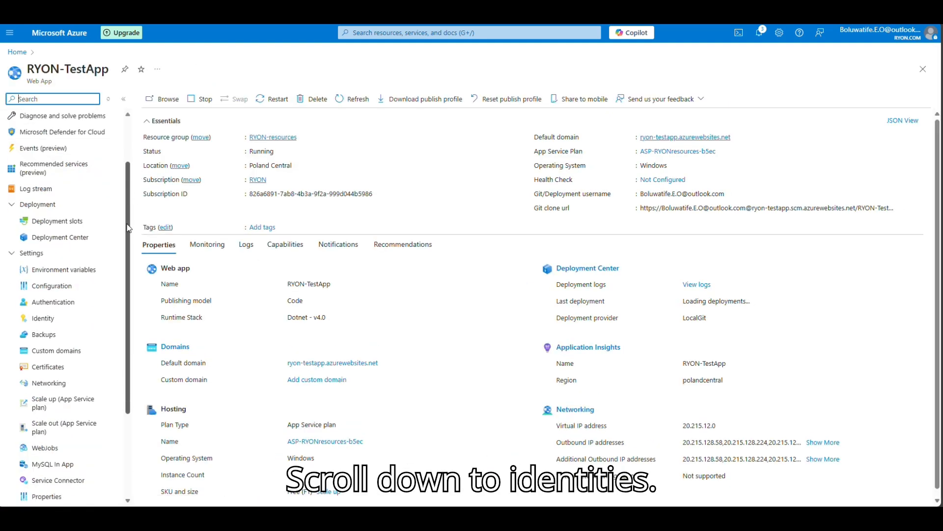
{"action": "left_click", "coordinate": [30, 324]}
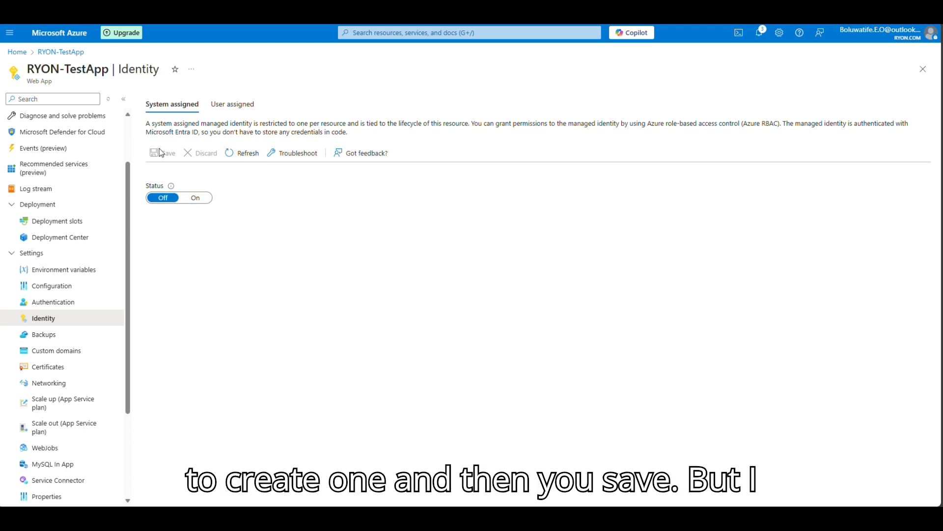
{"action": "left_click", "coordinate": [234, 110]}
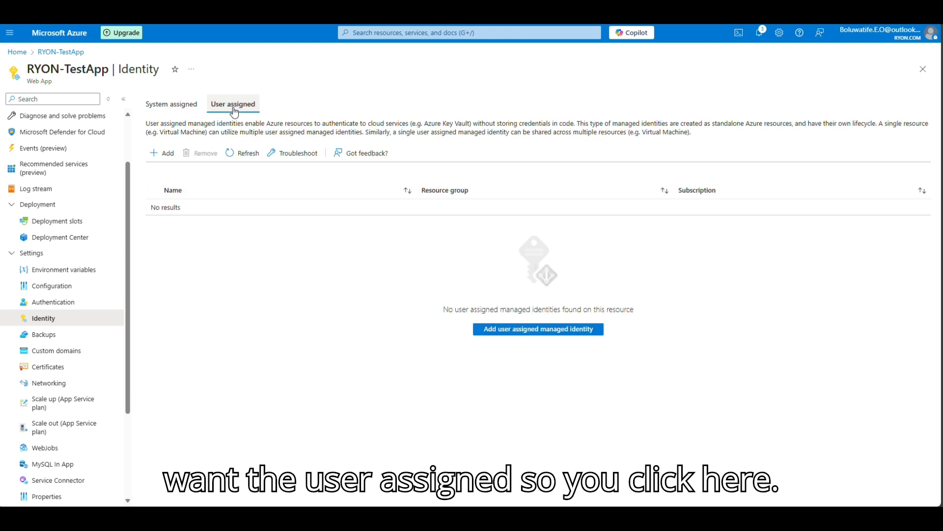
Add the Ryon_WebApp user-assigned identity to RYON-TestApp and check it appears in the list
{"action": "left_click", "coordinate": [163, 153]}
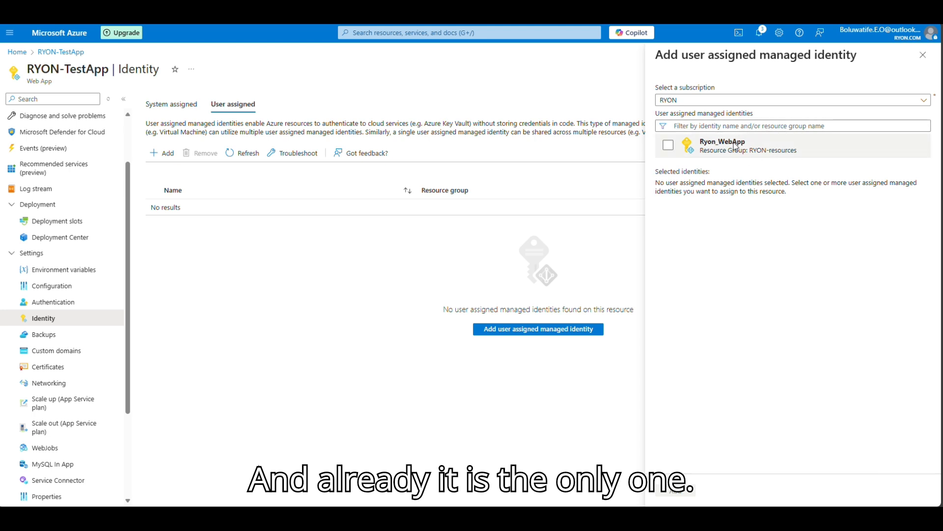
{"action": "left_click", "coordinate": [737, 146]}
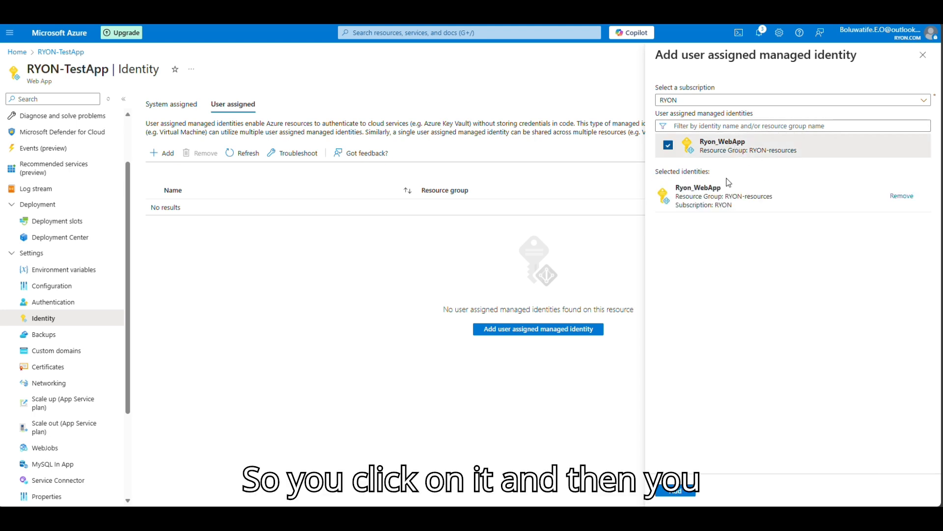
{"action": "left_click", "coordinate": [676, 490]}
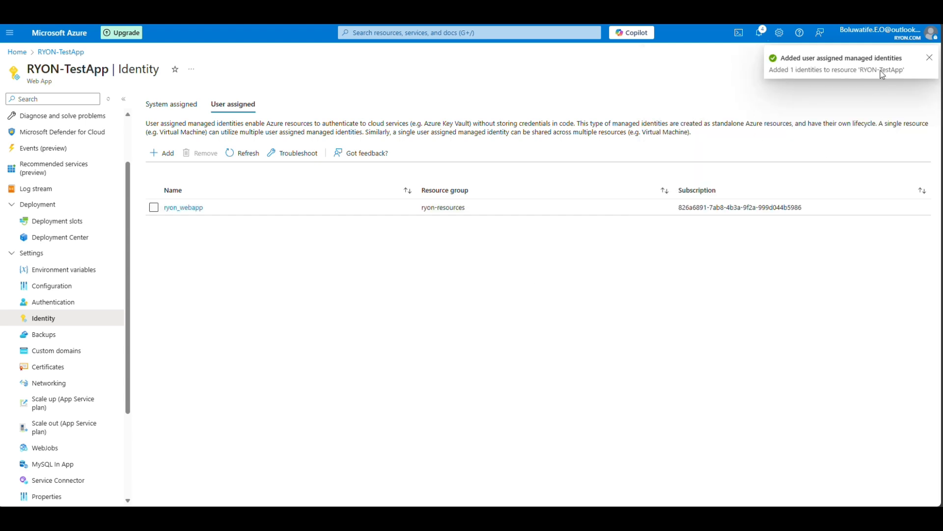
{"action": "left_click", "coordinate": [154, 208]}
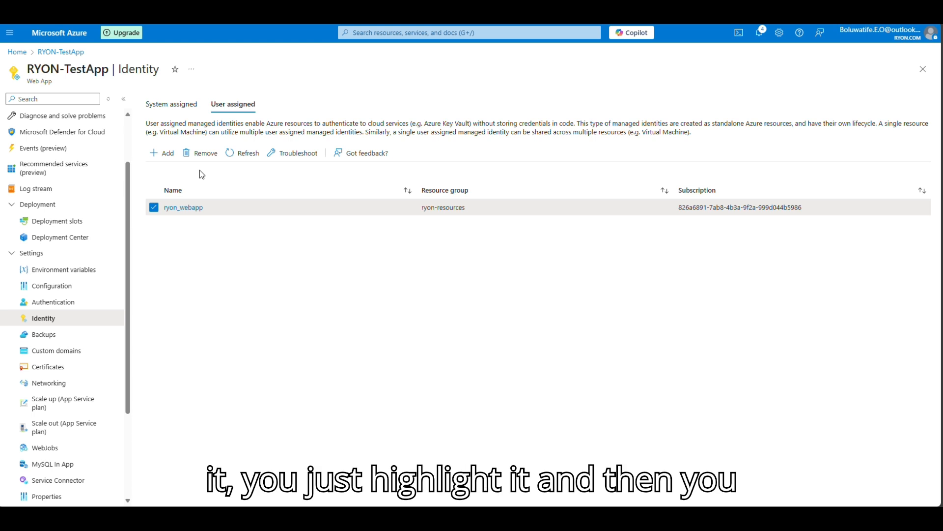
{"action": "left_click", "coordinate": [156, 210]}
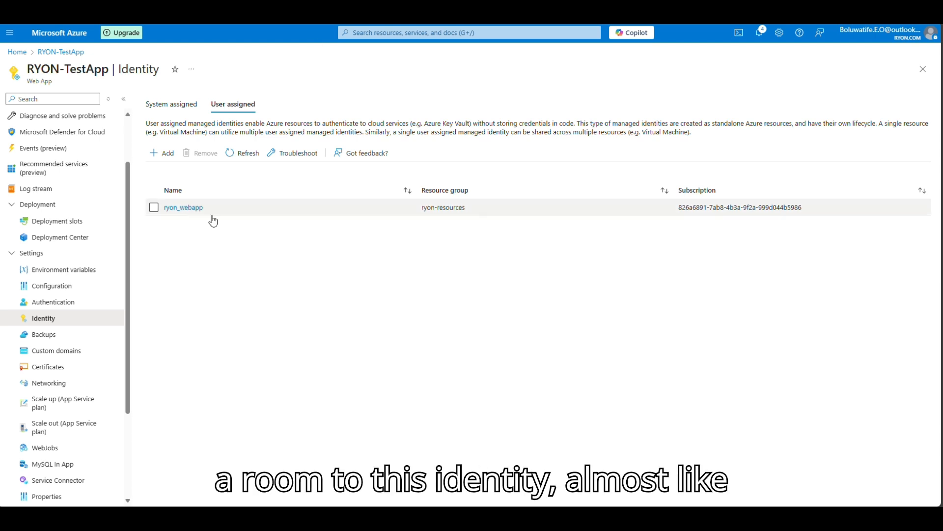
Open Ryon_WebApp's Azure role assignments and start a new role assignment
{"action": "left_click", "coordinate": [189, 208]}
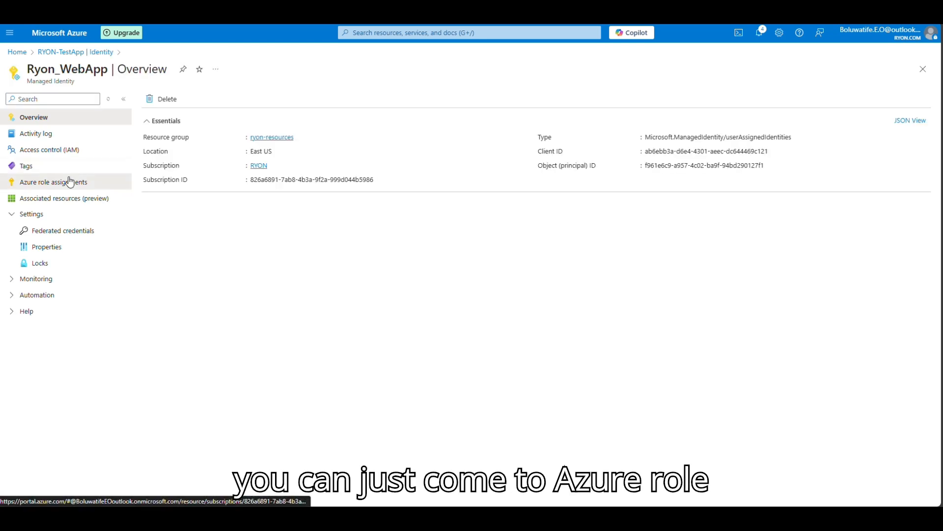
{"action": "left_click", "coordinate": [69, 182]}
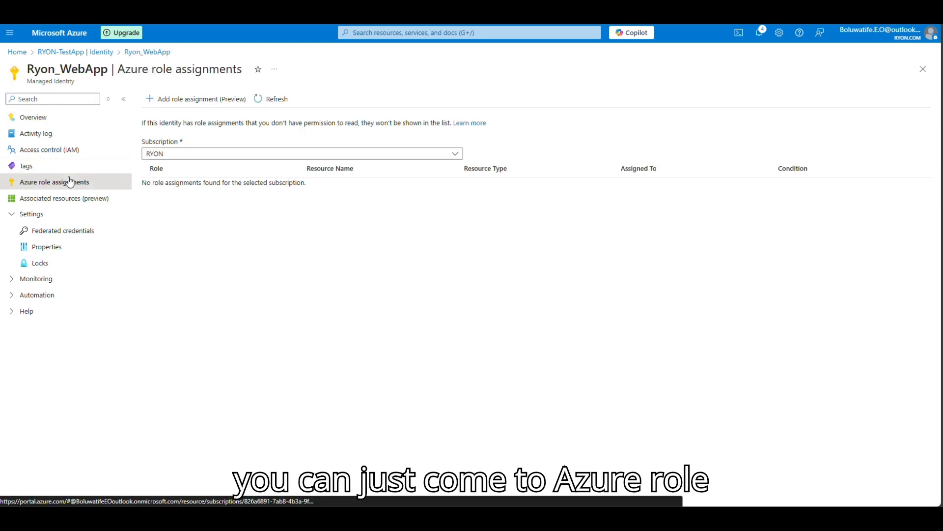
{"action": "left_click", "coordinate": [195, 100]}
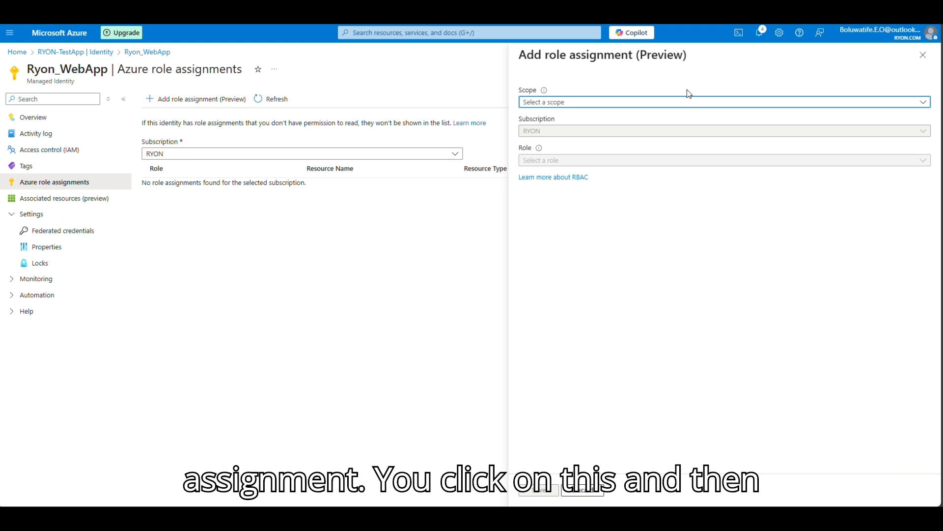
Assign the Contributor role with Key Vault scope on the Test-Vaul resource and save
{"action": "left_click", "coordinate": [926, 103]}
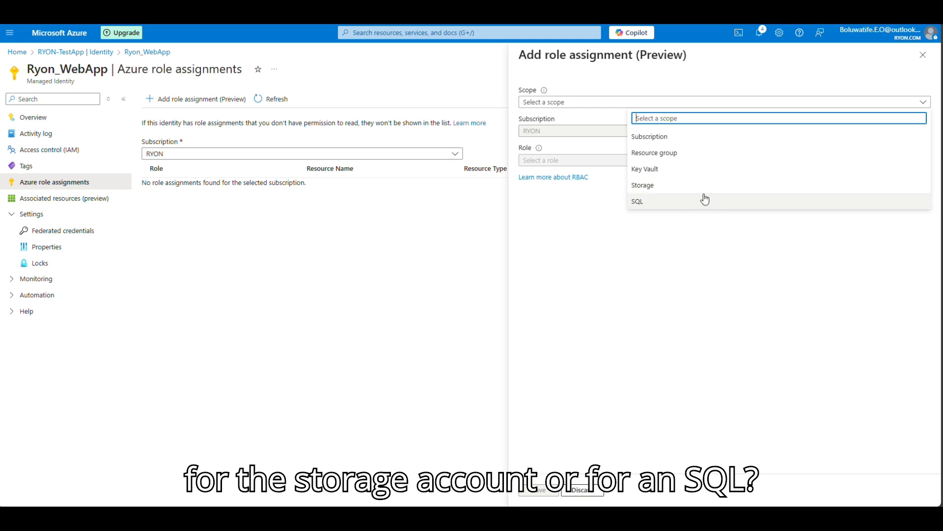
{"action": "left_click", "coordinate": [698, 167]}
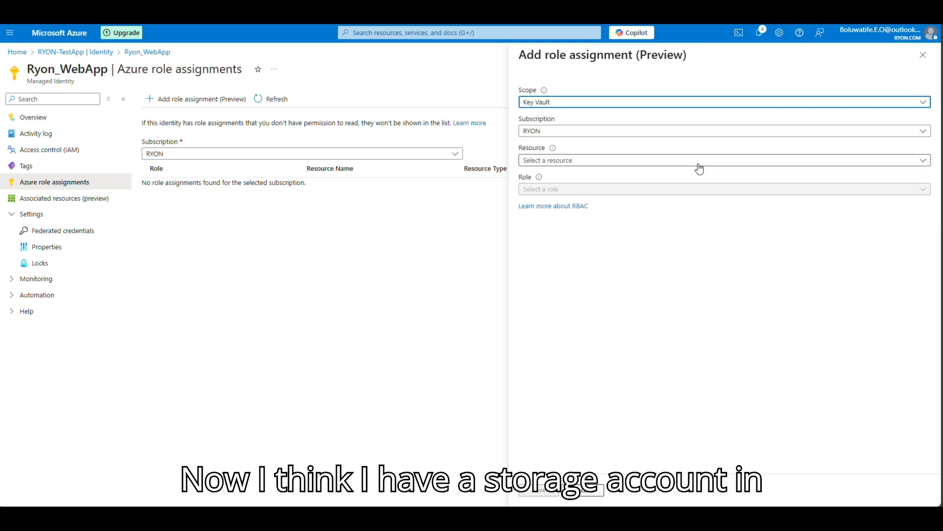
{"action": "left_click", "coordinate": [921, 160]}
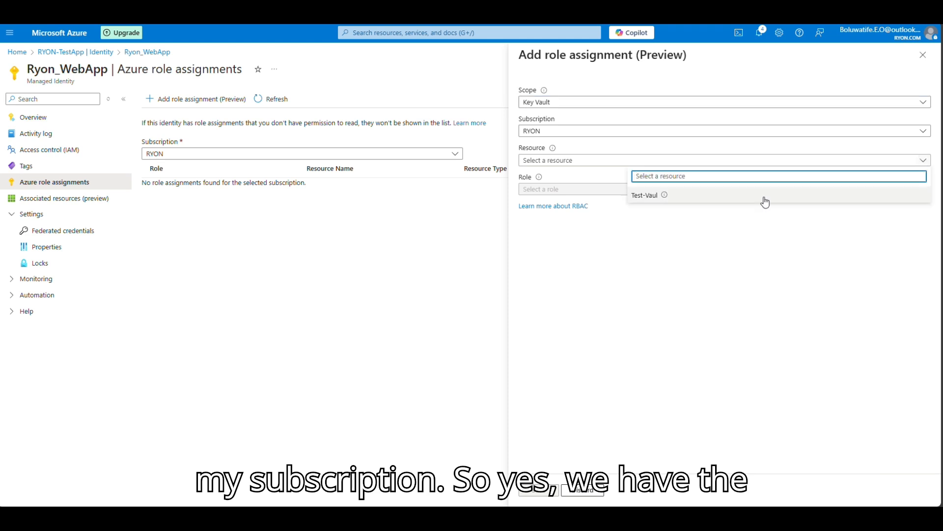
{"action": "left_click", "coordinate": [738, 195]}
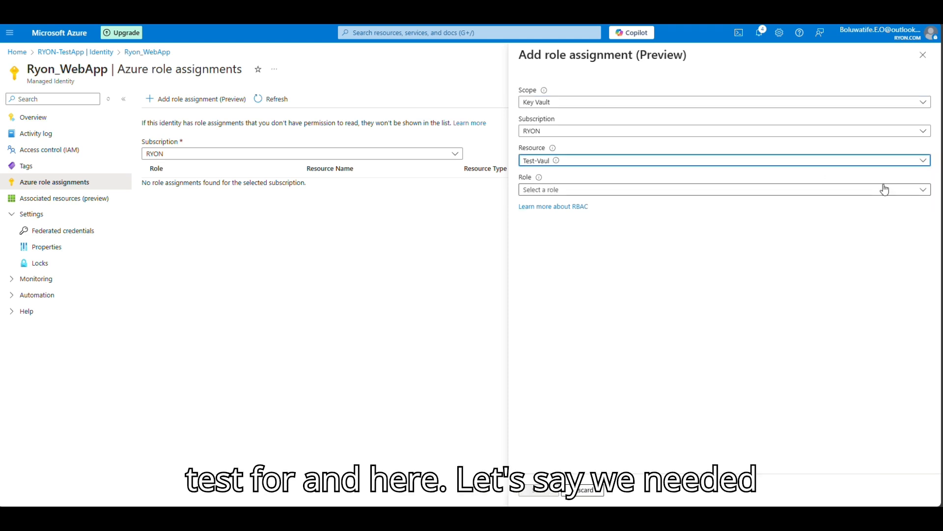
{"action": "left_click", "coordinate": [923, 190]}
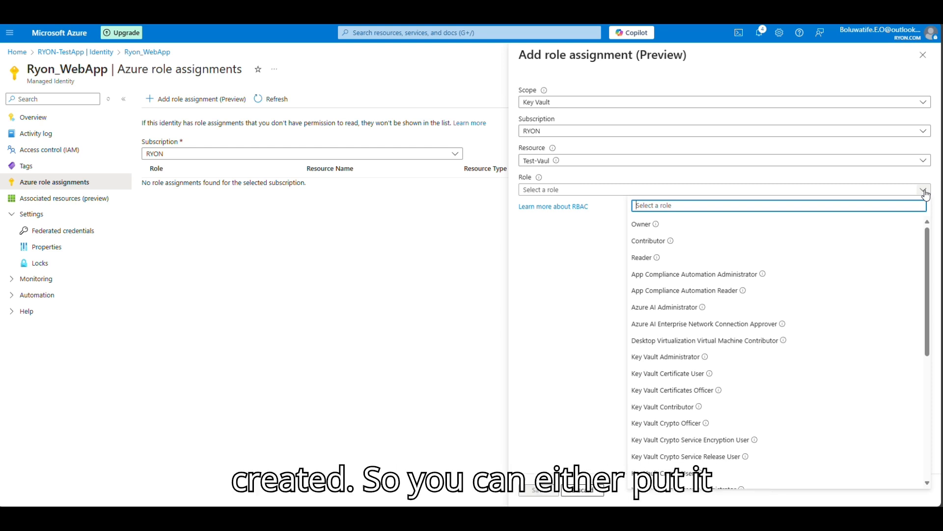
{"action": "left_click", "coordinate": [688, 243]}
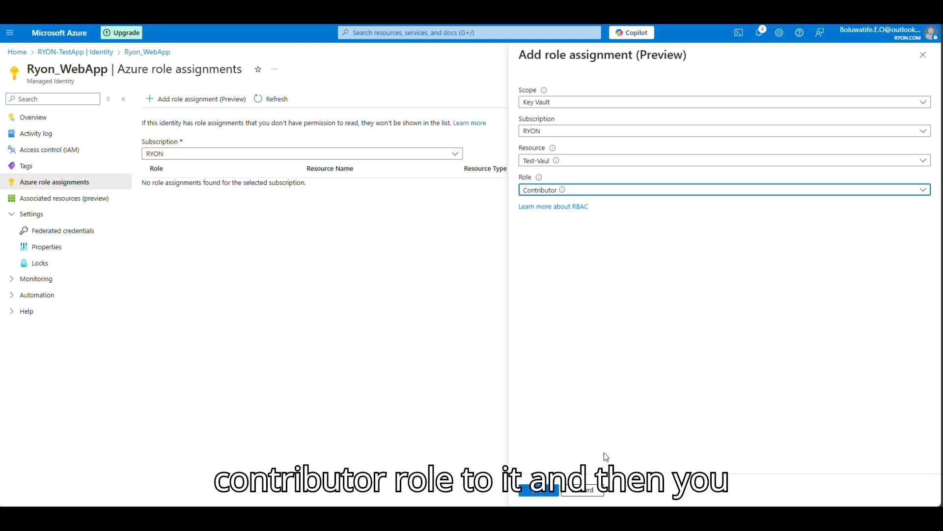
{"action": "left_click", "coordinate": [541, 491]}
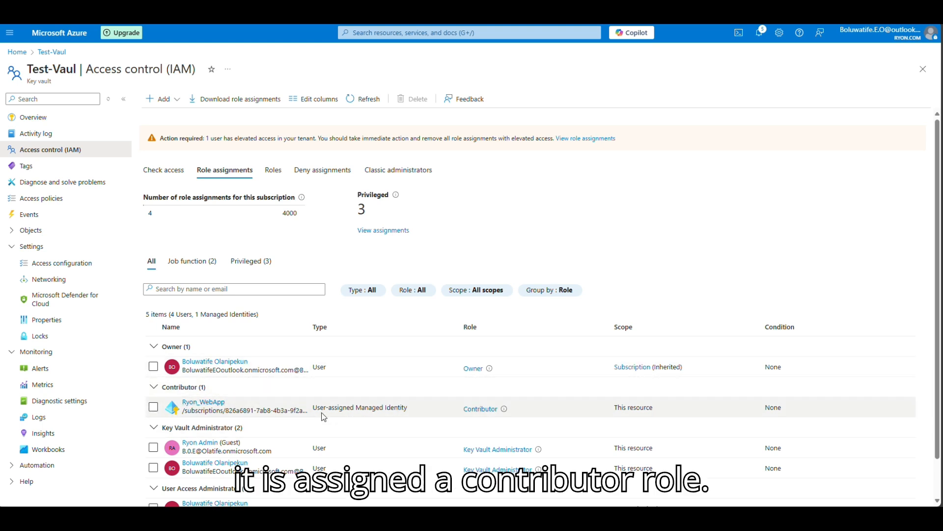
Review the Contributor role's permissions, then return to Ryon_WebApp's Azure role assignments
{"action": "left_click", "coordinate": [476, 410]}
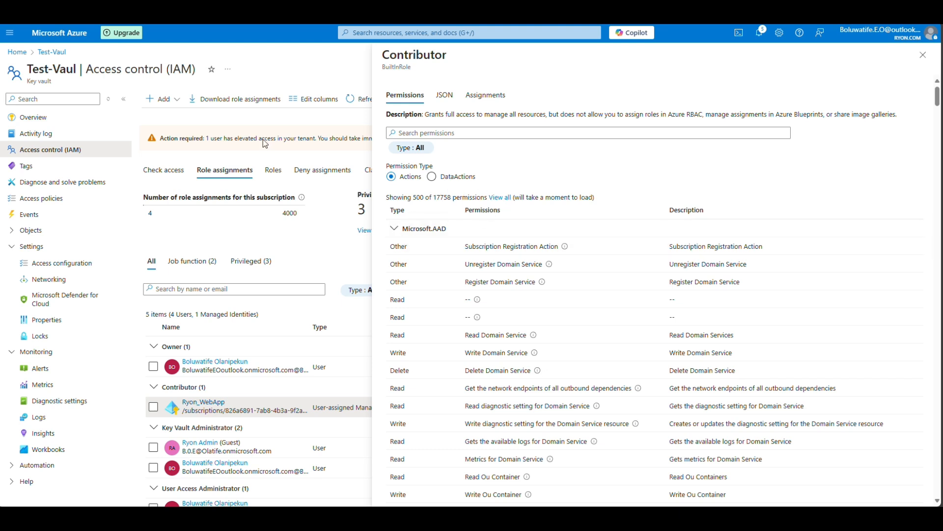
{"action": "left_click", "coordinate": [16, 52]}
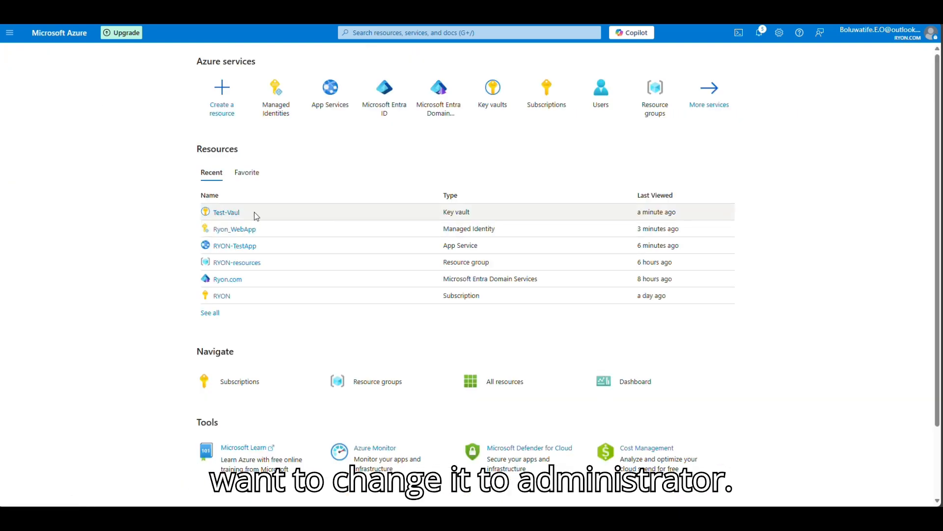
{"action": "left_click", "coordinate": [244, 230]}
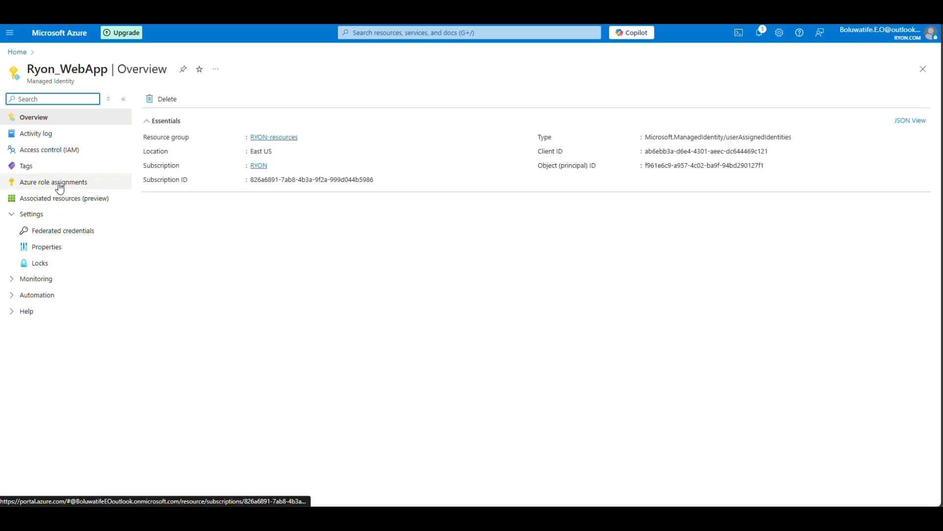
{"action": "left_click", "coordinate": [59, 188]}
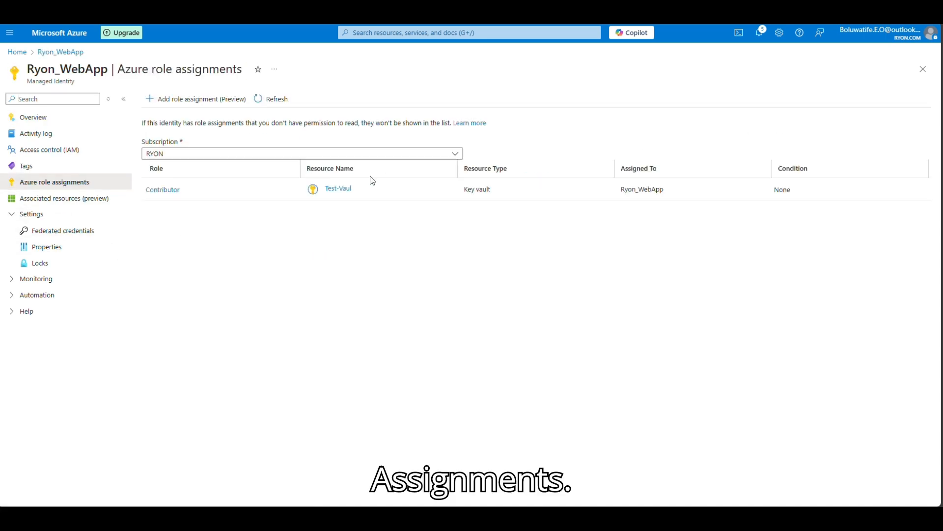
From the Contributor role's Assignments, start a new assignment and search roles for 'key'
{"action": "left_click", "coordinate": [164, 191]}
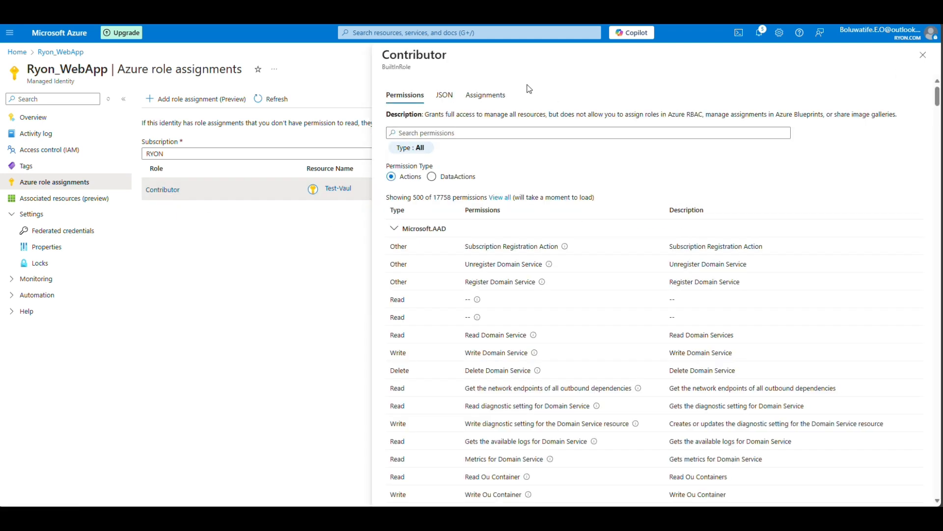
{"action": "left_click", "coordinate": [487, 95]}
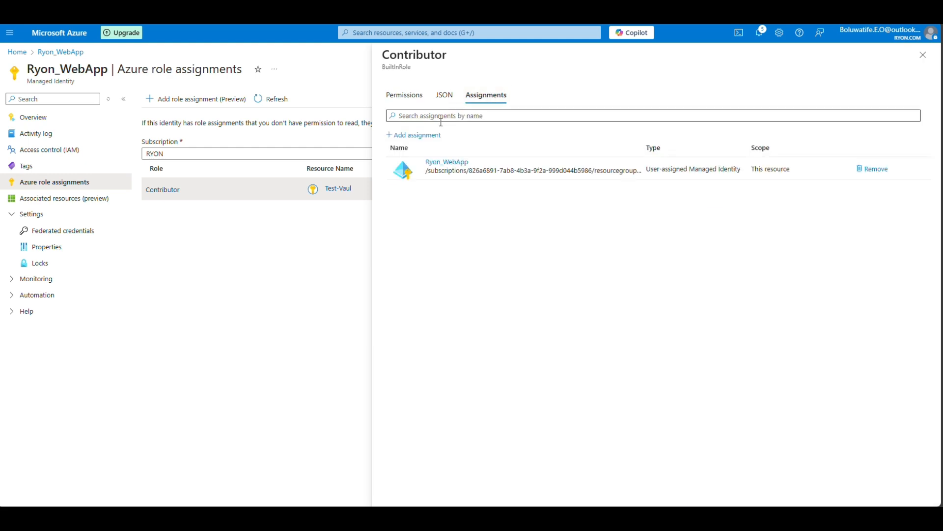
{"action": "left_click", "coordinate": [425, 138]}
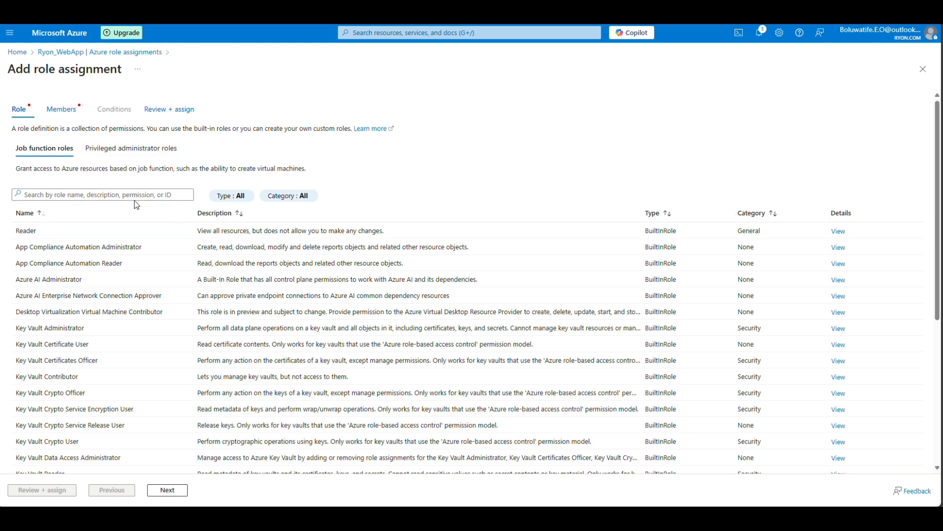
{"action": "left_click", "coordinate": [133, 198]}
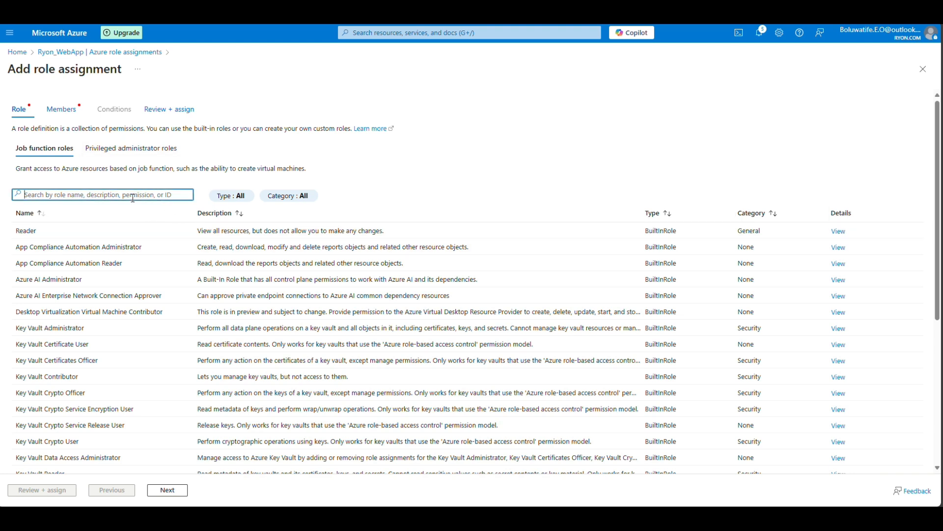
{"action": "type", "text": "key"}
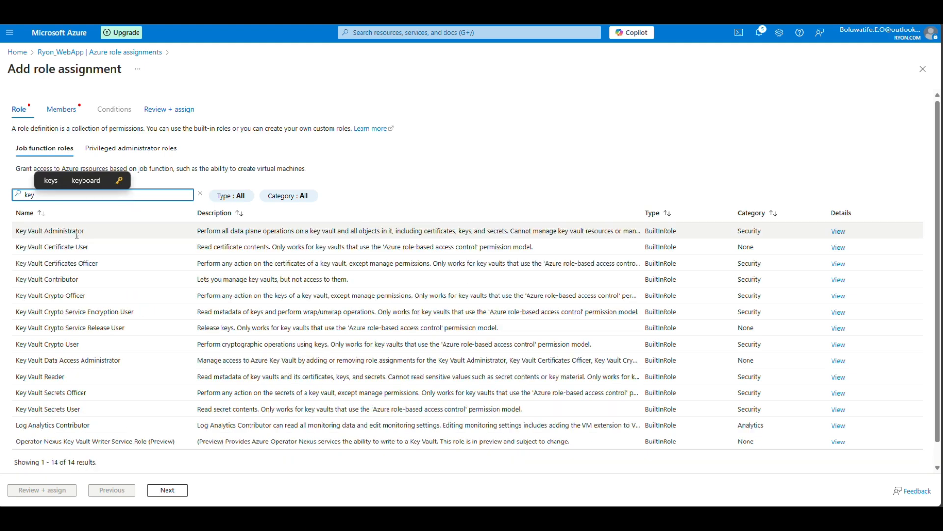